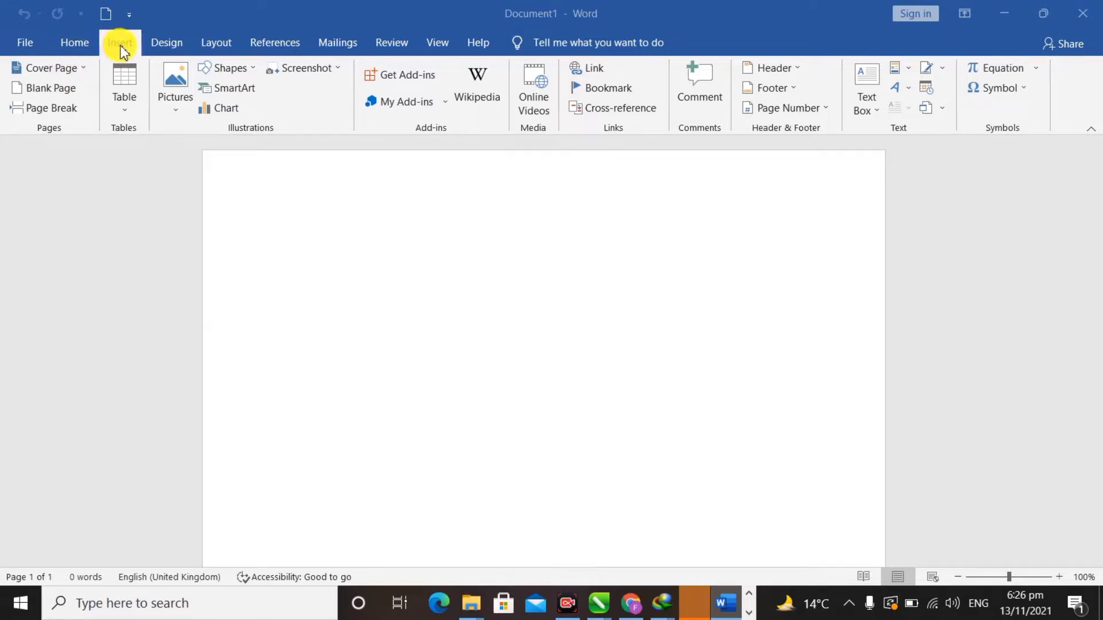
- Show the Layout tab's paper size gallery, with A4 (21 x 29.7 cm) current
click(219, 43)
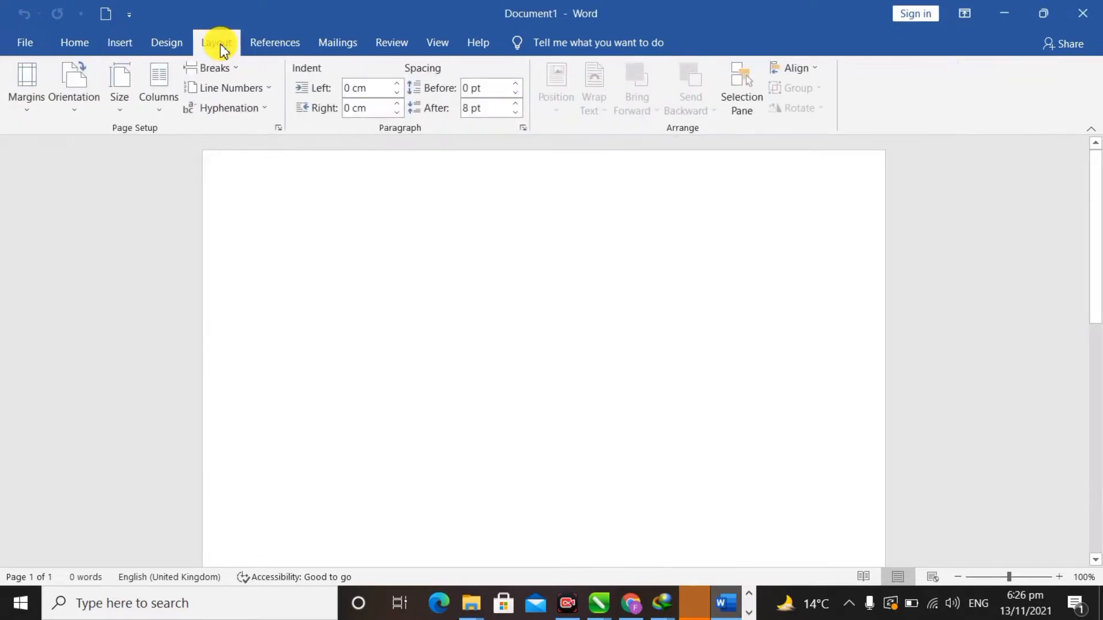
click(125, 108)
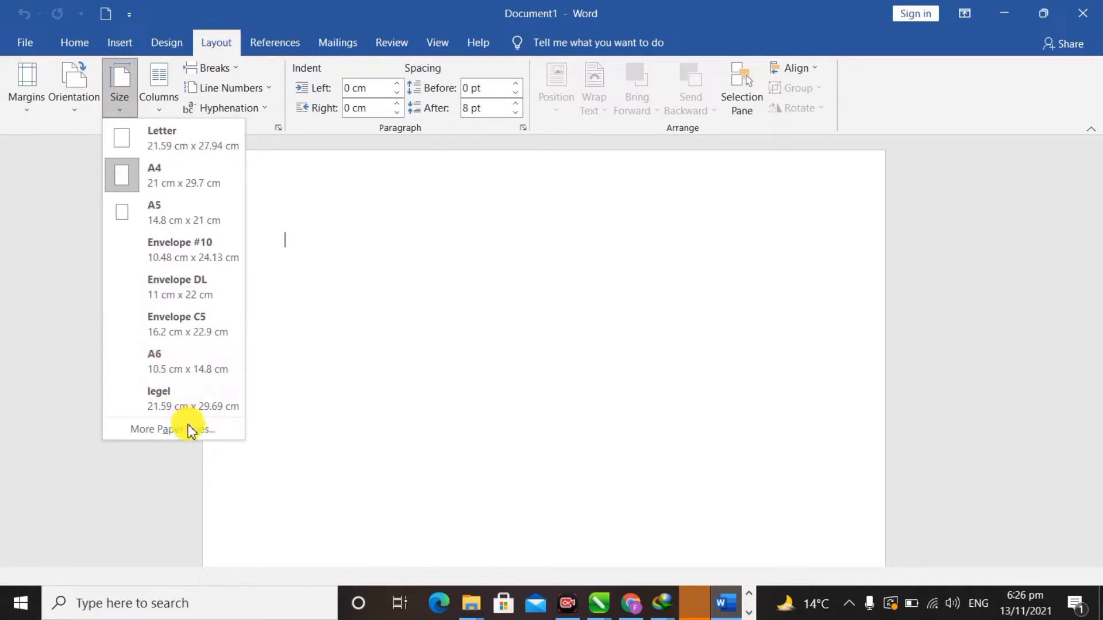
- Set a custom paper size of 21 cm wide by 15 cm high in Page Setup
click(193, 430)
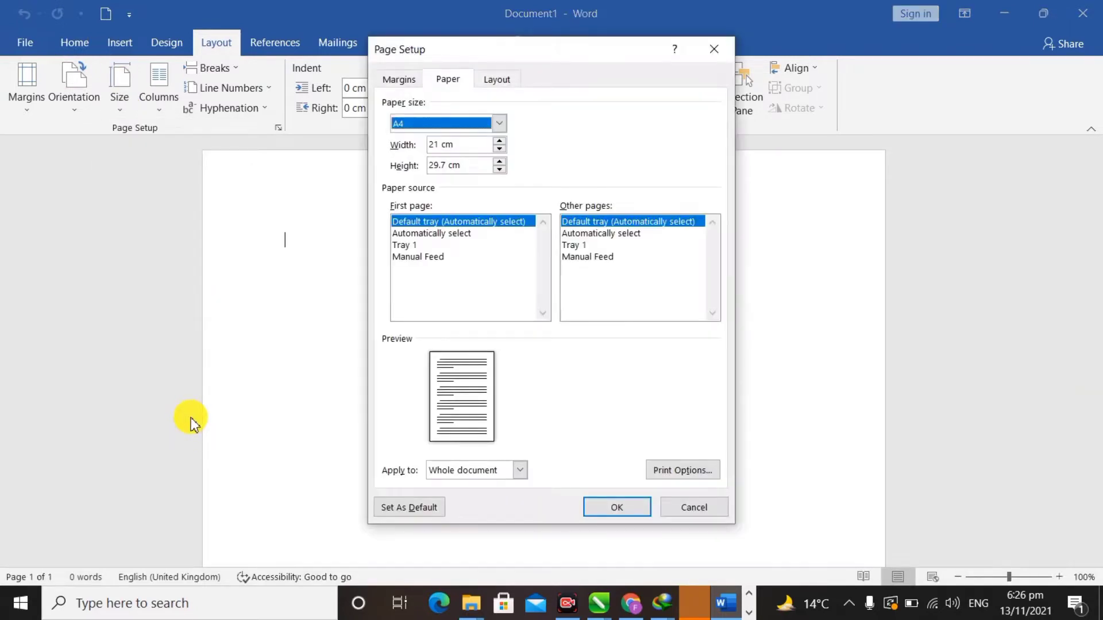
click(469, 150)
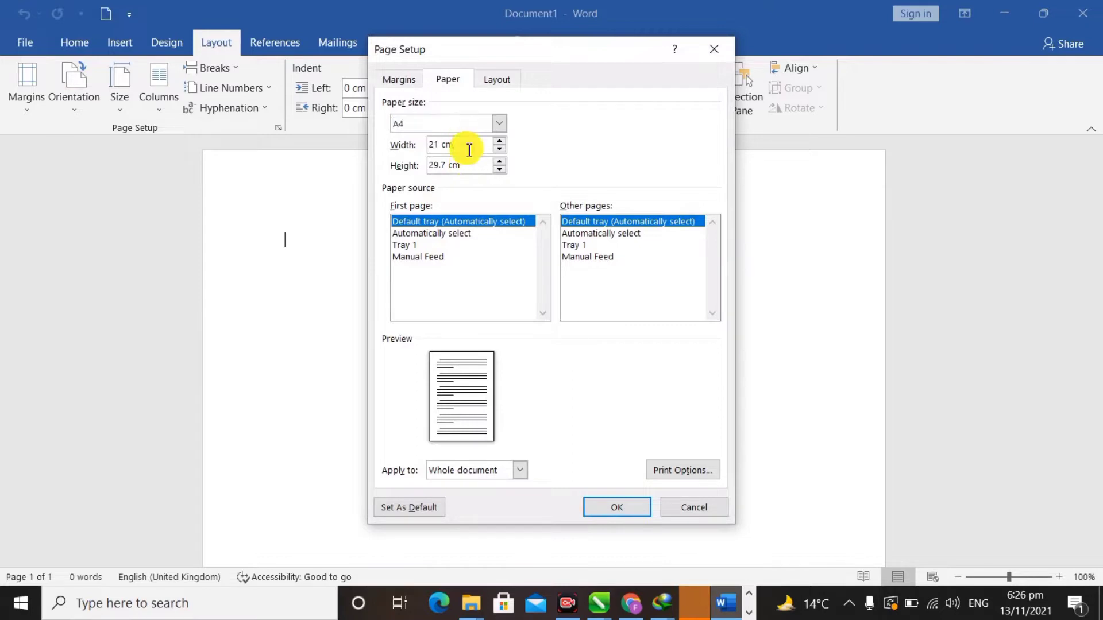
drag(470, 150, 427, 149)
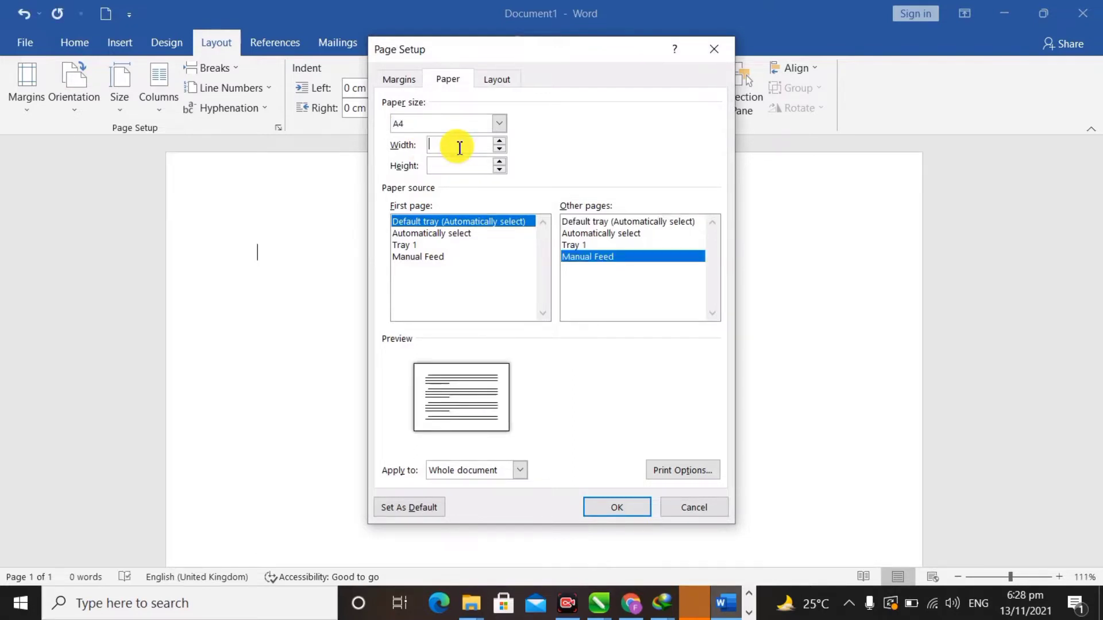
text(21)
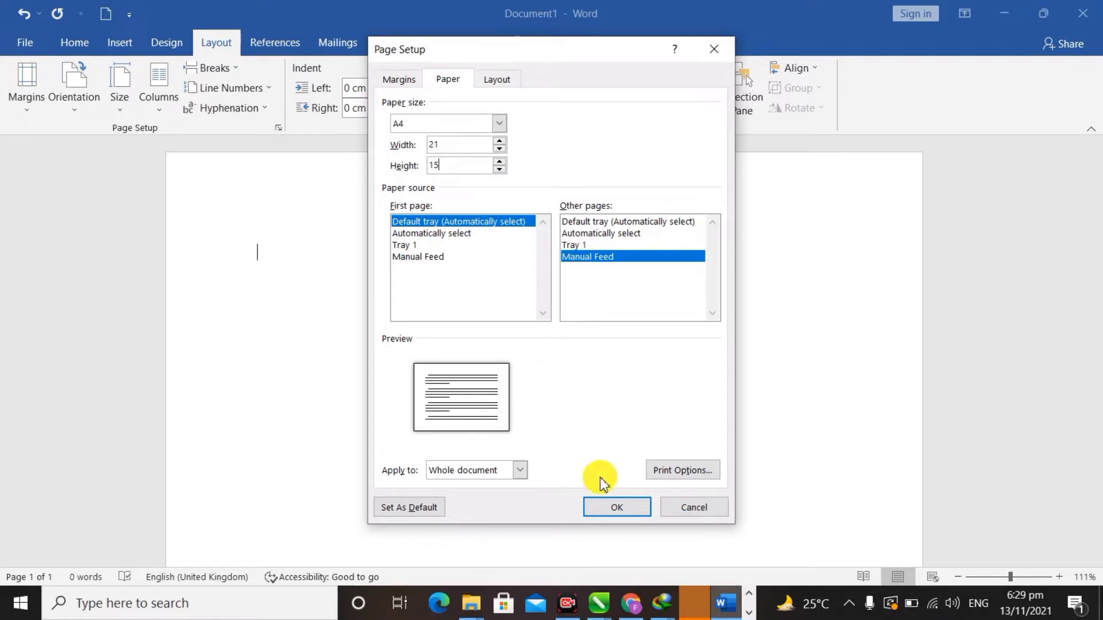
click(625, 513)
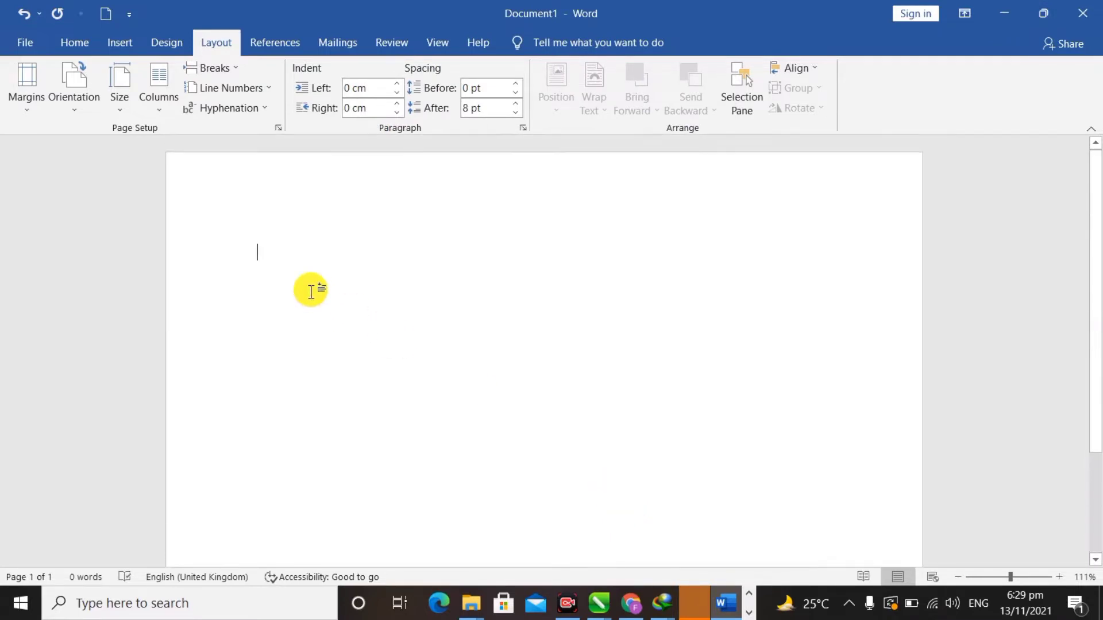
- Switch the page to landscape orientation and zoom to page width
click(86, 102)
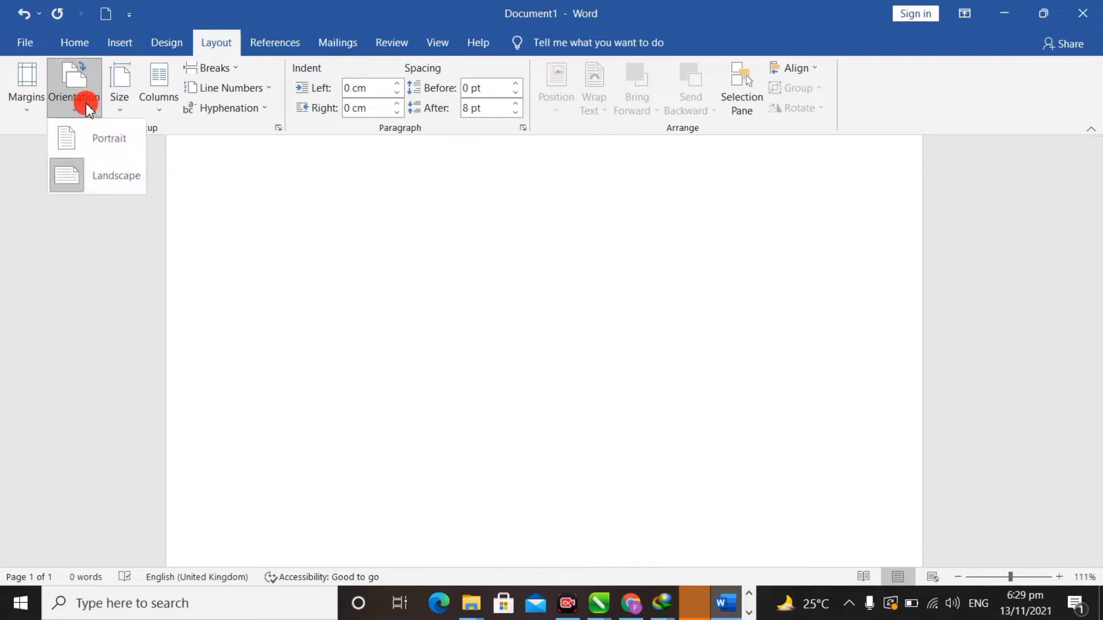
click(98, 178)
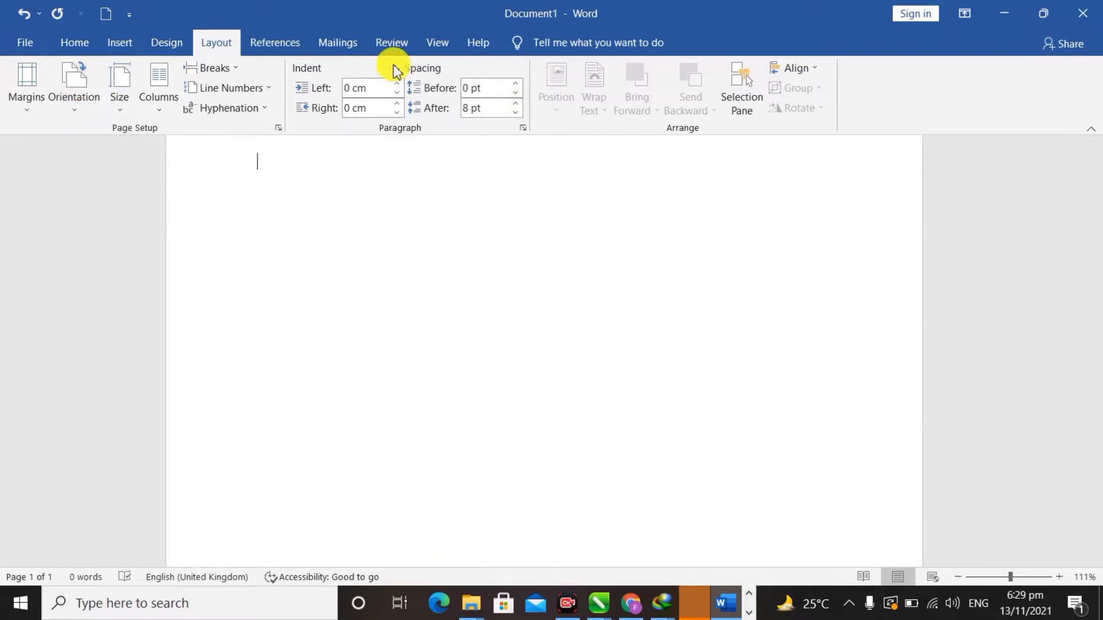
click(439, 50)
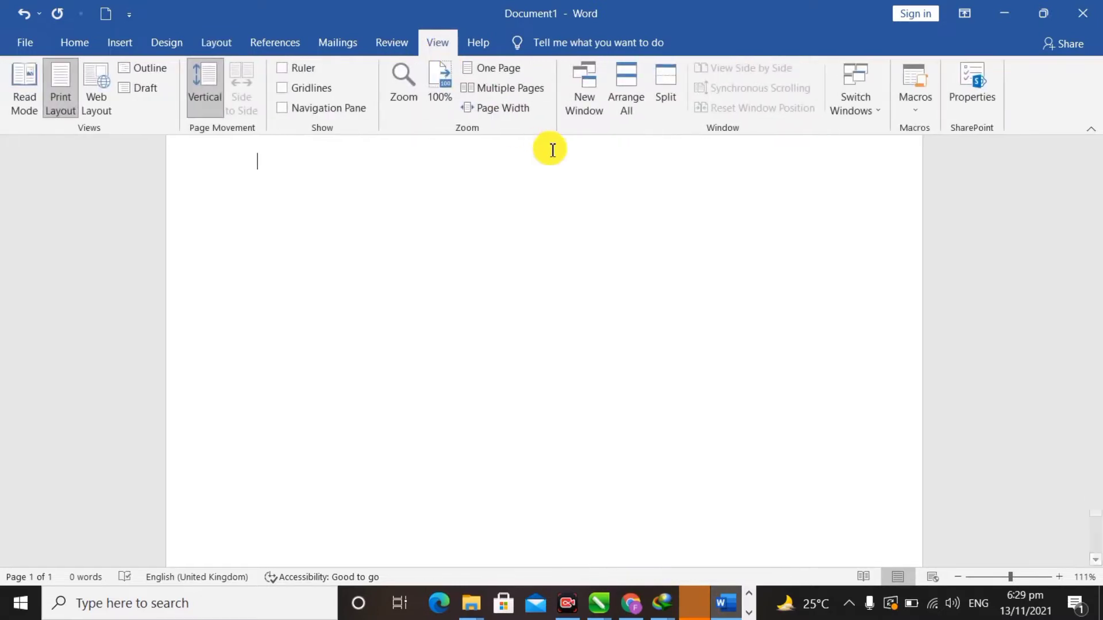
click(503, 109)
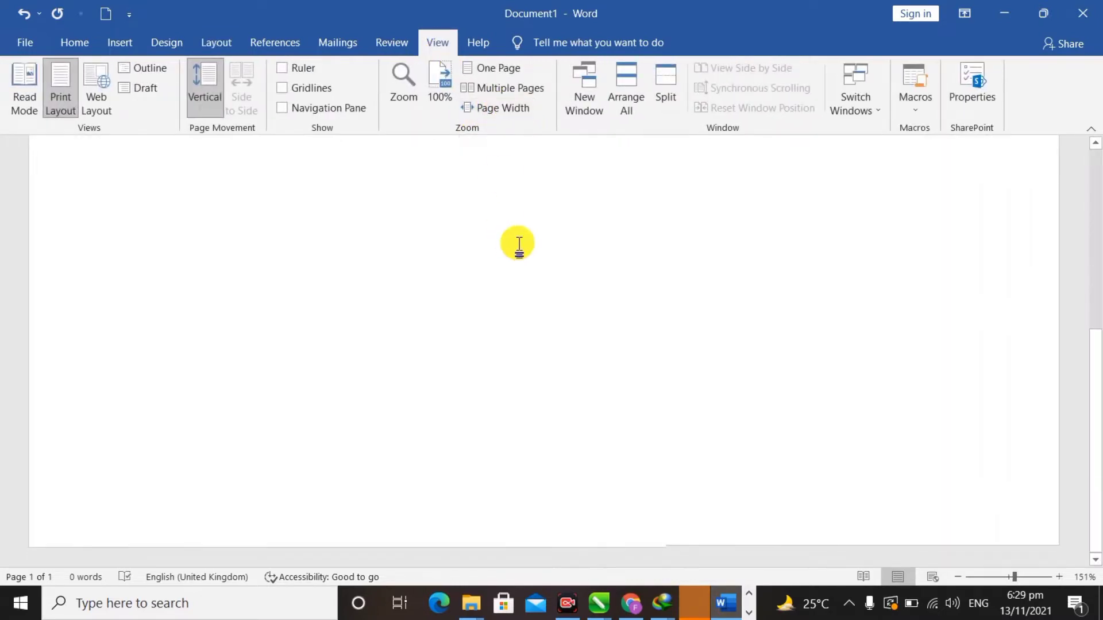
- Scroll over the landscape page to review it, then bring up the Design tab
scroll(519, 244, down, 2)
scroll(519, 245, down, 10)
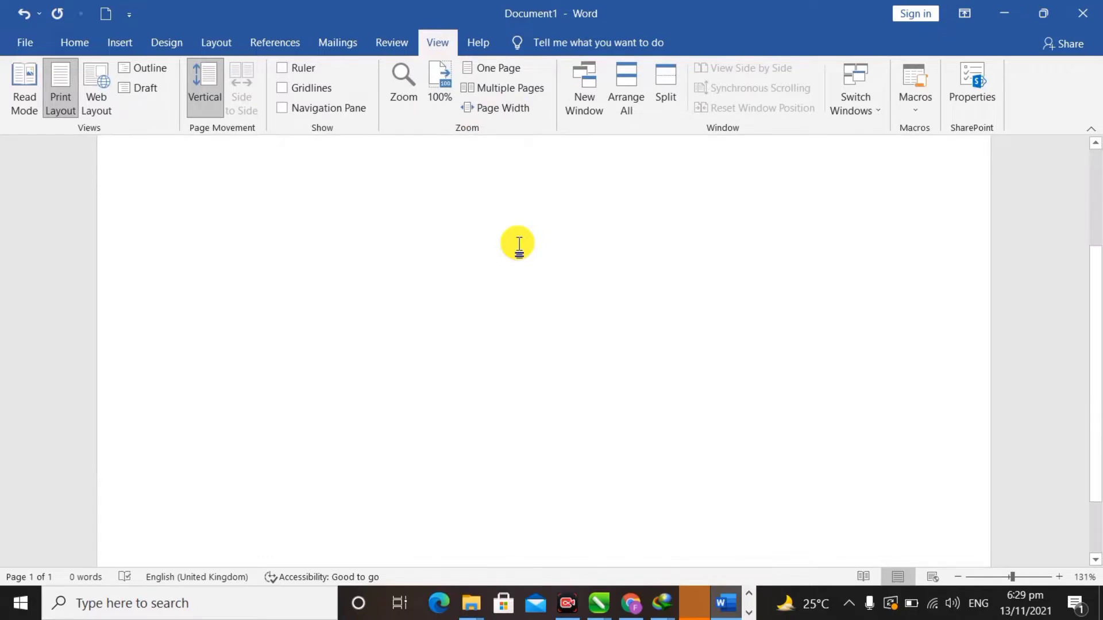
scroll(519, 244, up, 10)
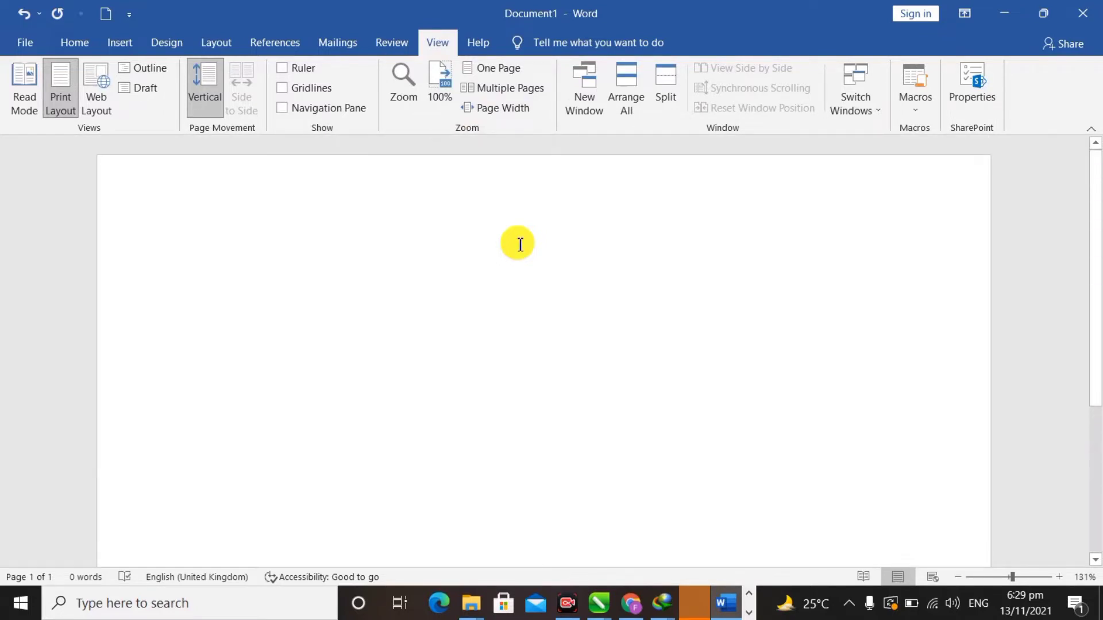
scroll(777, 275, down, 5)
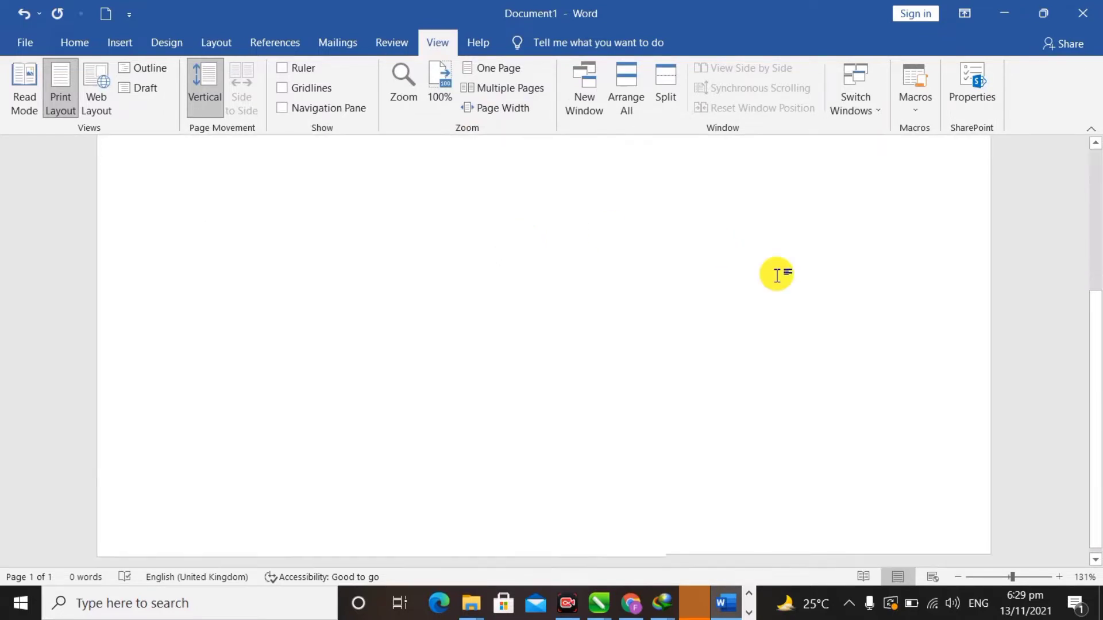
scroll(777, 275, down, 4)
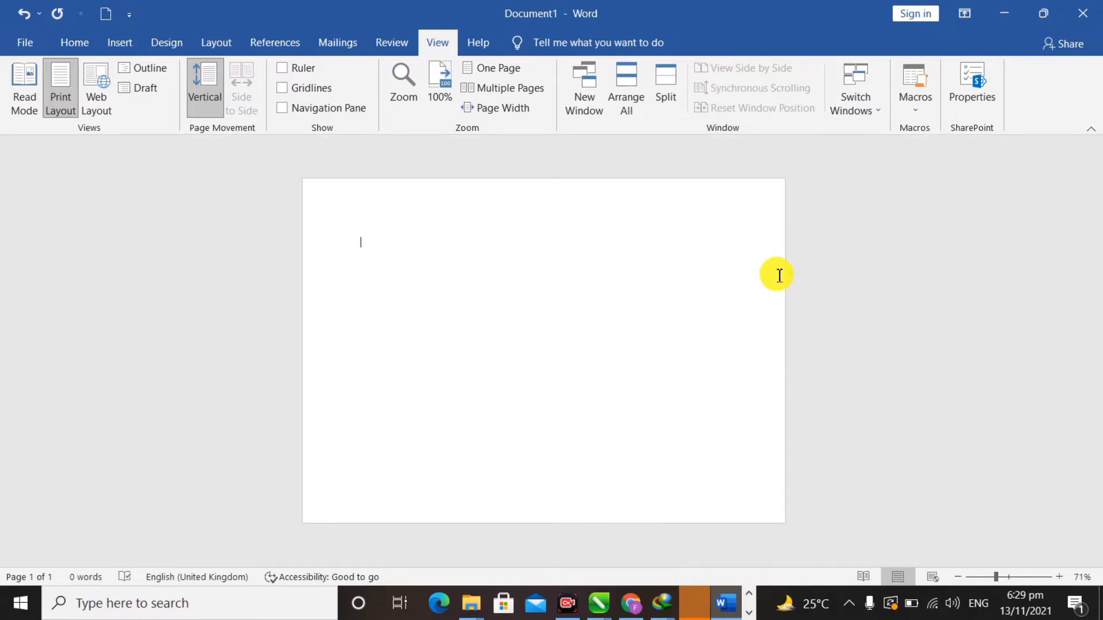
scroll(777, 274, up, 1)
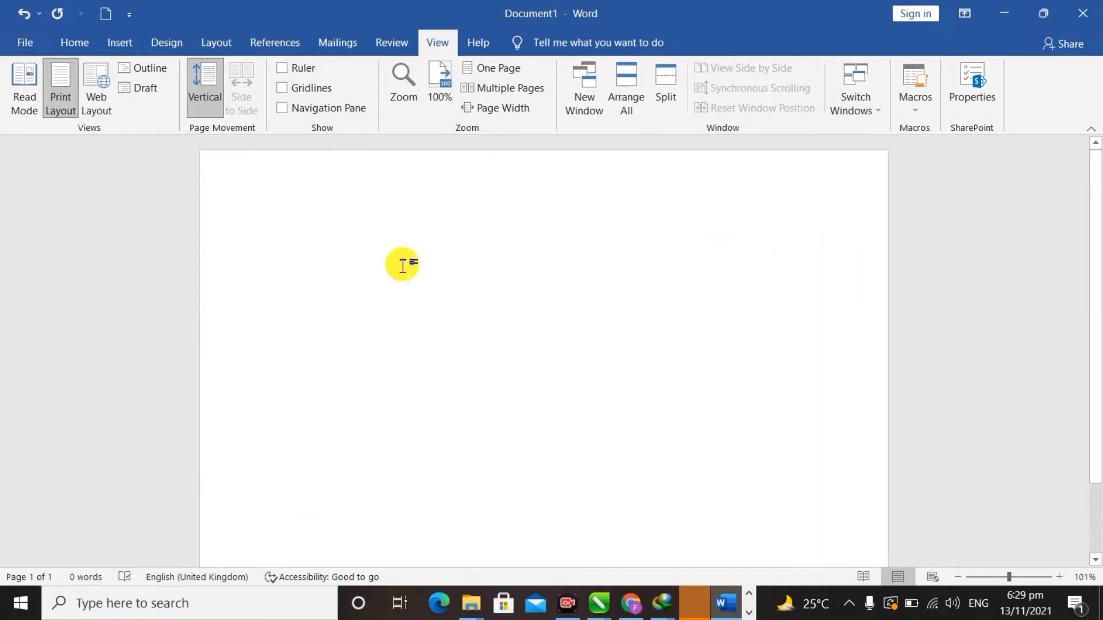
click(119, 41)
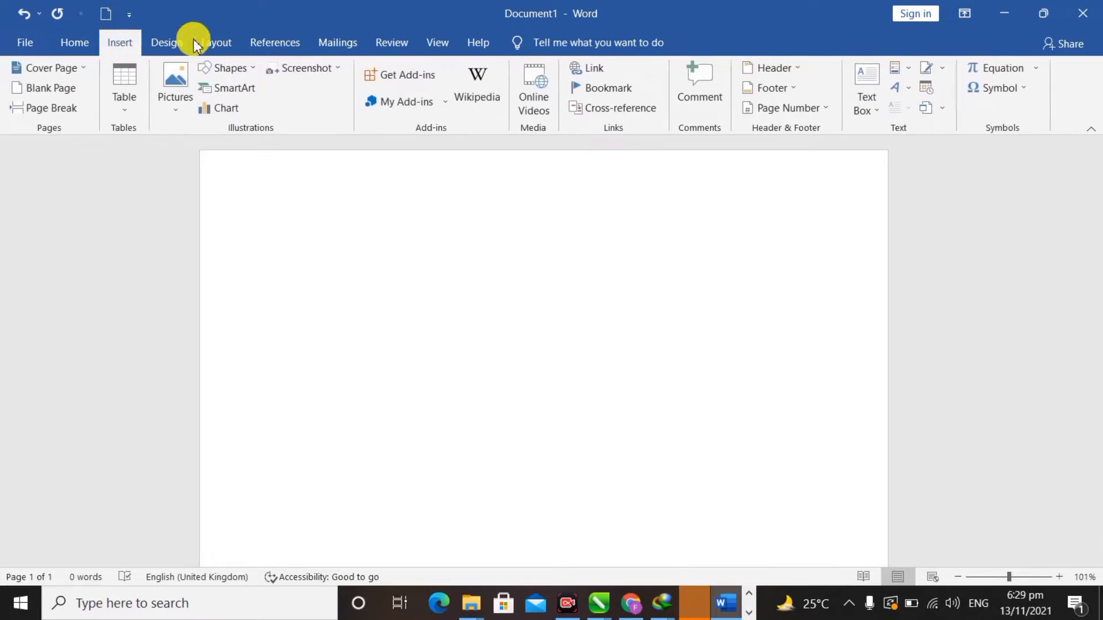
click(167, 43)
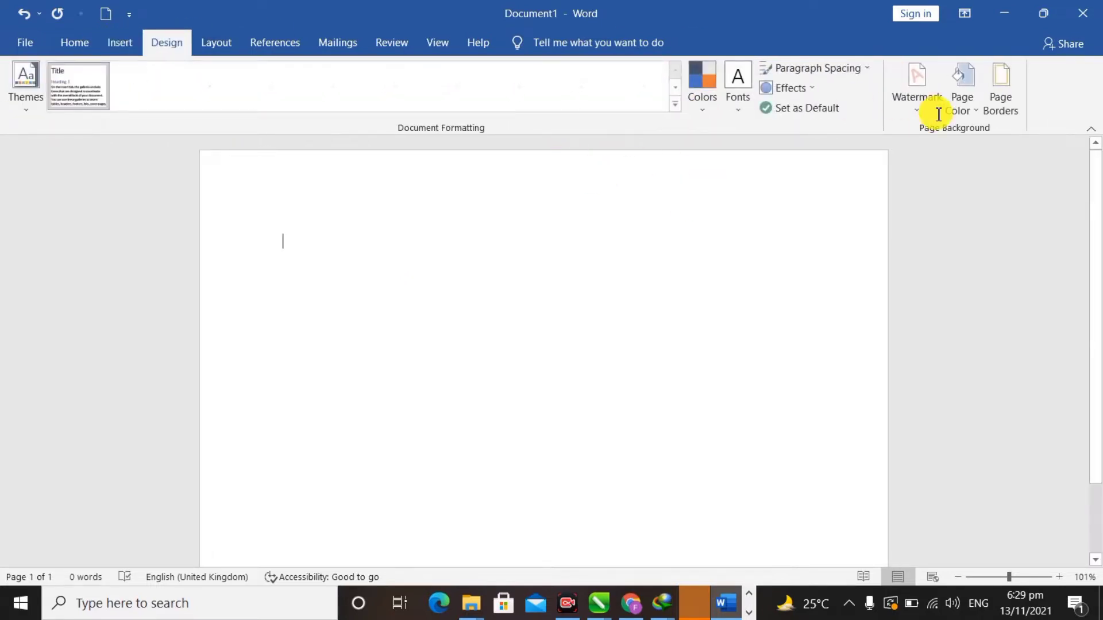
- Open Page Color's Fill Effects and compare the Pattern, Gradient and Texture options
click(972, 119)
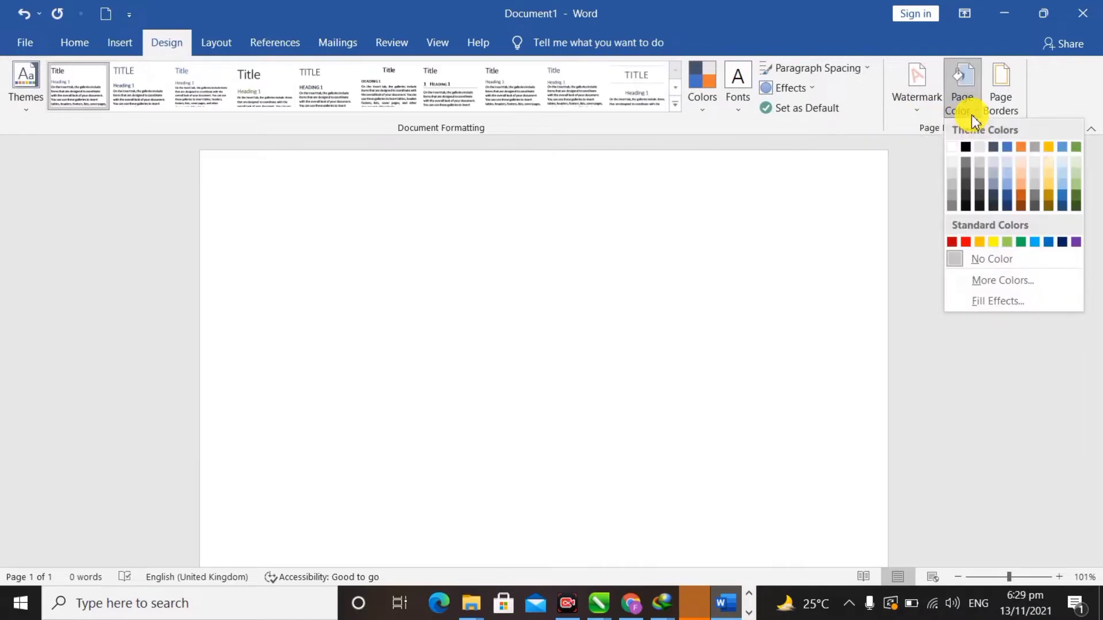
click(1000, 302)
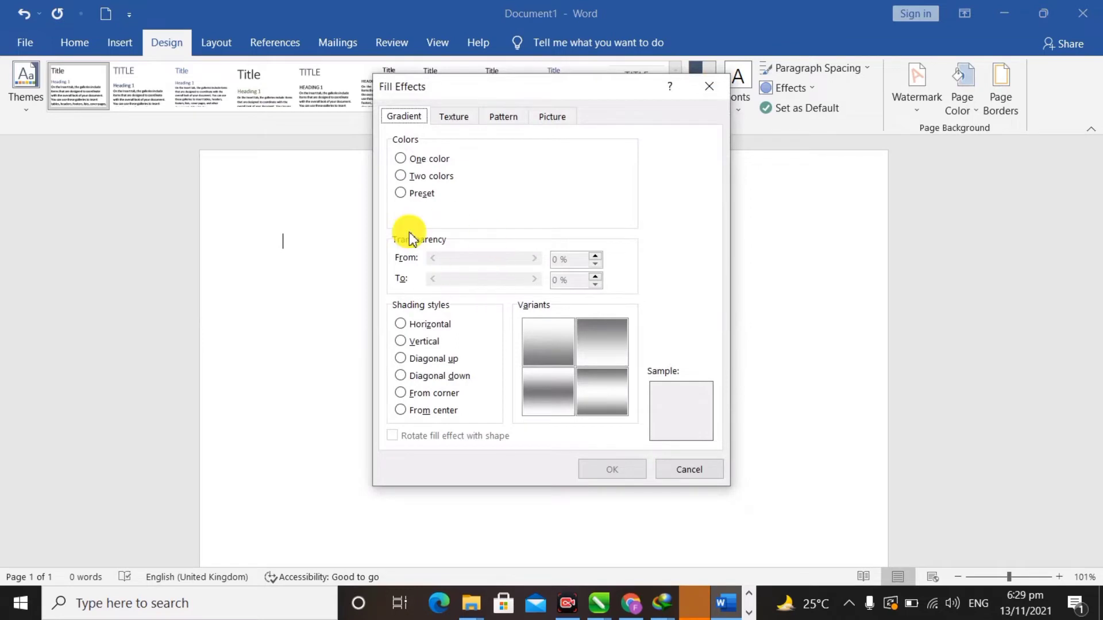
click(495, 117)
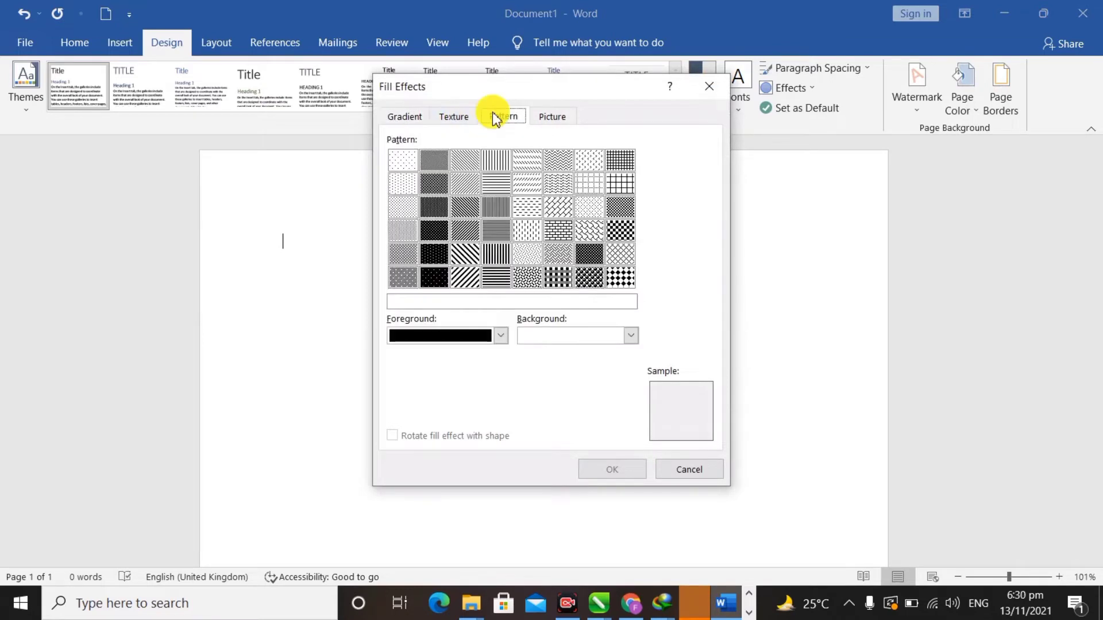
click(415, 118)
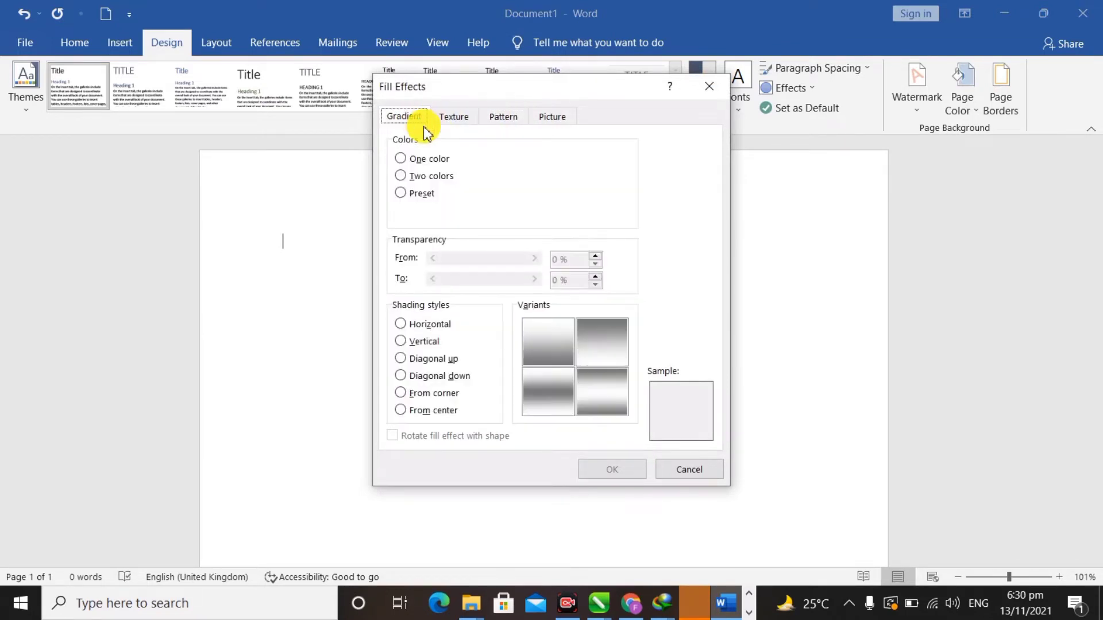
click(457, 121)
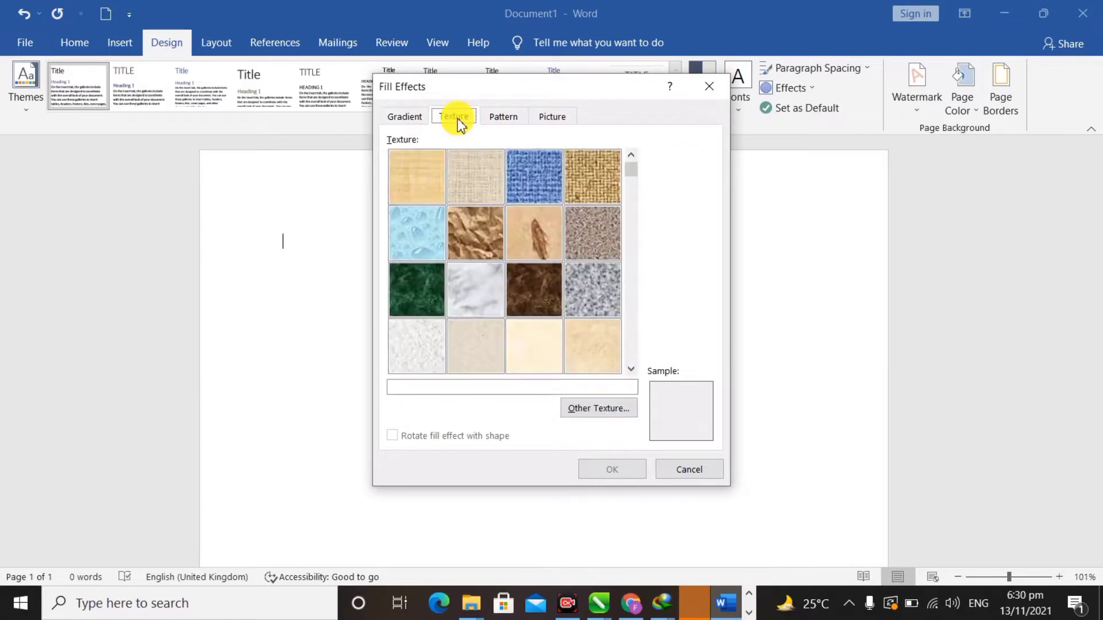
click(418, 117)
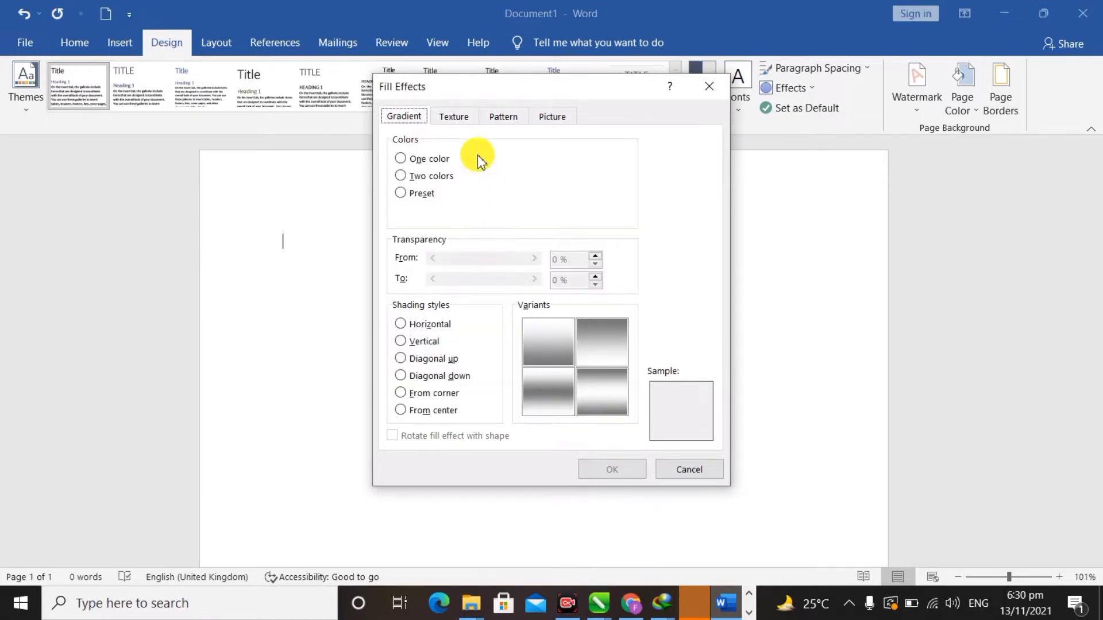
- Apply the Parchment texture as the page background
click(455, 117)
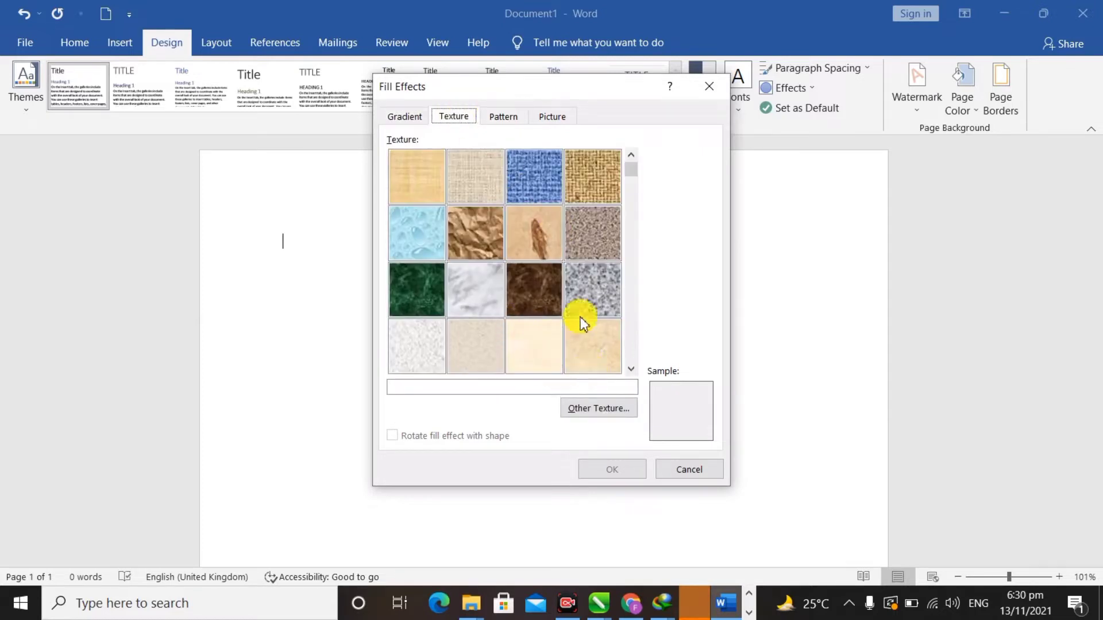
scroll(630, 368, down, 2)
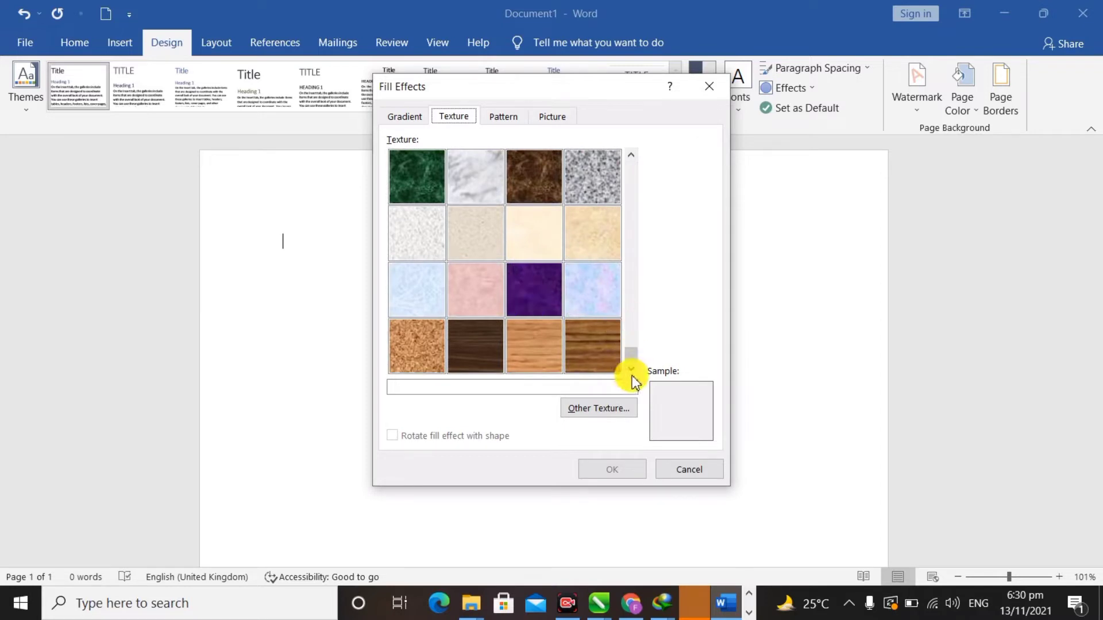
click(583, 236)
click(550, 236)
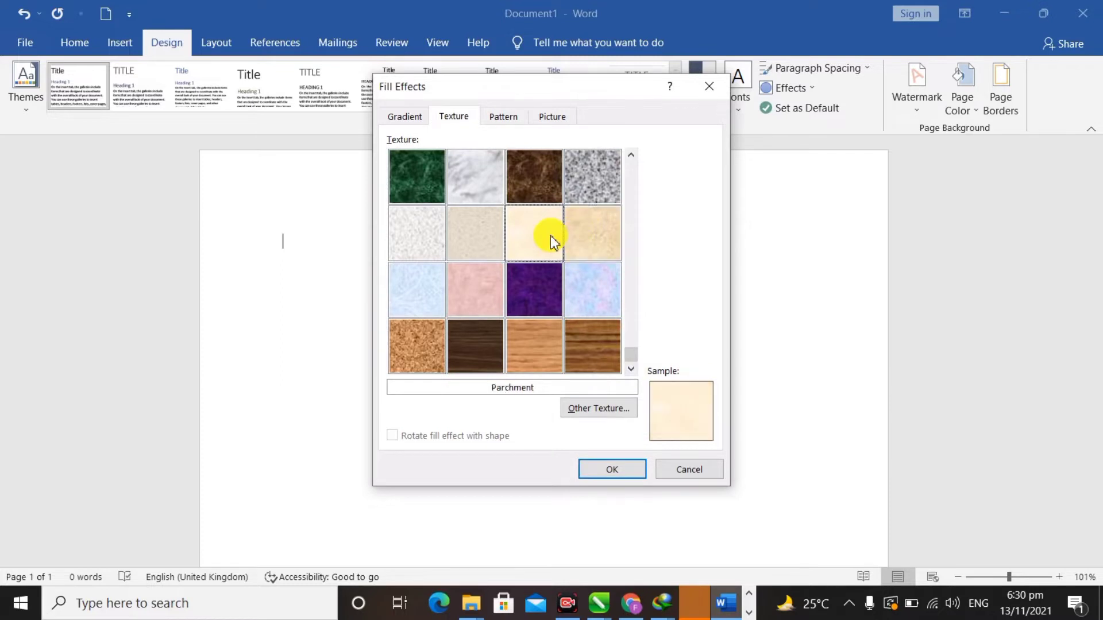
click(629, 474)
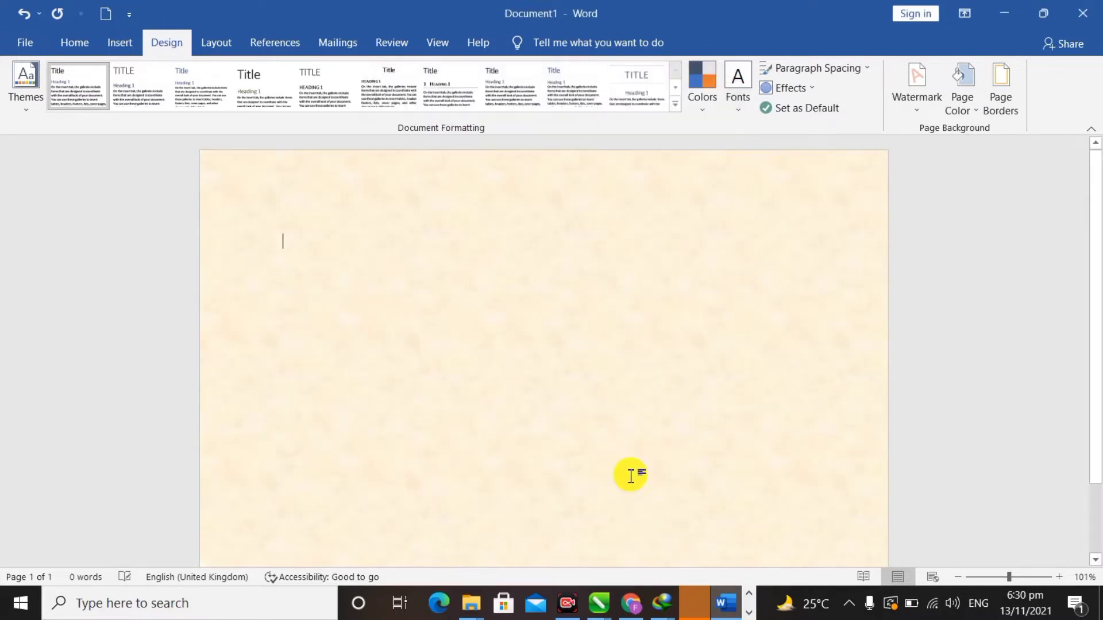
scroll(631, 476, down, 2)
scroll(631, 476, up, 2)
- Draw an isosceles triangle, rotate it about 120°, and place it in the top-left corner
click(122, 50)
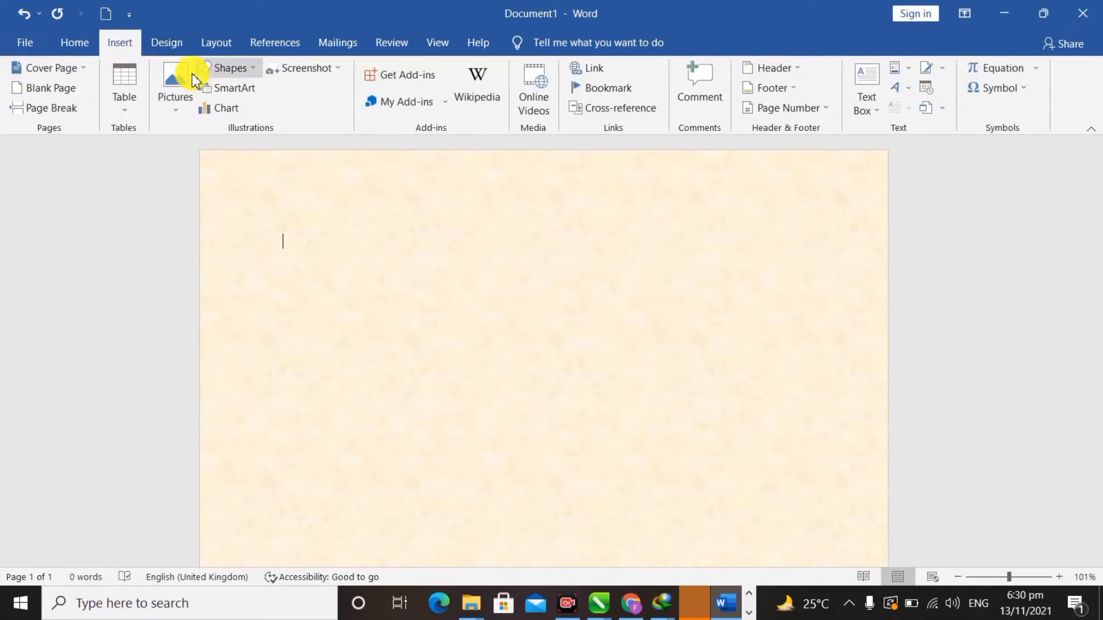
click(225, 73)
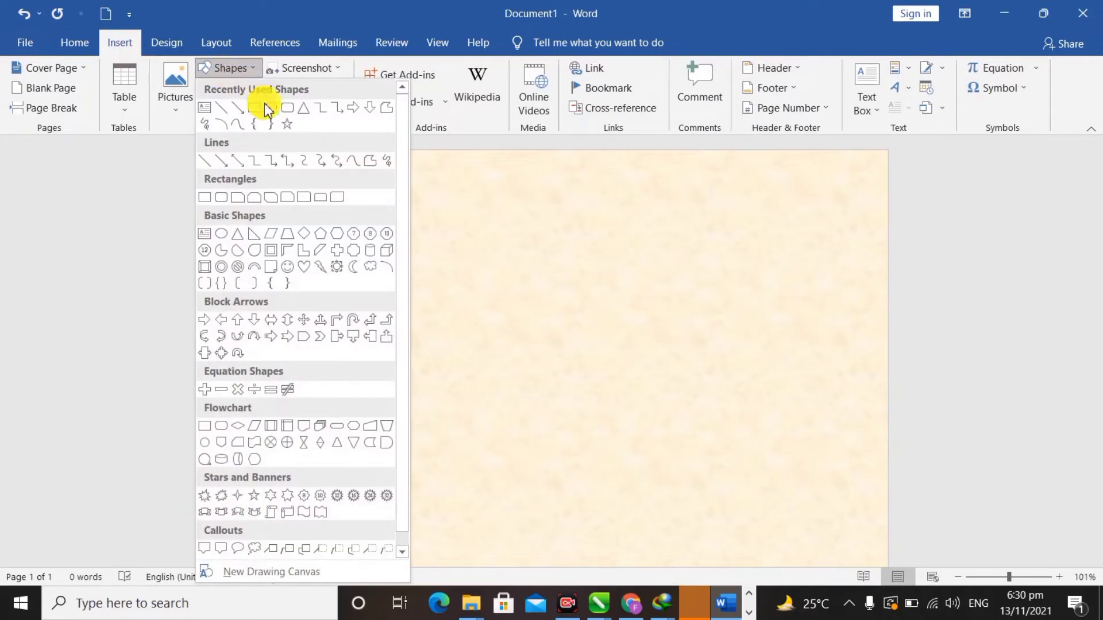
click(306, 109)
mouse_move(242, 211)
mouse_down()
mouse_move(320, 271)
mouse_move(408, 369)
mouse_up()
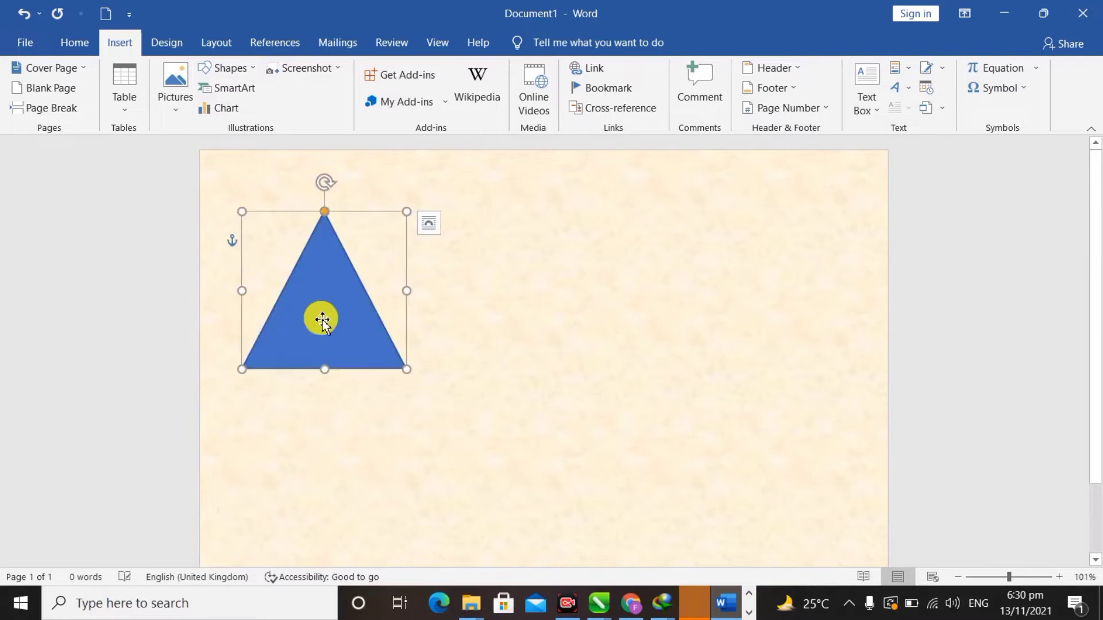
drag(322, 181, 250, 246)
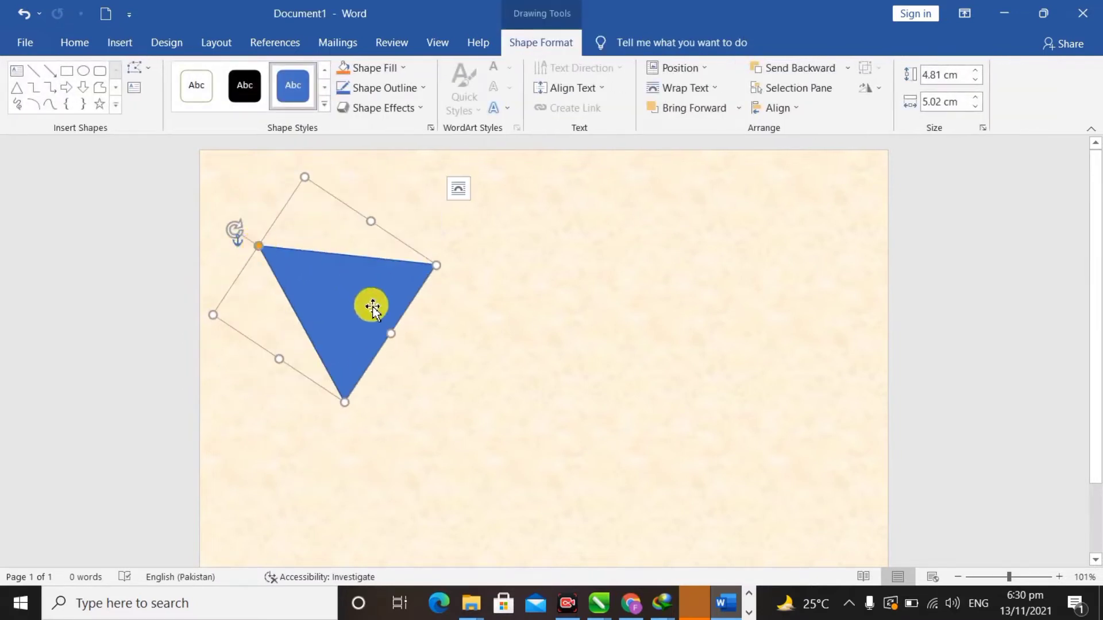
drag(370, 305, 223, 172)
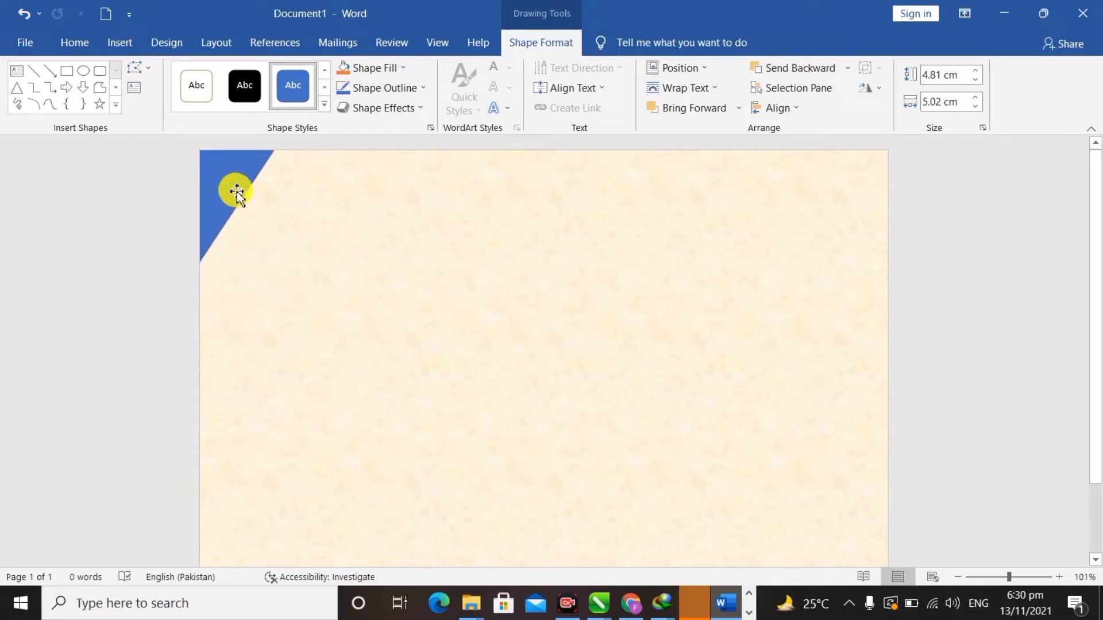
- Give the corner triangle a gold outline and a Blue, Accent 1, Darker 50% fill
click(402, 92)
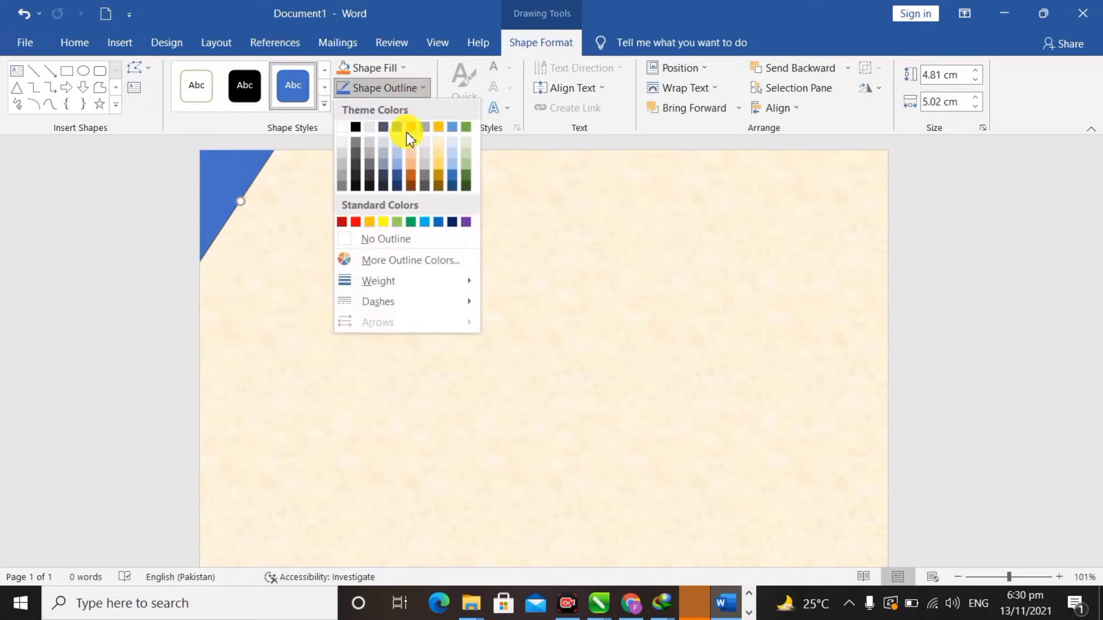
click(440, 128)
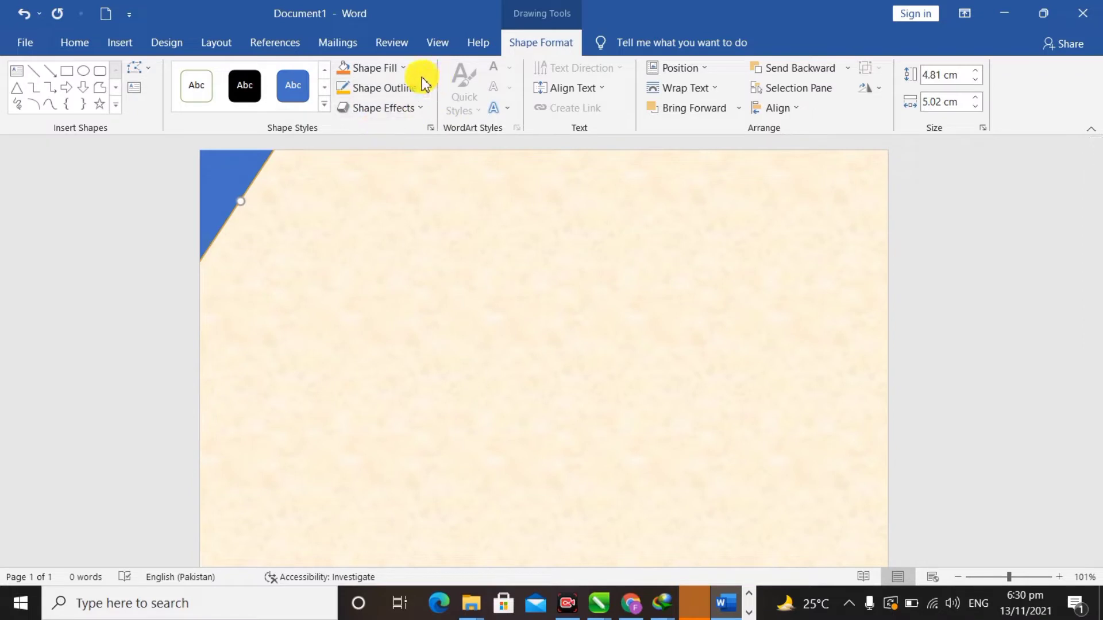
click(401, 73)
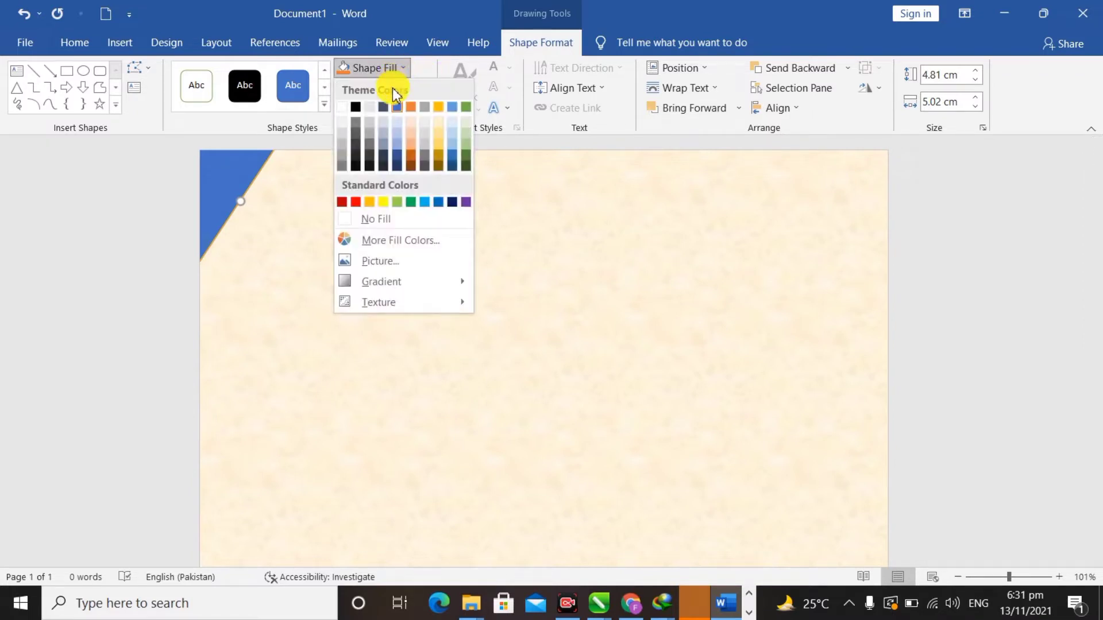
click(398, 159)
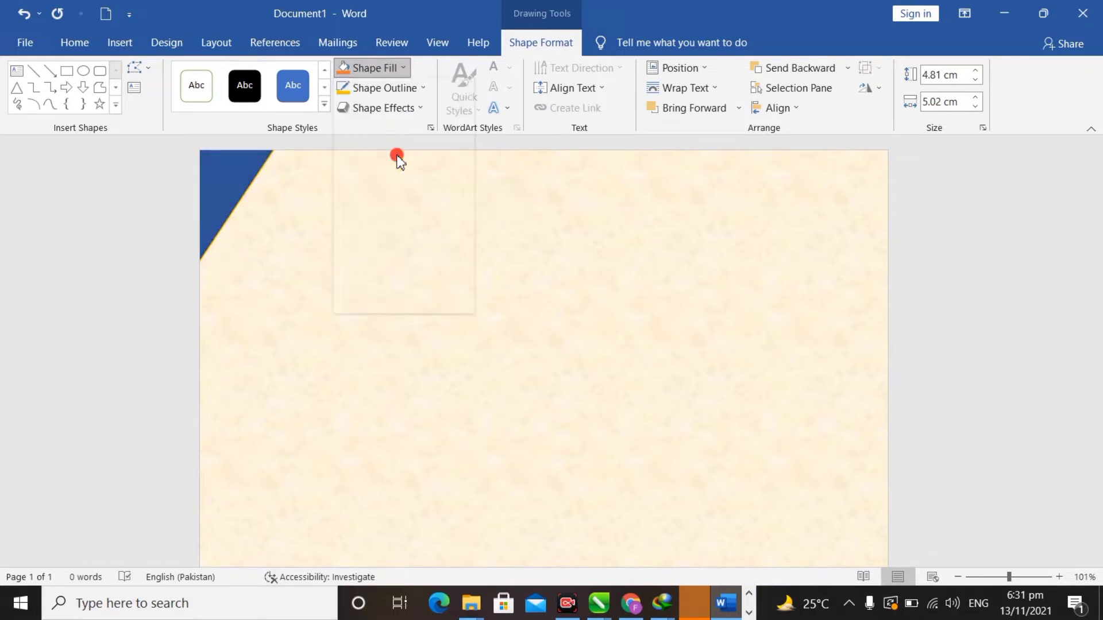
click(156, 228)
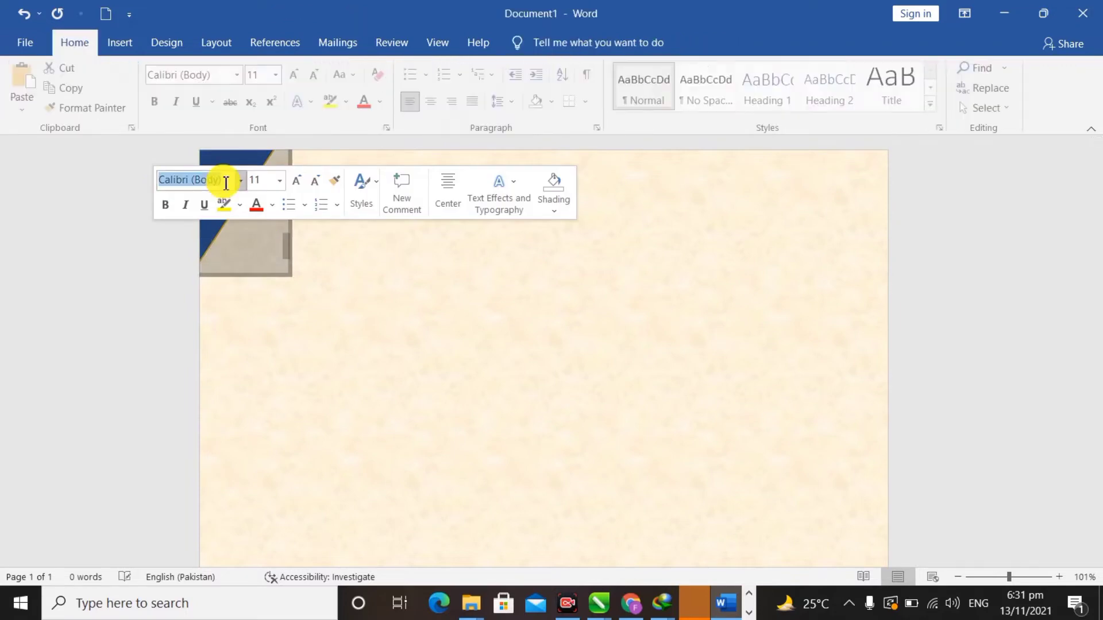
click(296, 354)
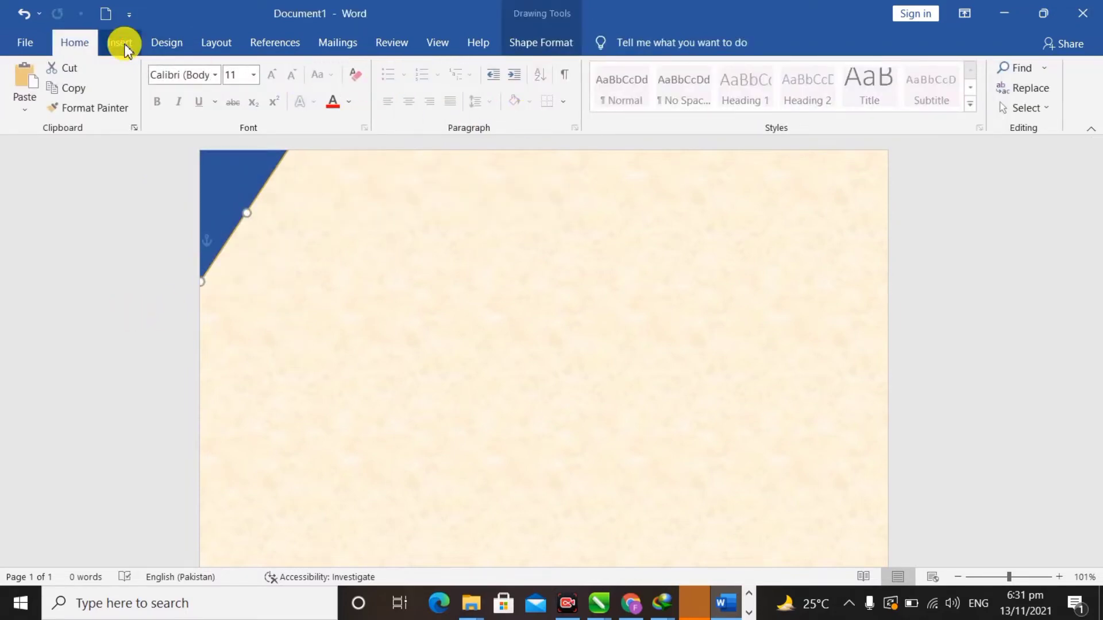
click(124, 46)
click(78, 41)
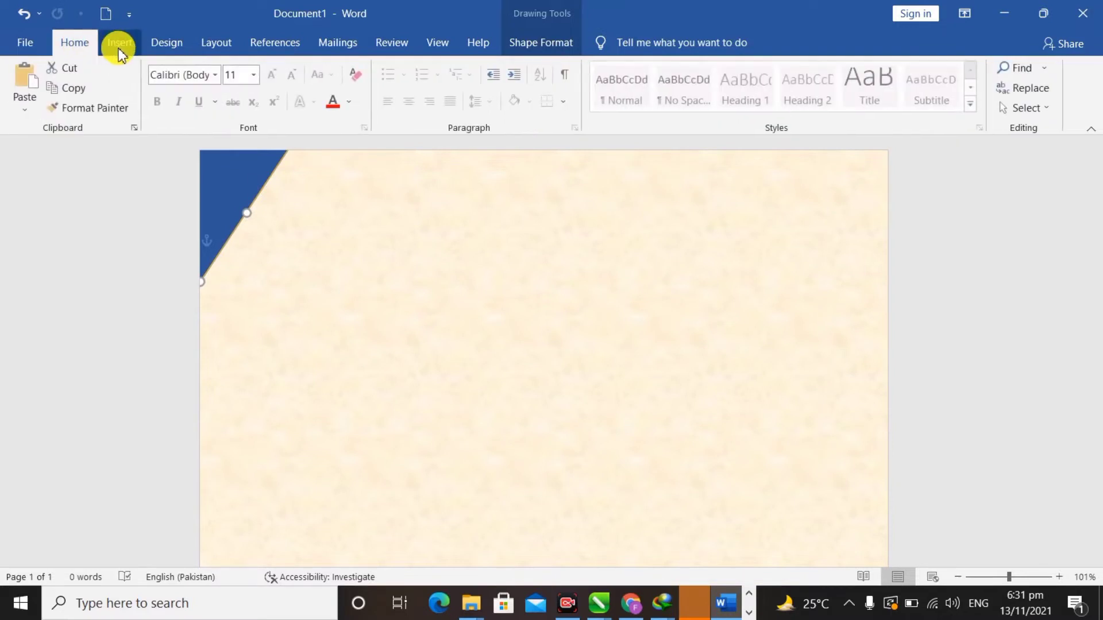
click(120, 44)
click(79, 44)
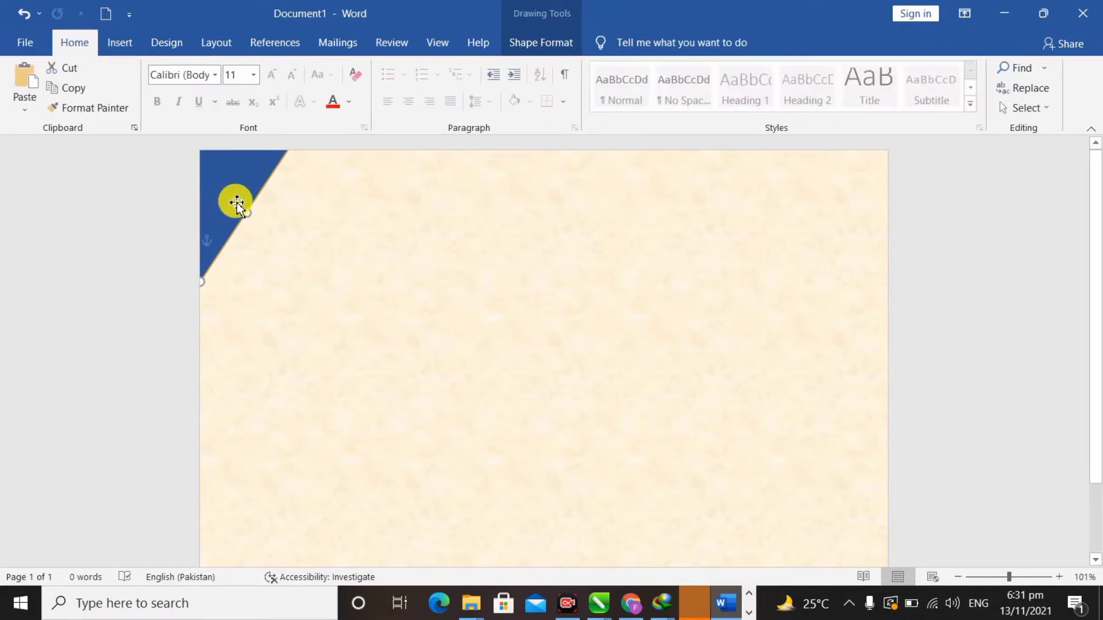
- Thicken the triangle's gold outline to 3 pt
double_click(236, 202)
click(414, 89)
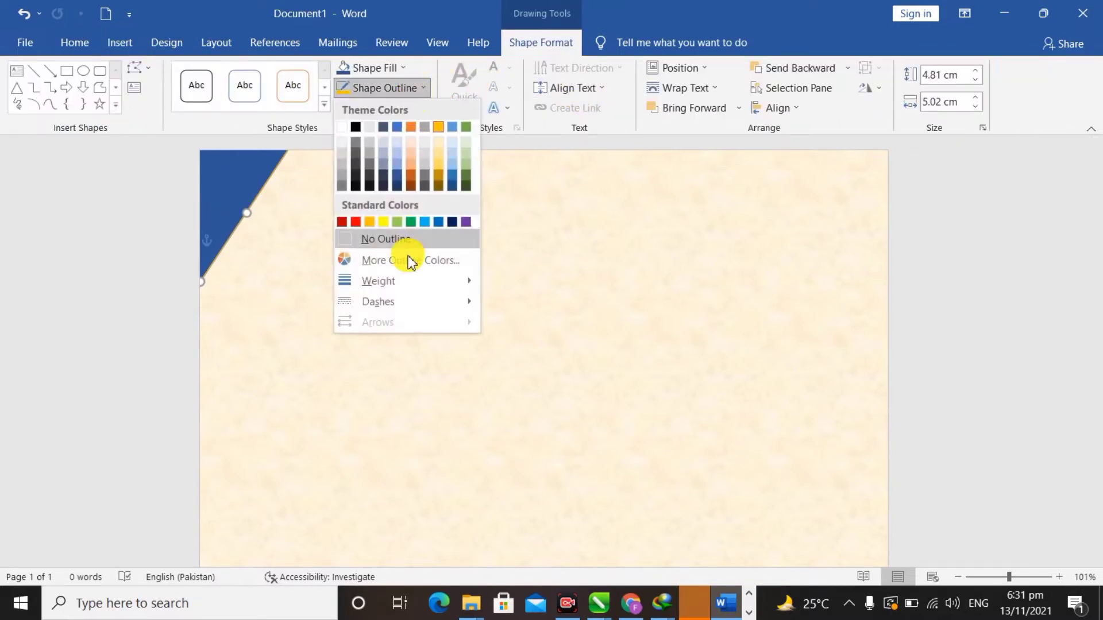
mouse_move(429, 279)
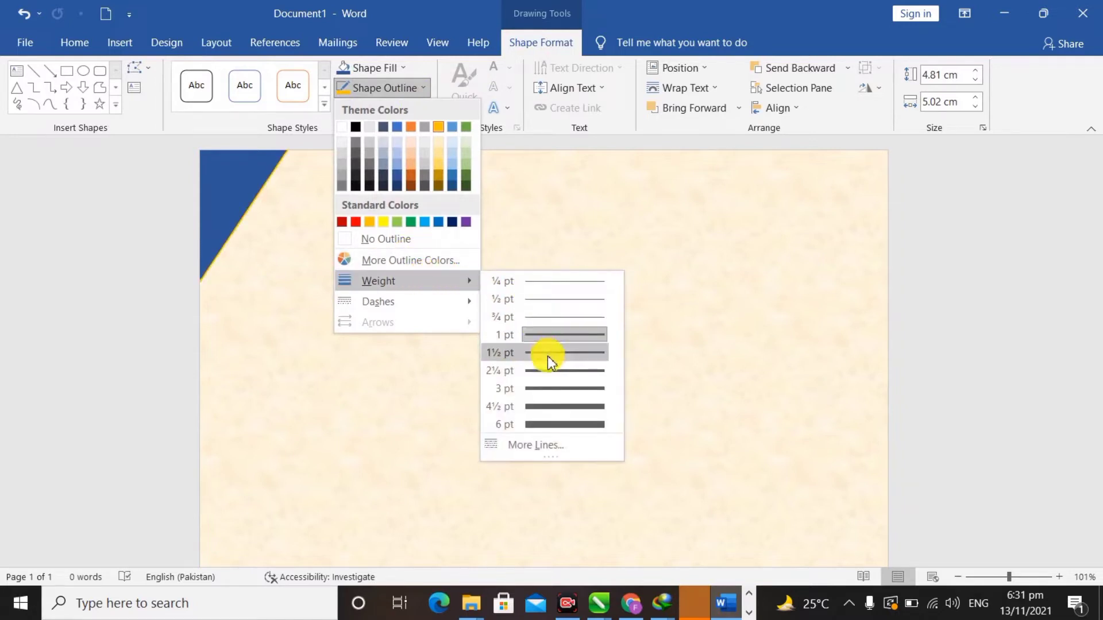
click(552, 373)
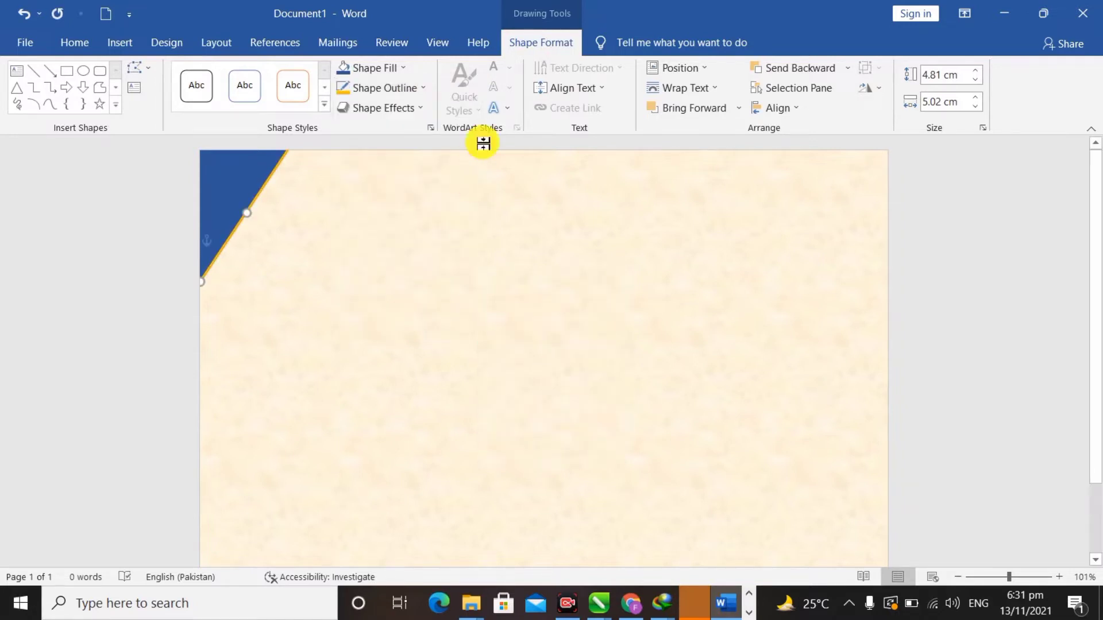
click(402, 90)
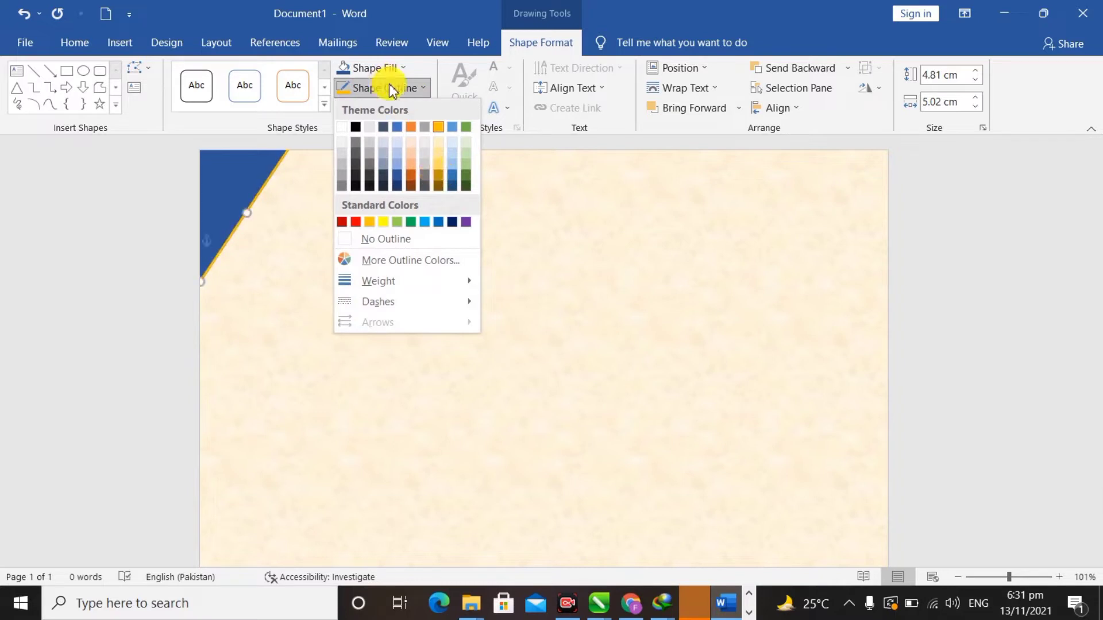
click(419, 8)
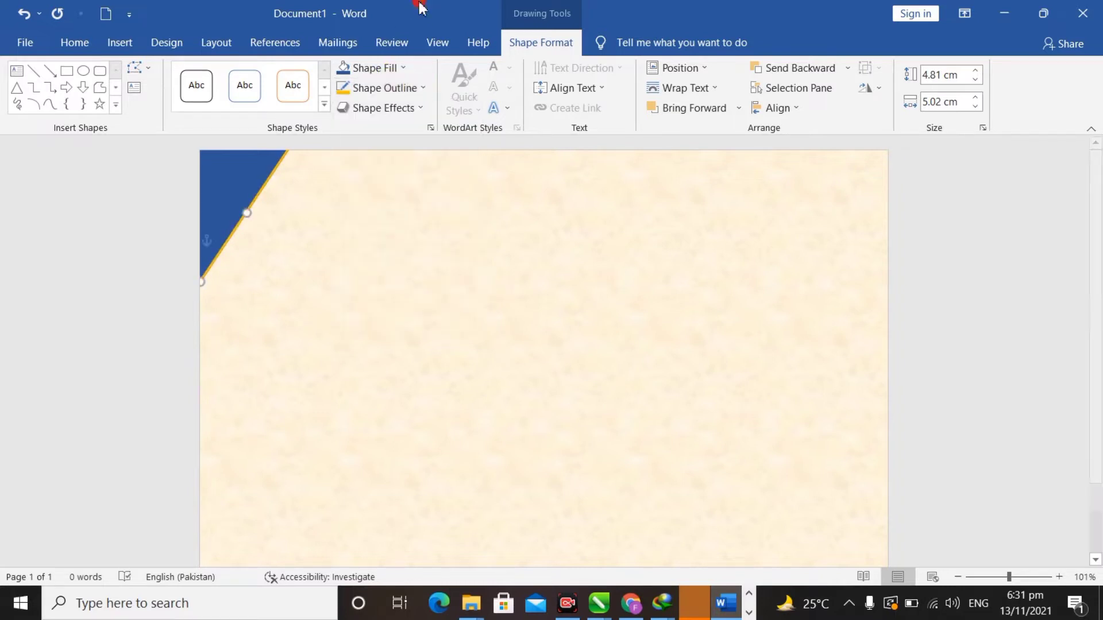
click(415, 92)
mouse_move(455, 278)
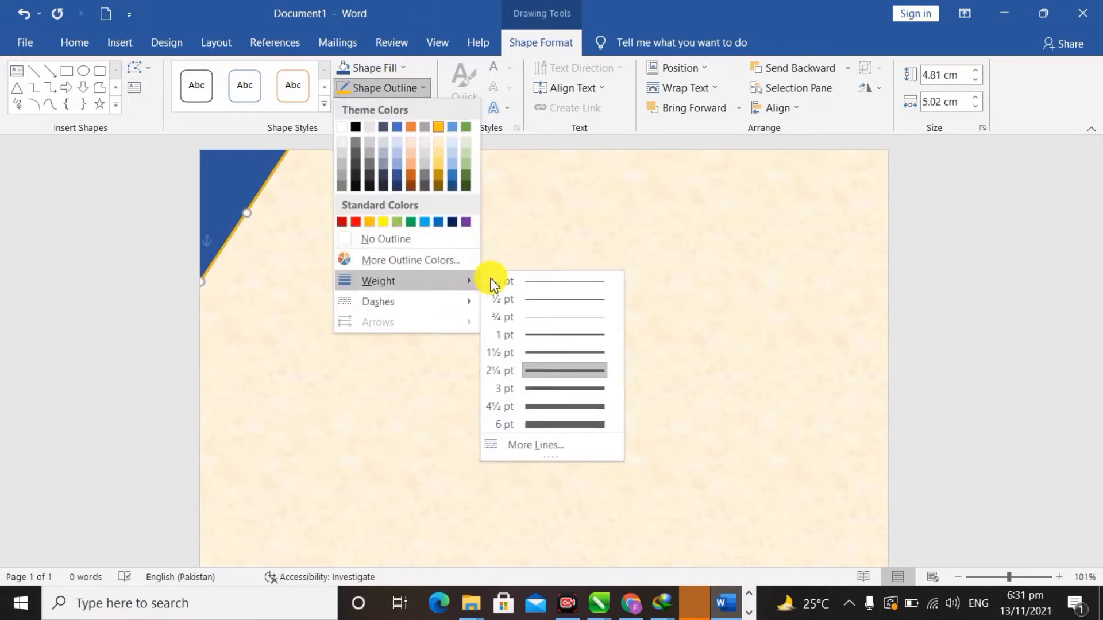
click(540, 388)
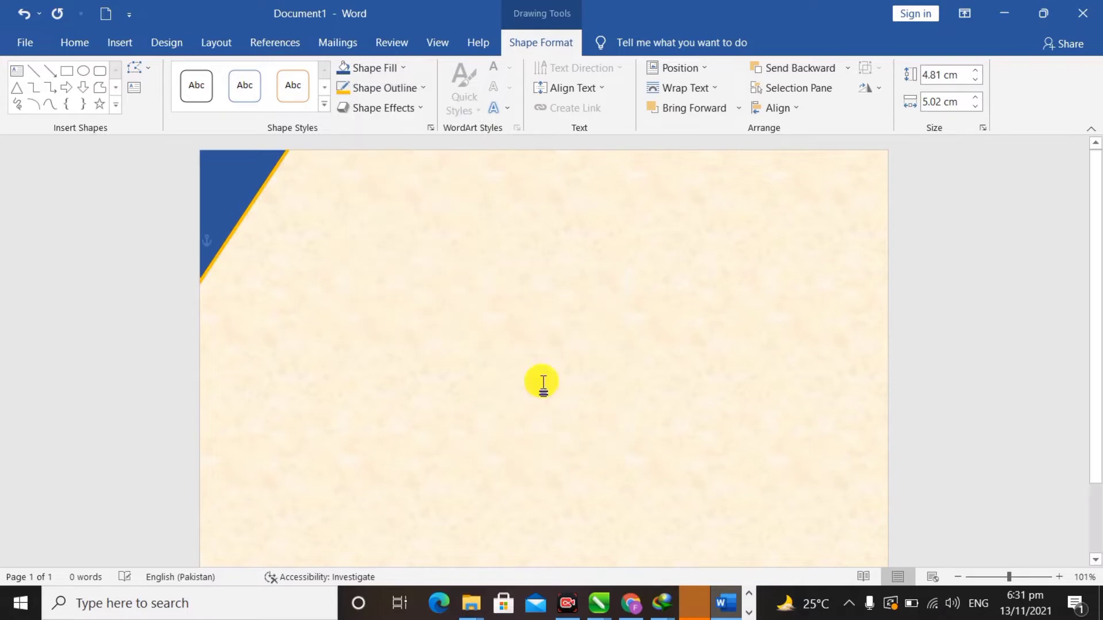
click(335, 261)
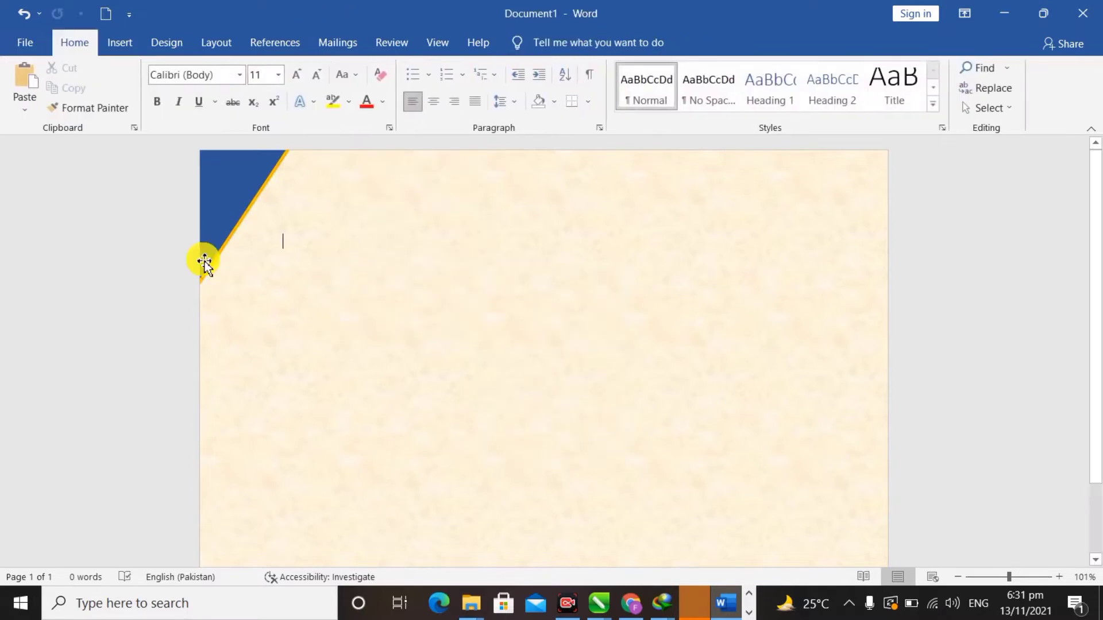
- Draw a long blue rectangle below the corner triangle
click(173, 46)
click(113, 53)
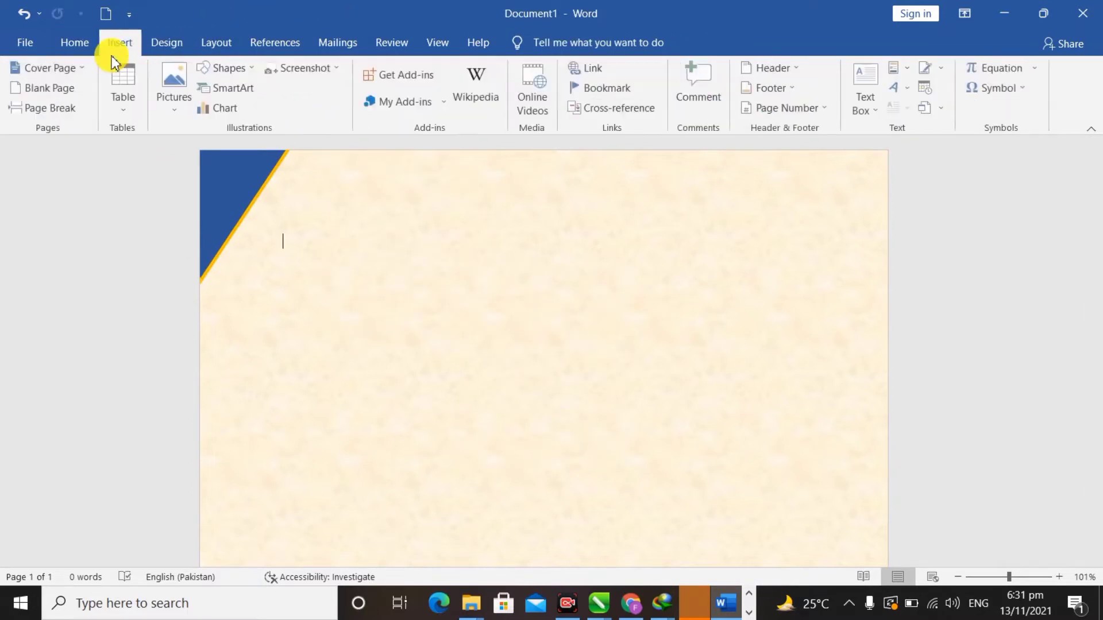
click(251, 71)
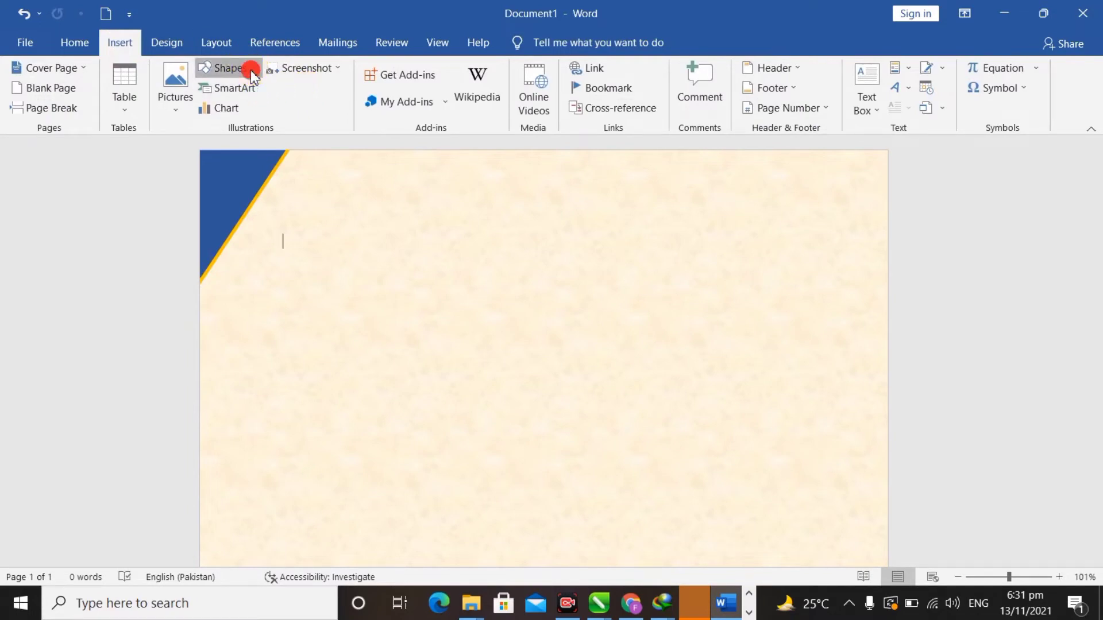
click(258, 109)
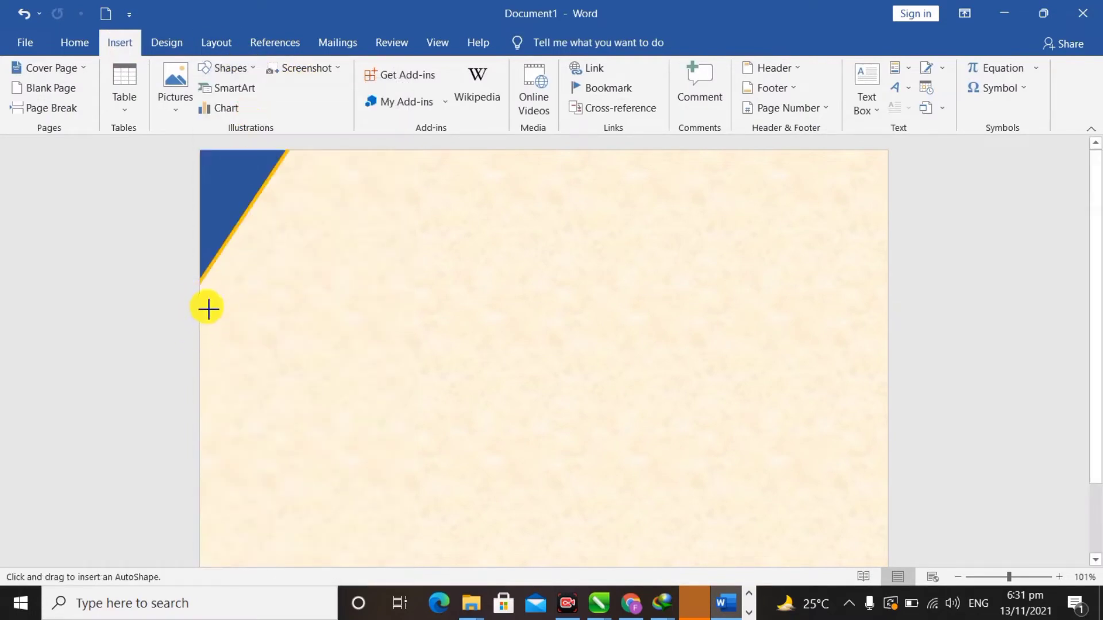
drag(206, 315, 535, 258)
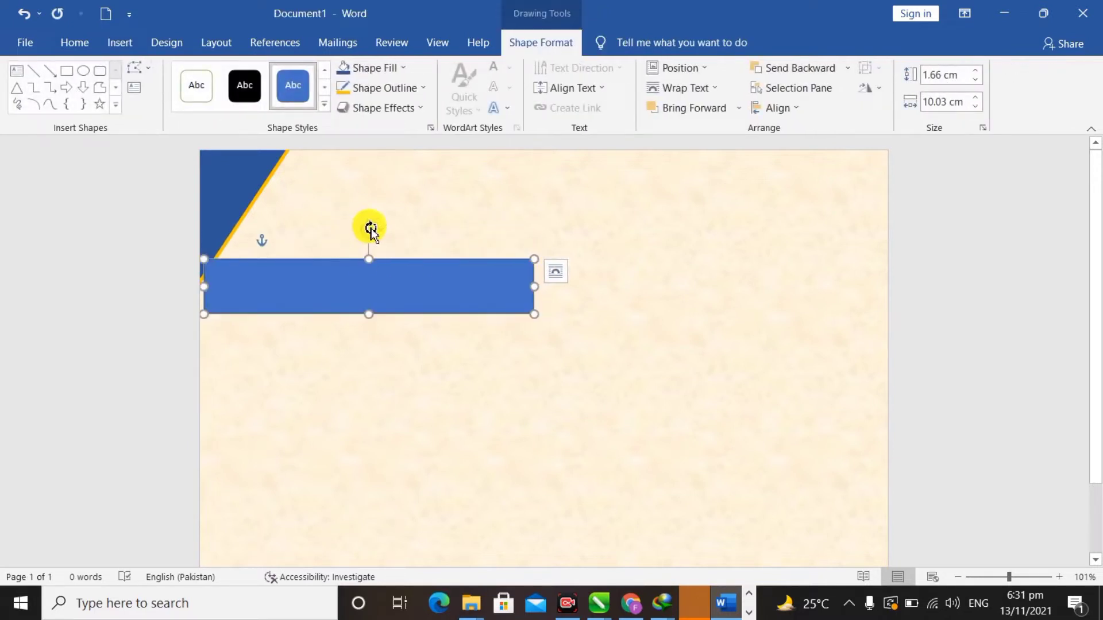
- Rotate and nudge the rectangle into a 1.66 by 10.03 cm band parallel to the triangle
drag(371, 230, 350, 264)
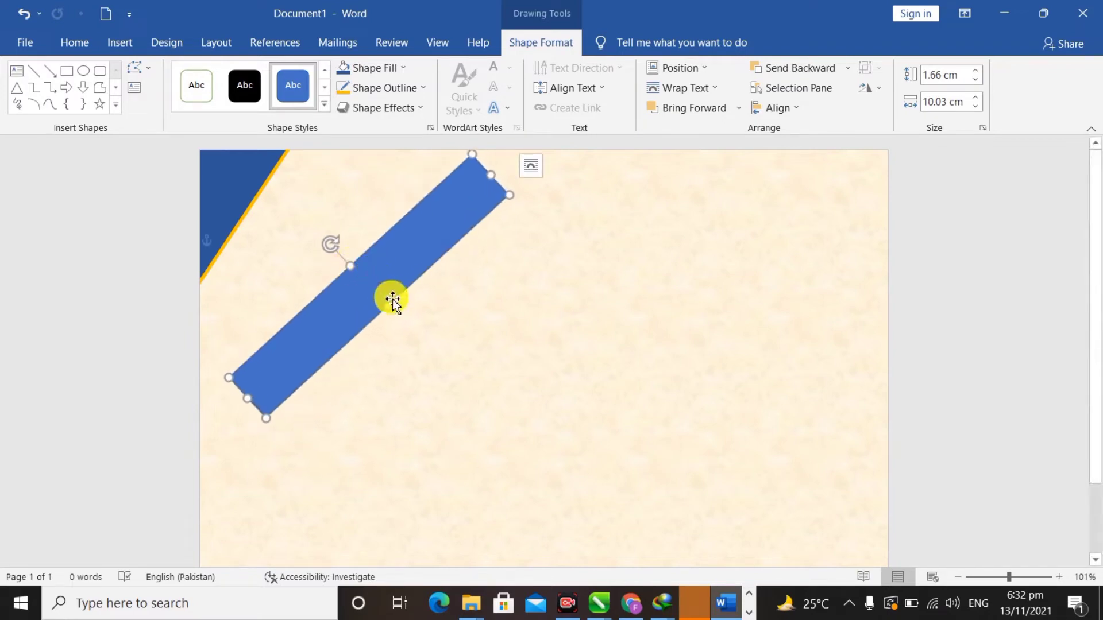
drag(402, 291, 333, 252)
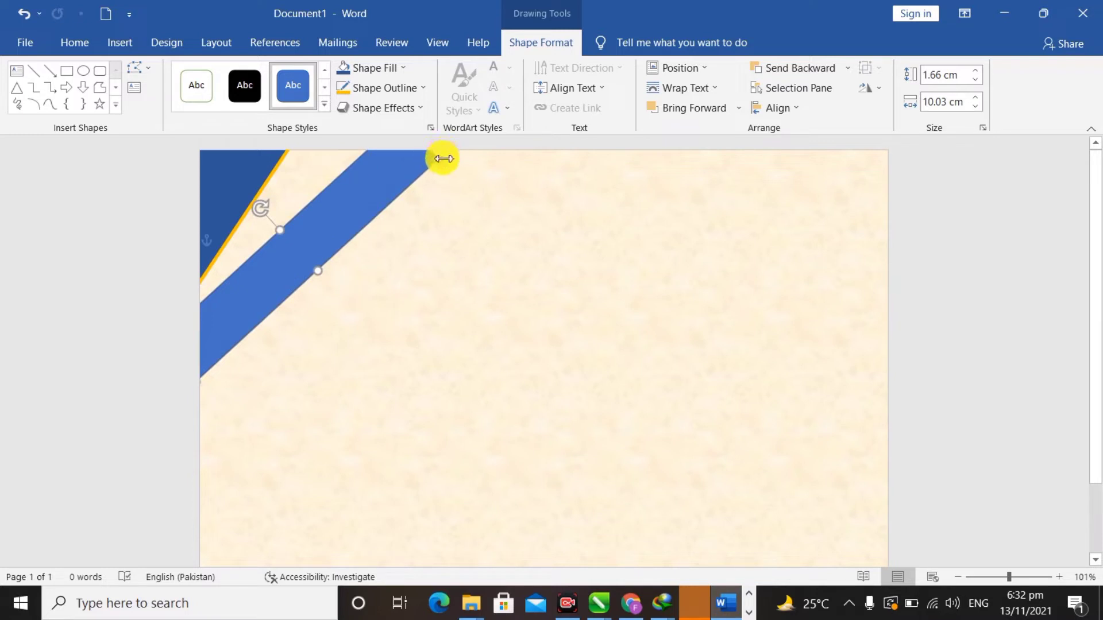
drag(262, 201, 260, 214)
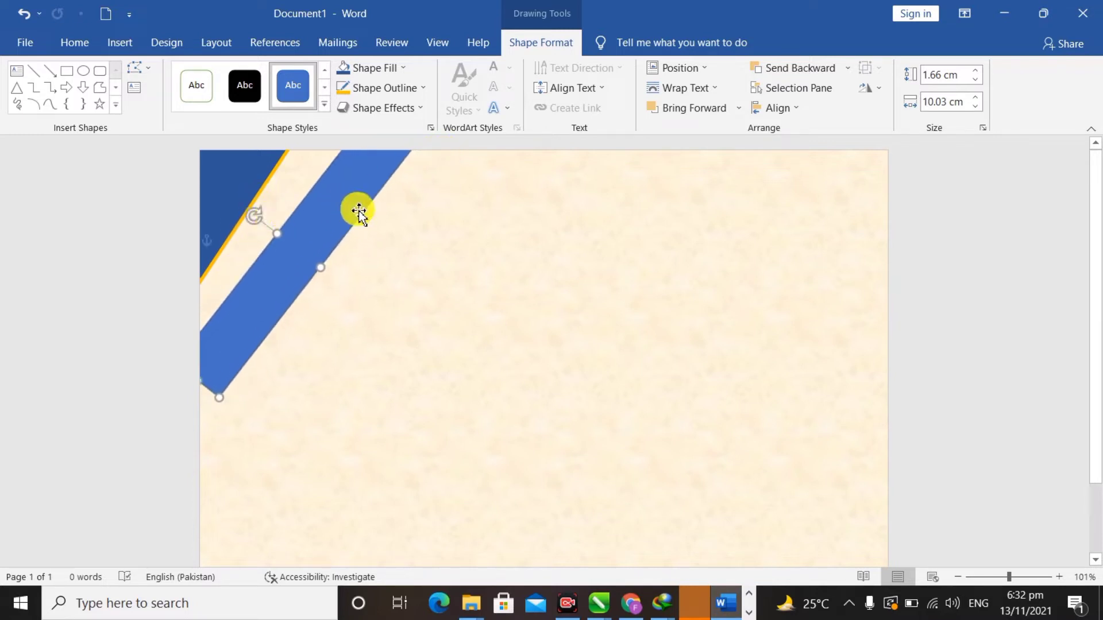
drag(358, 210, 344, 206)
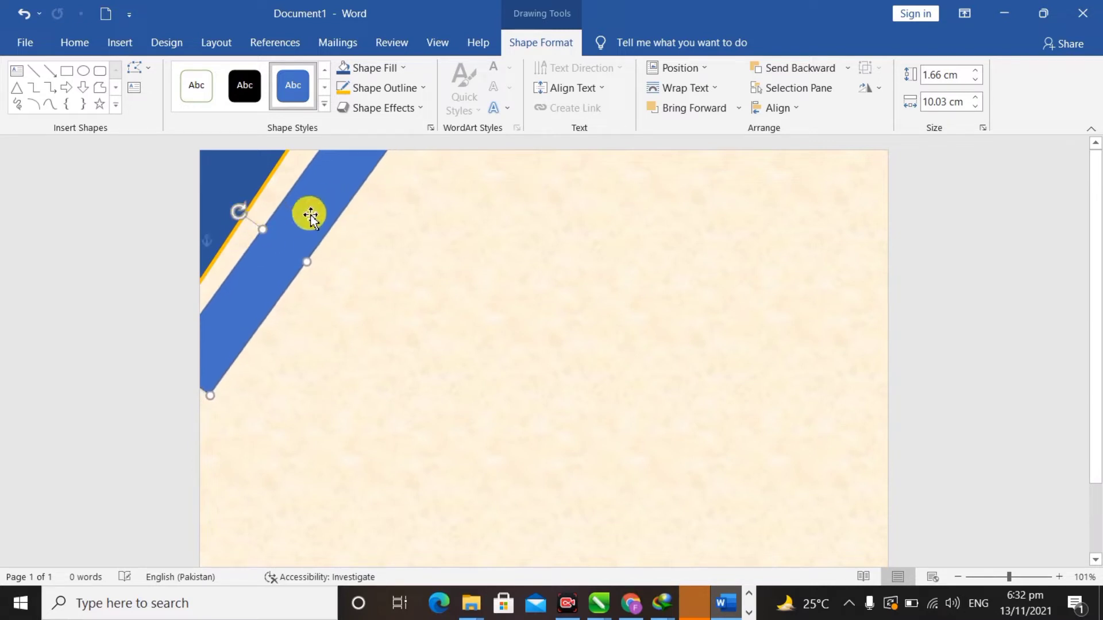
drag(343, 208, 337, 202)
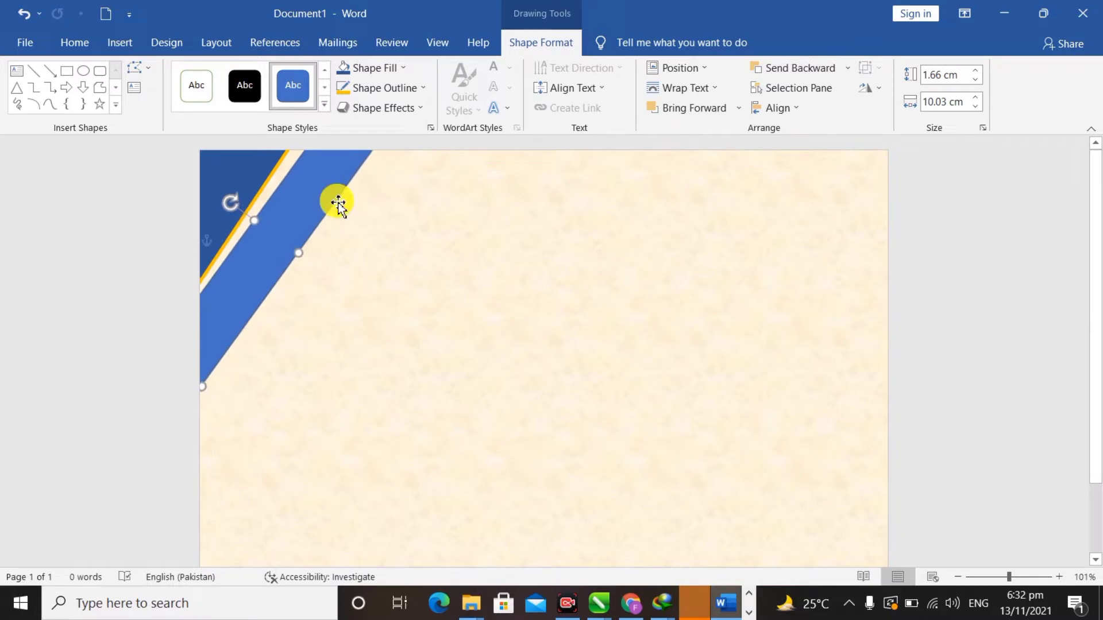
drag(233, 208, 234, 210)
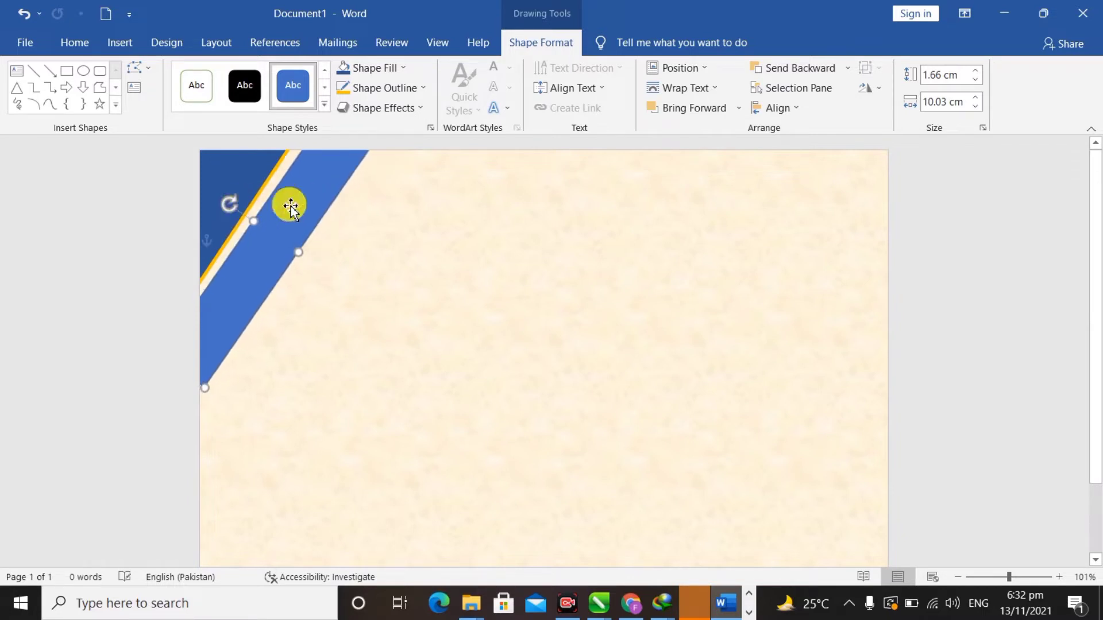
drag(327, 212, 322, 209)
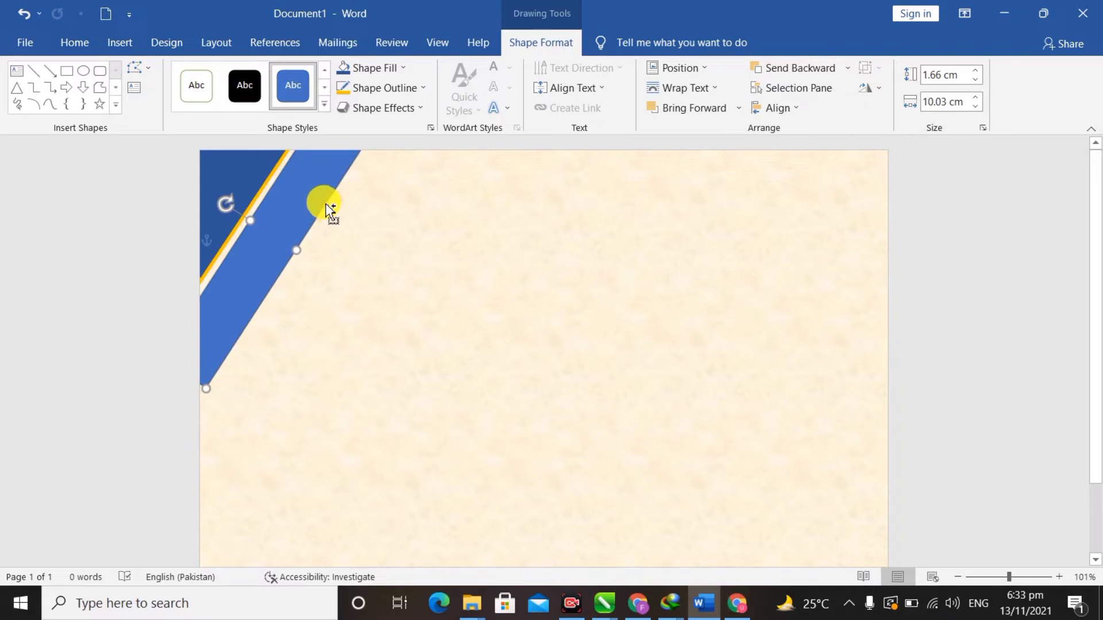
- Duplicate the band into a short 1.66 by 2.99 cm piece jutting from its upper end
drag(331, 209, 431, 270)
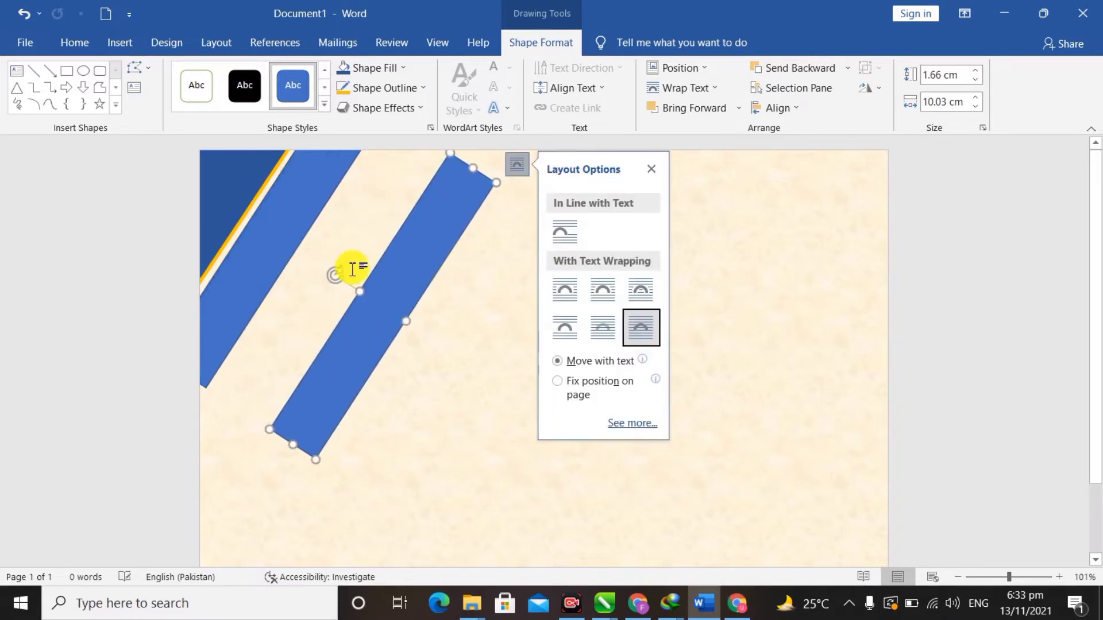
drag(333, 273, 421, 251)
drag(523, 398, 366, 296)
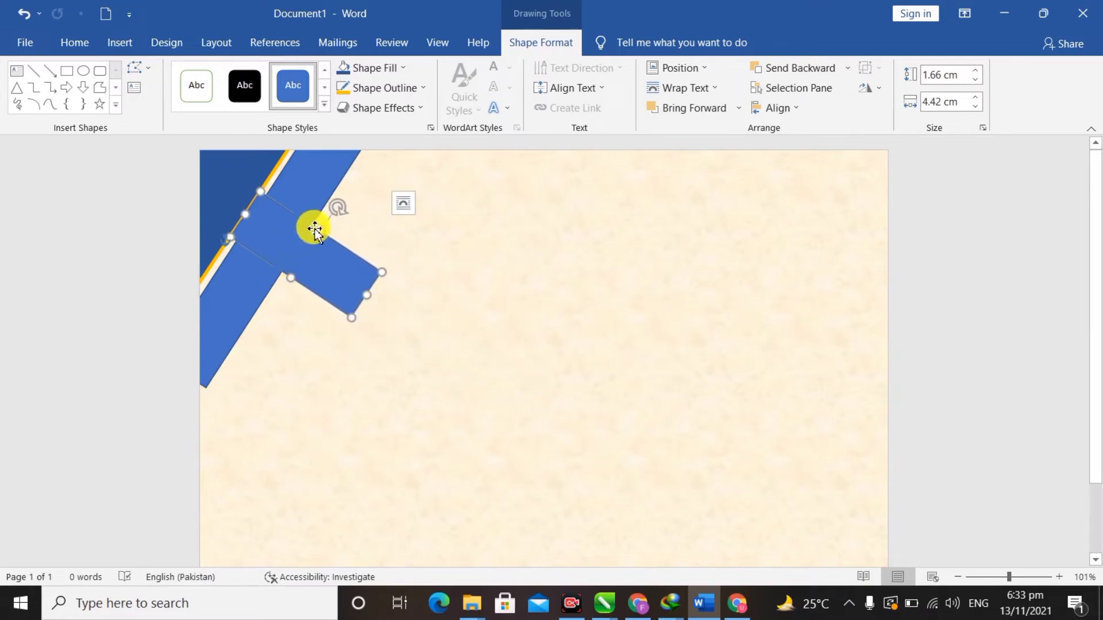
drag(325, 225, 408, 193)
drag(464, 260, 386, 217)
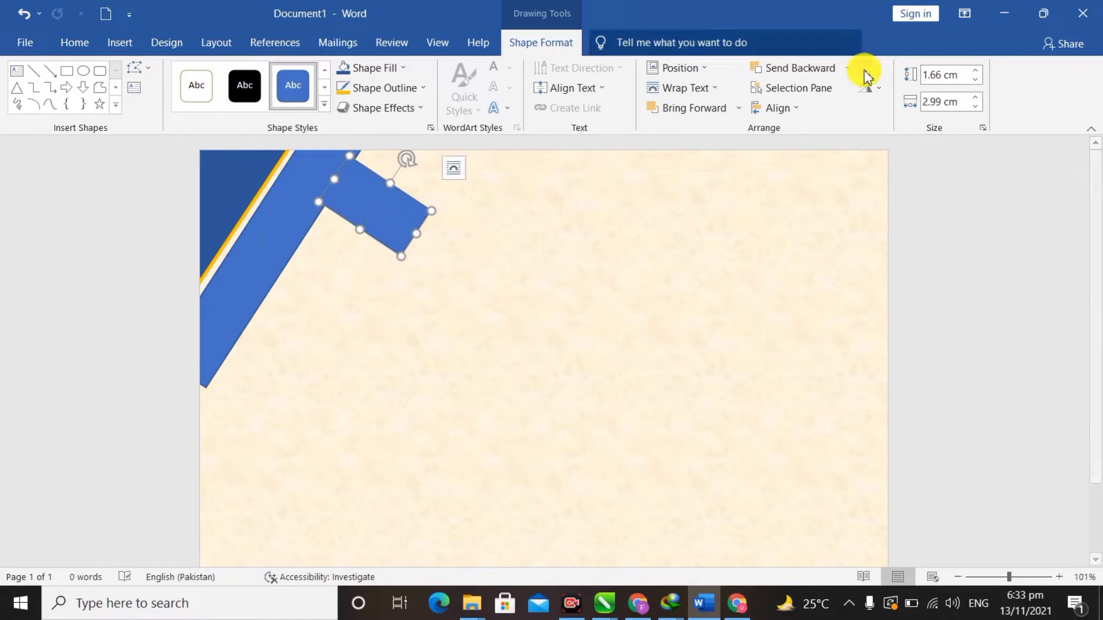
click(805, 93)
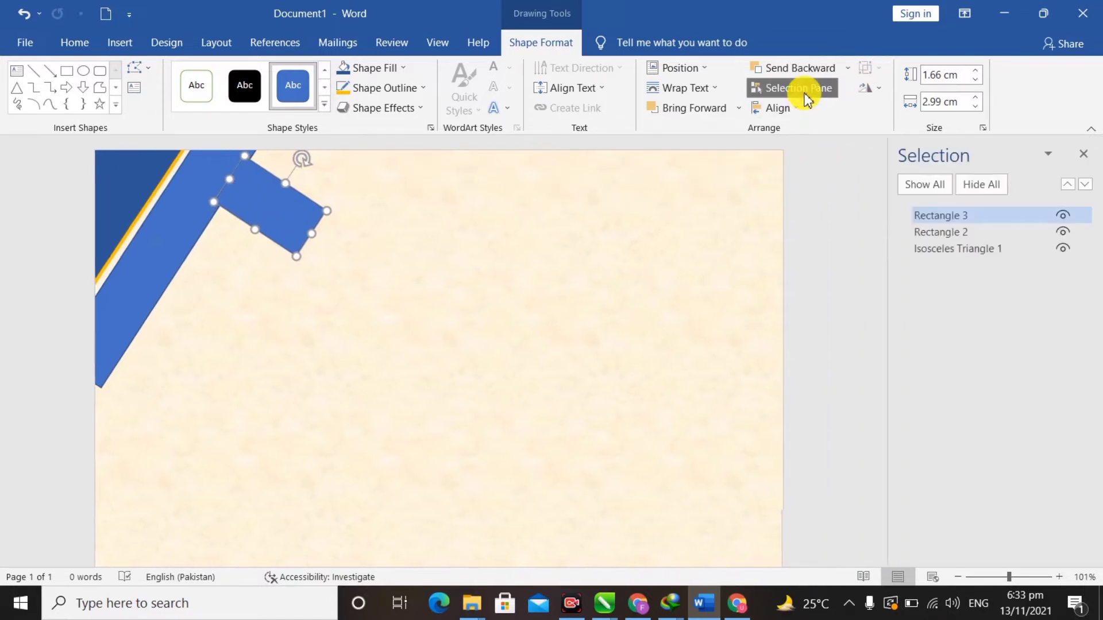
- Bring Rectangle 2 in front of Rectangle 3 and tuck the small piece against the band
click(969, 241)
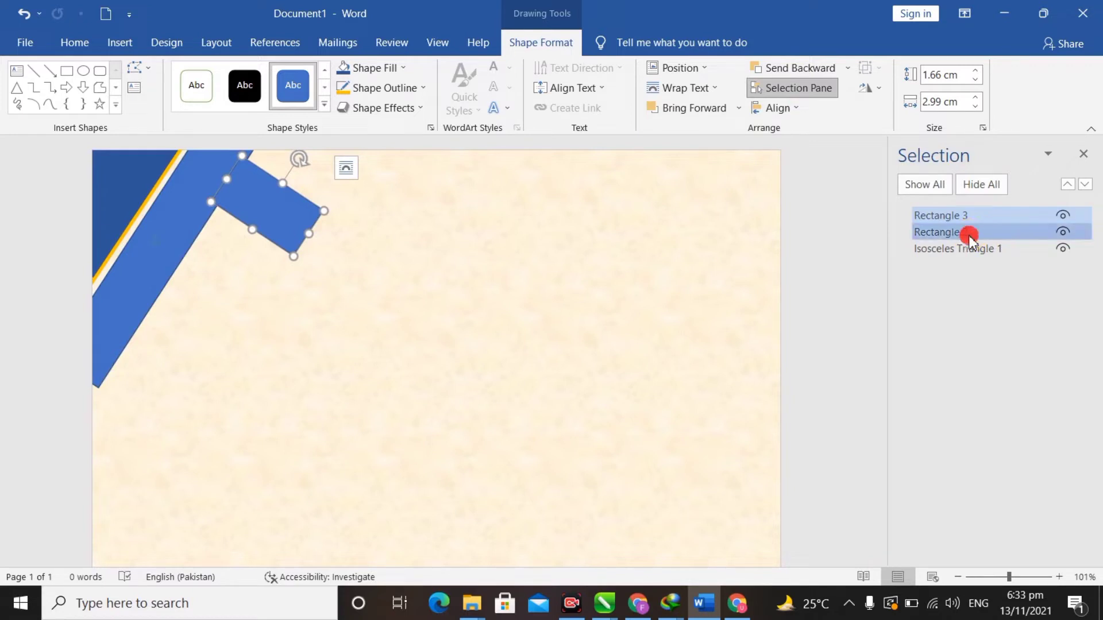
click(975, 218)
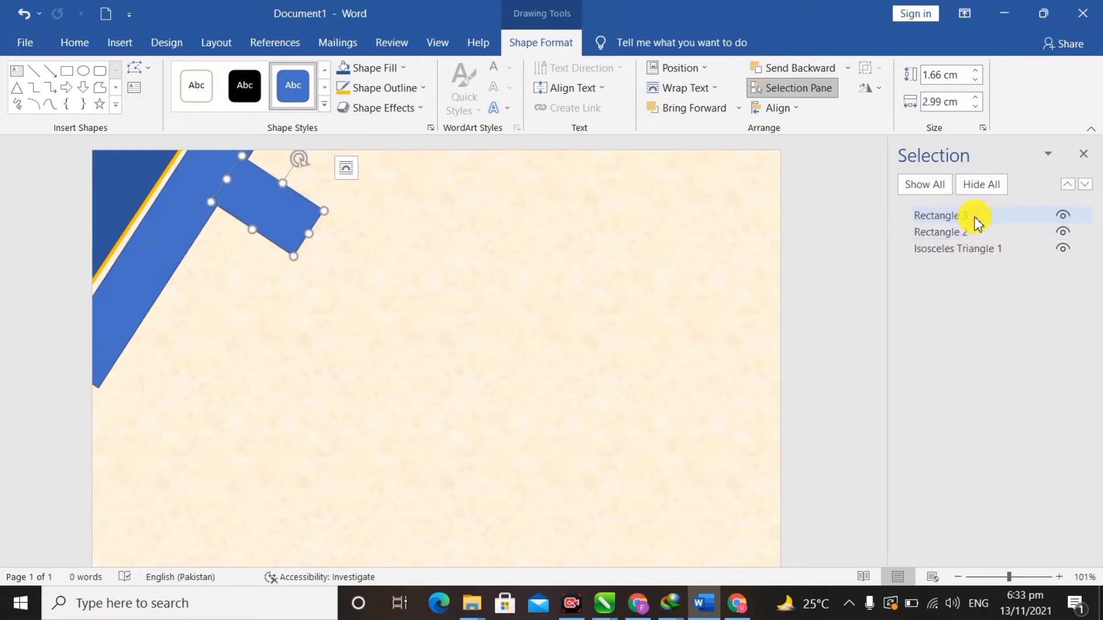
drag(973, 231, 974, 217)
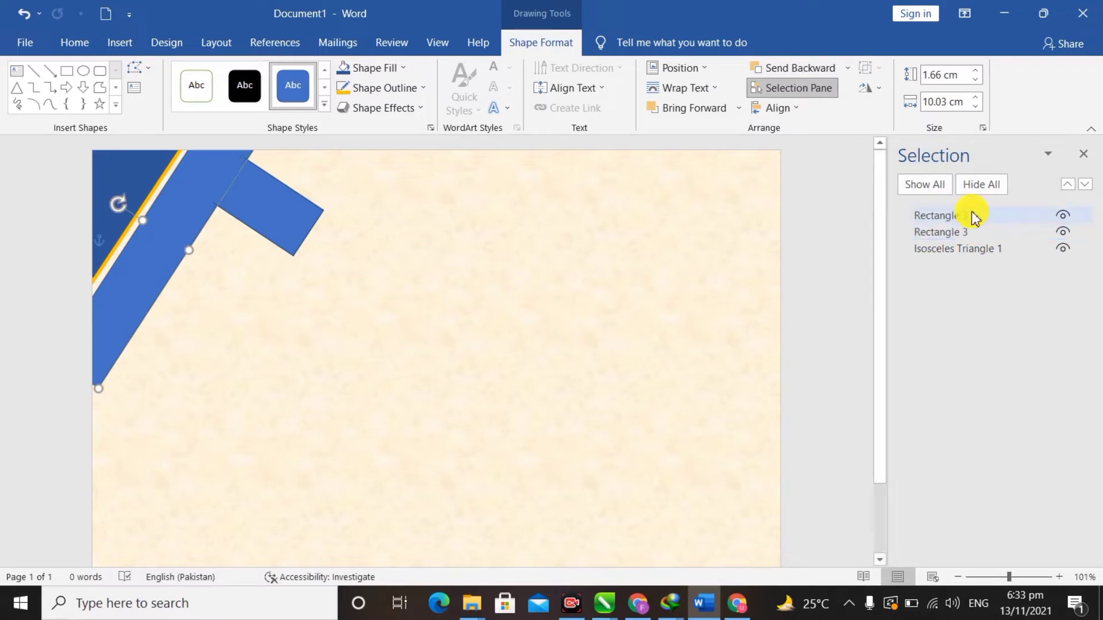
click(299, 236)
drag(299, 235, 242, 202)
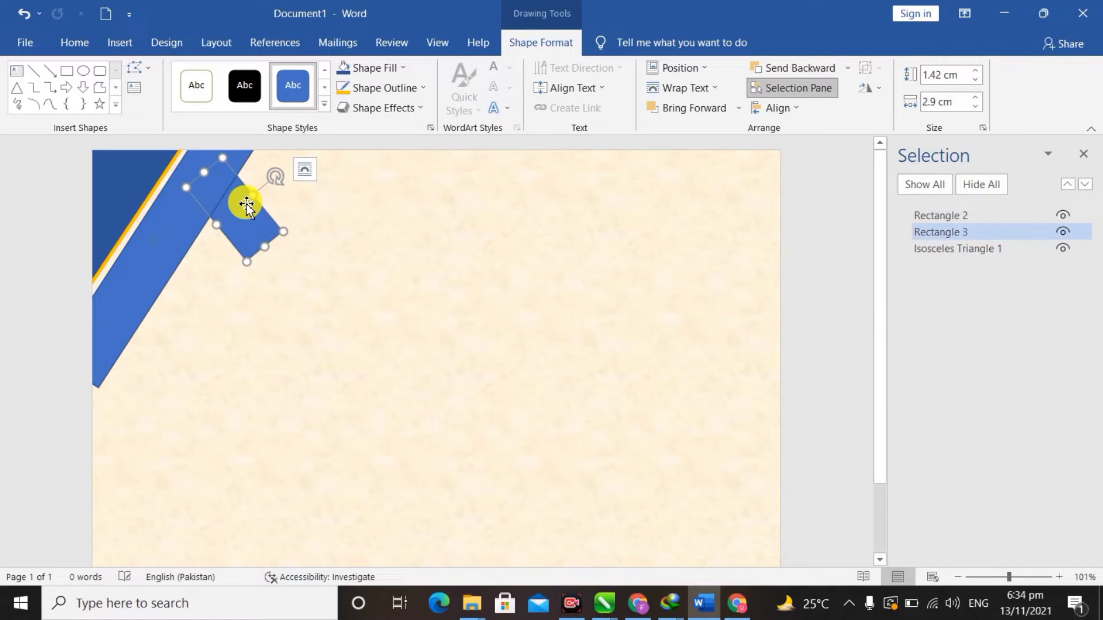
- Copy the long band and resize the copy to 6.07 cm, placed parallel beyond the connector
click(181, 243)
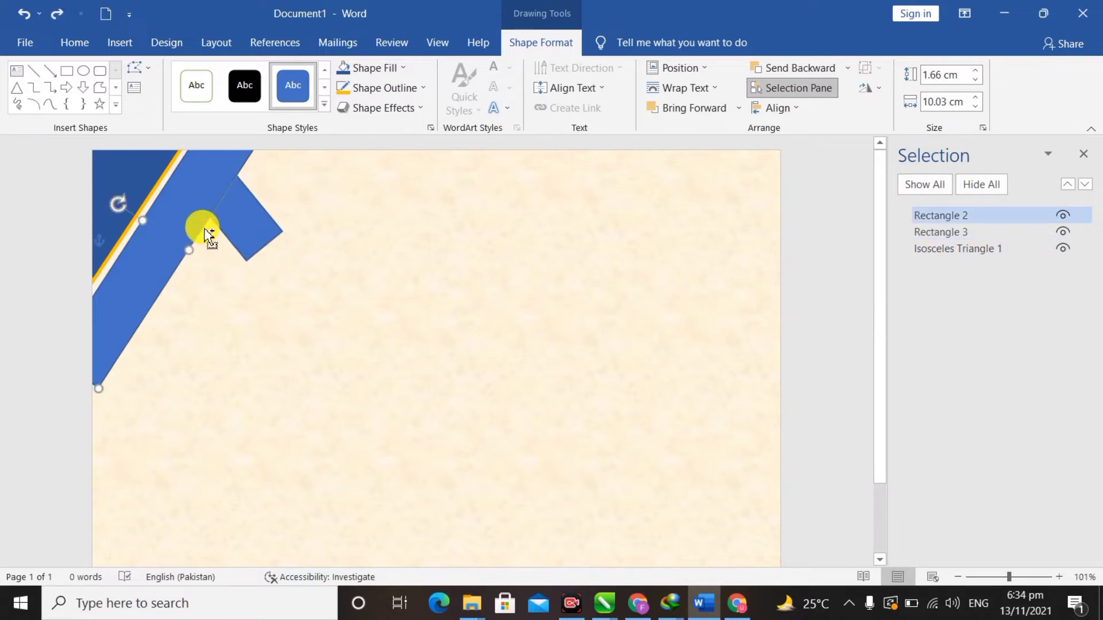
drag(206, 230, 288, 284)
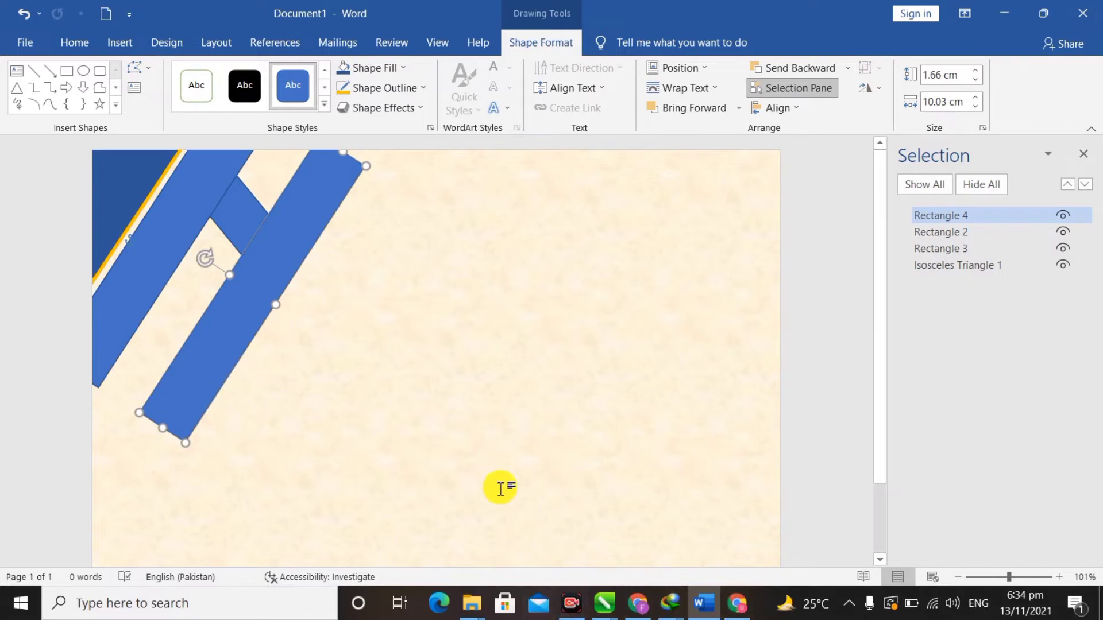
drag(166, 432, 229, 321)
drag(276, 226, 301, 183)
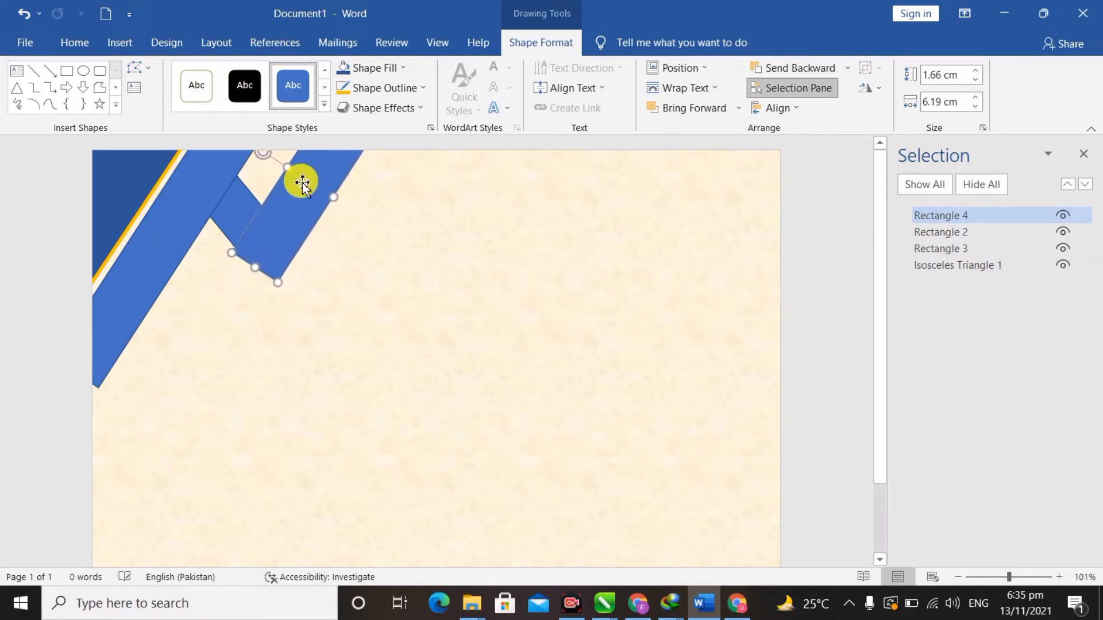
key(Escape)
click(287, 251)
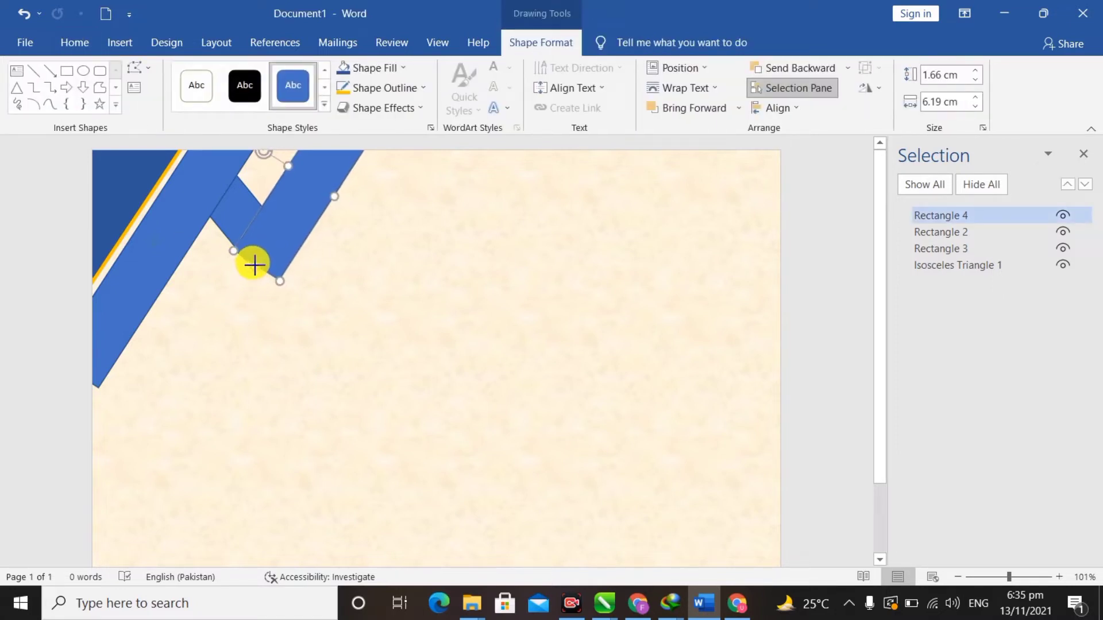
drag(255, 263, 280, 226)
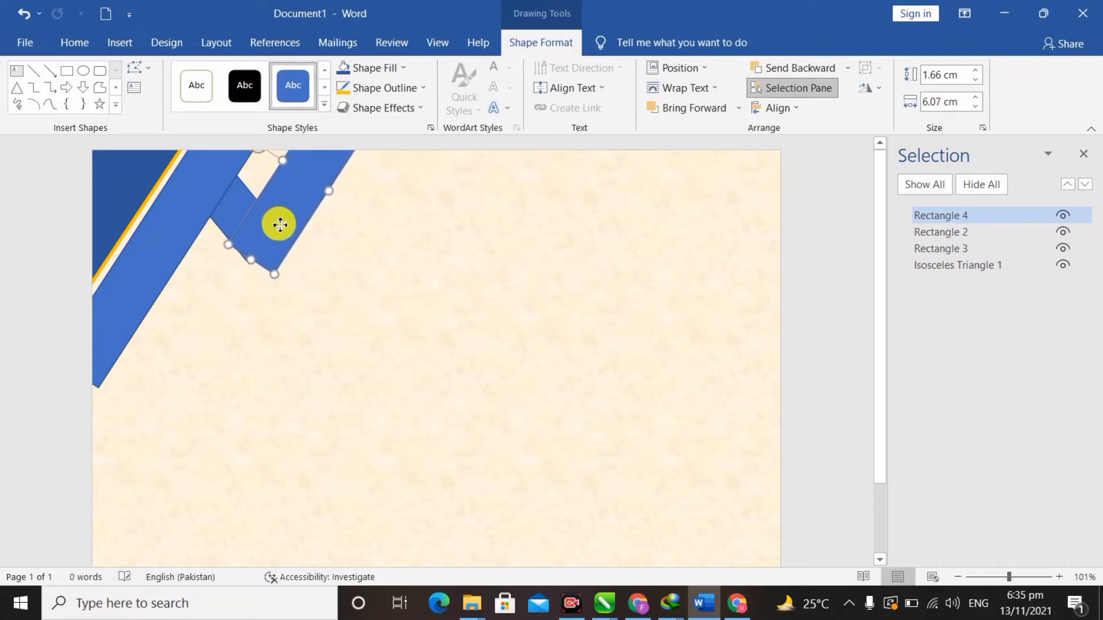
click(273, 287)
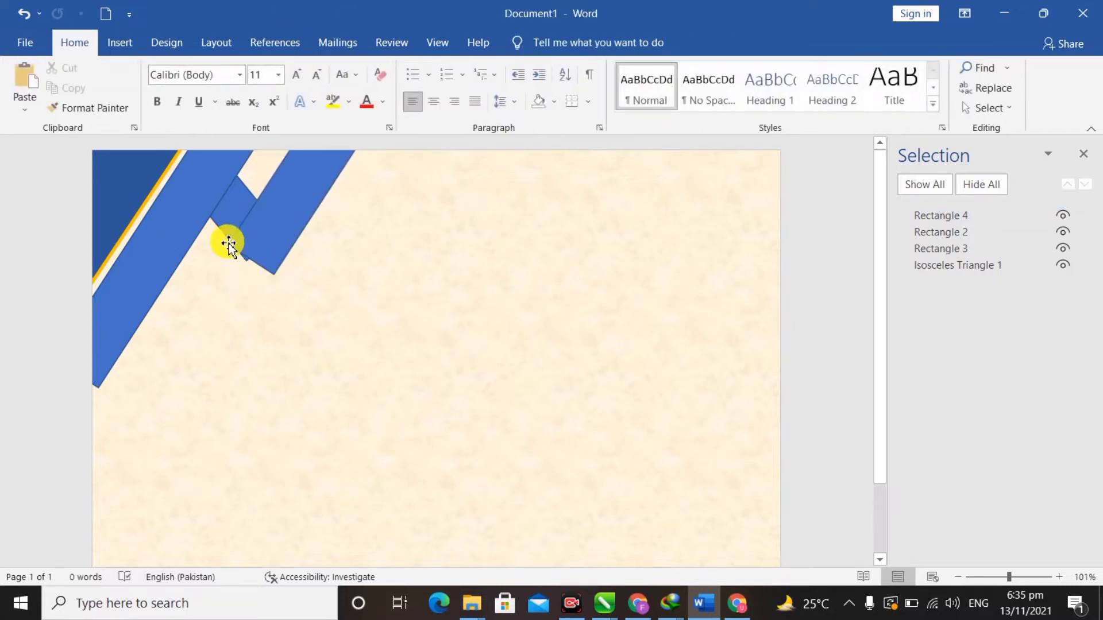
- Use Edit Points to pull the copied band's lower end into a pointed tip, 1.7 by 6.54 cm
click(281, 242)
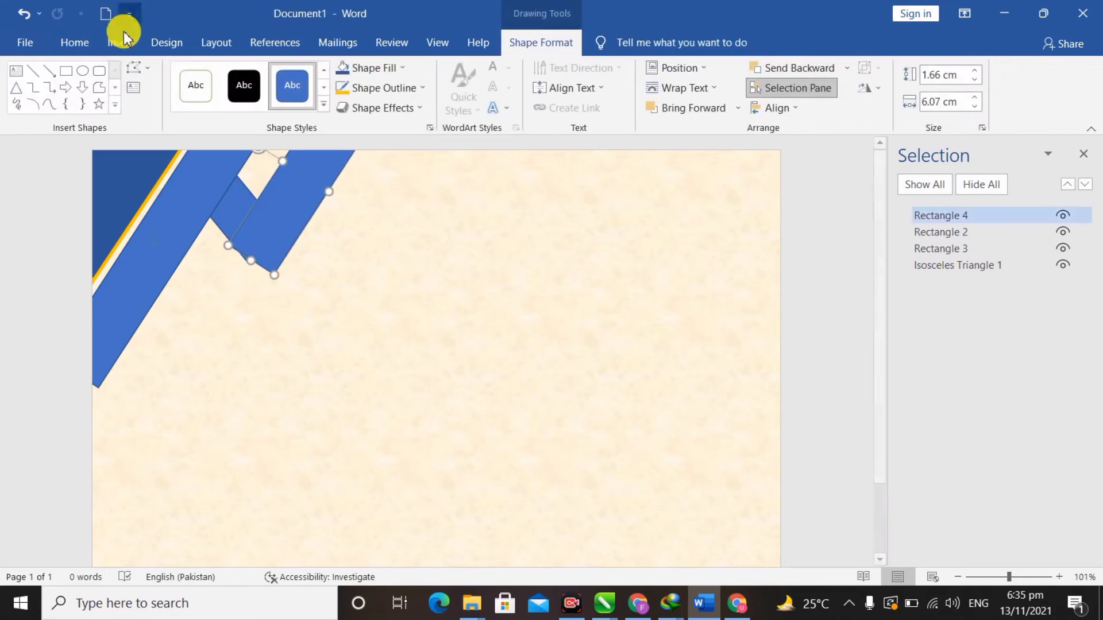
click(147, 74)
click(173, 111)
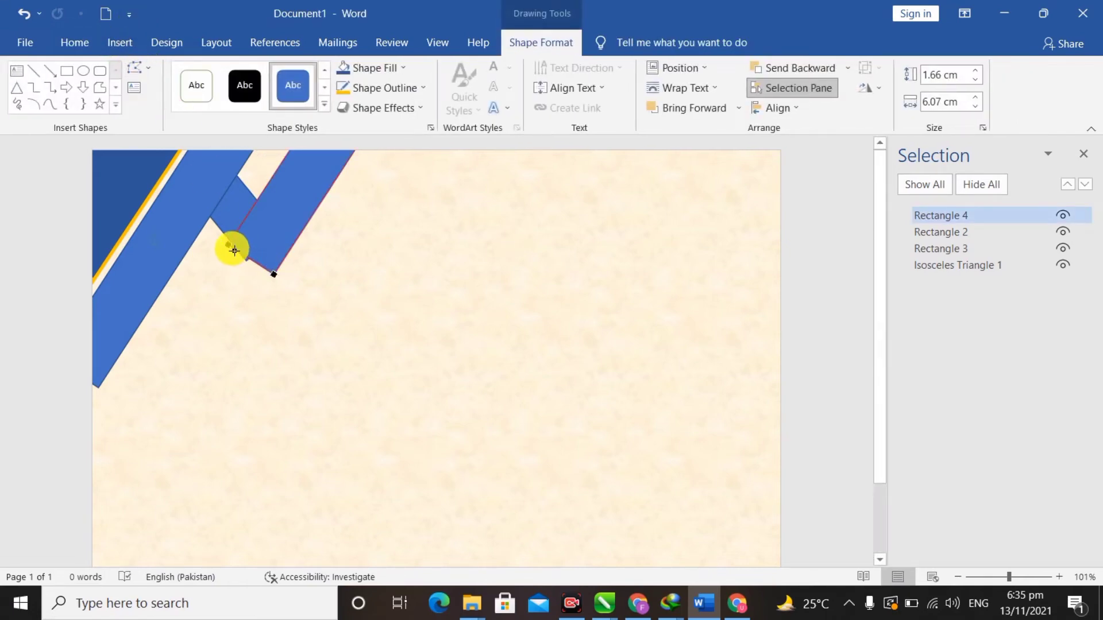
drag(233, 244, 229, 242)
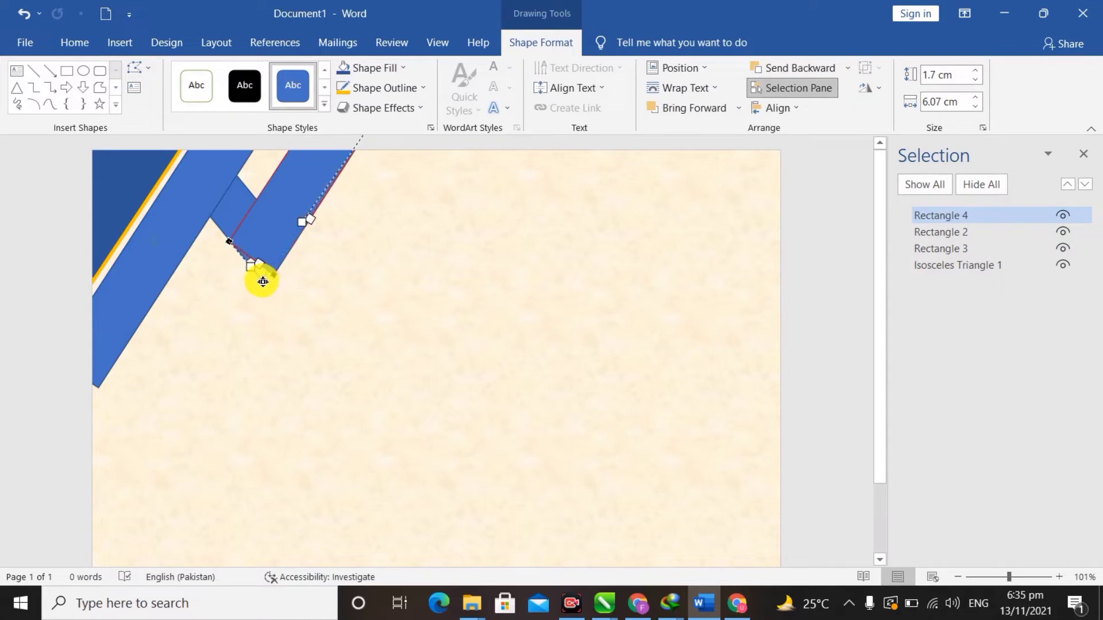
drag(262, 282, 263, 282)
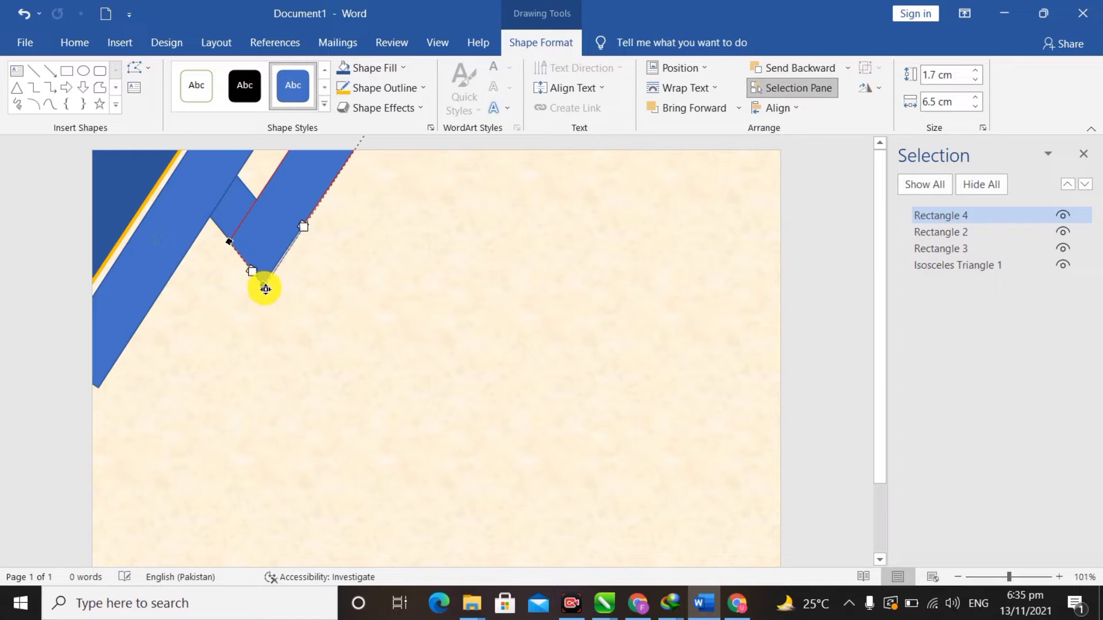
drag(265, 289, 264, 287)
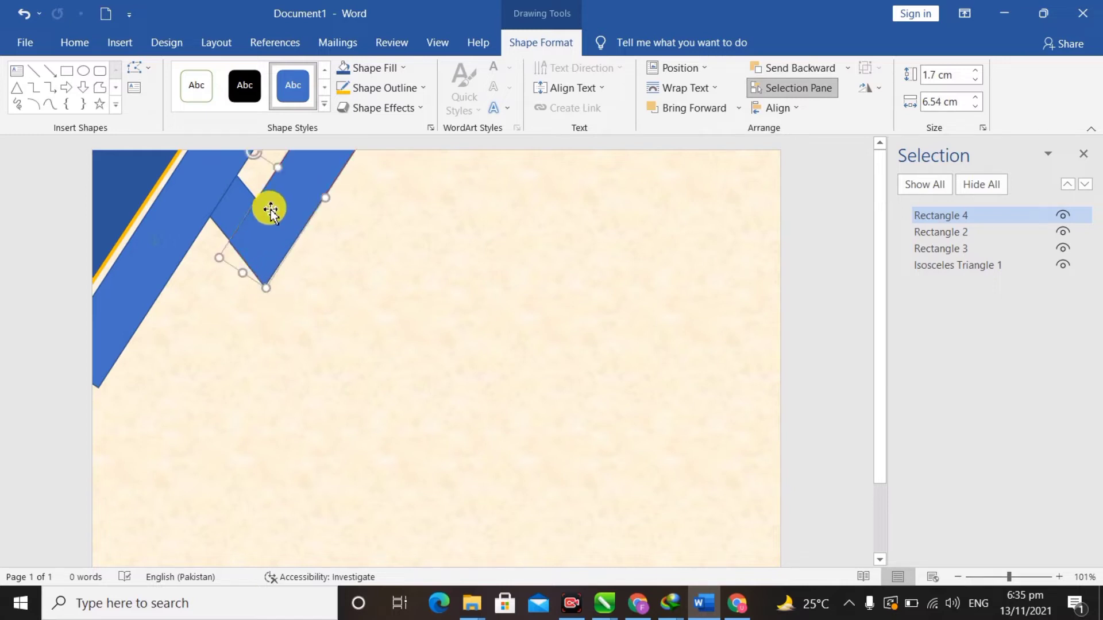
drag(270, 210, 277, 214)
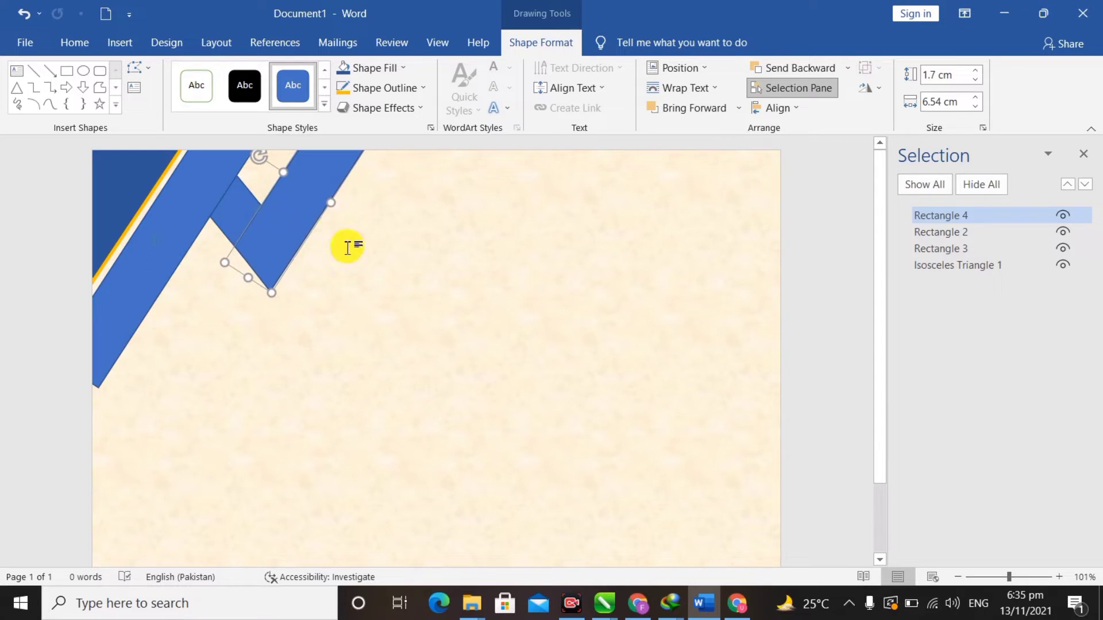
click(420, 279)
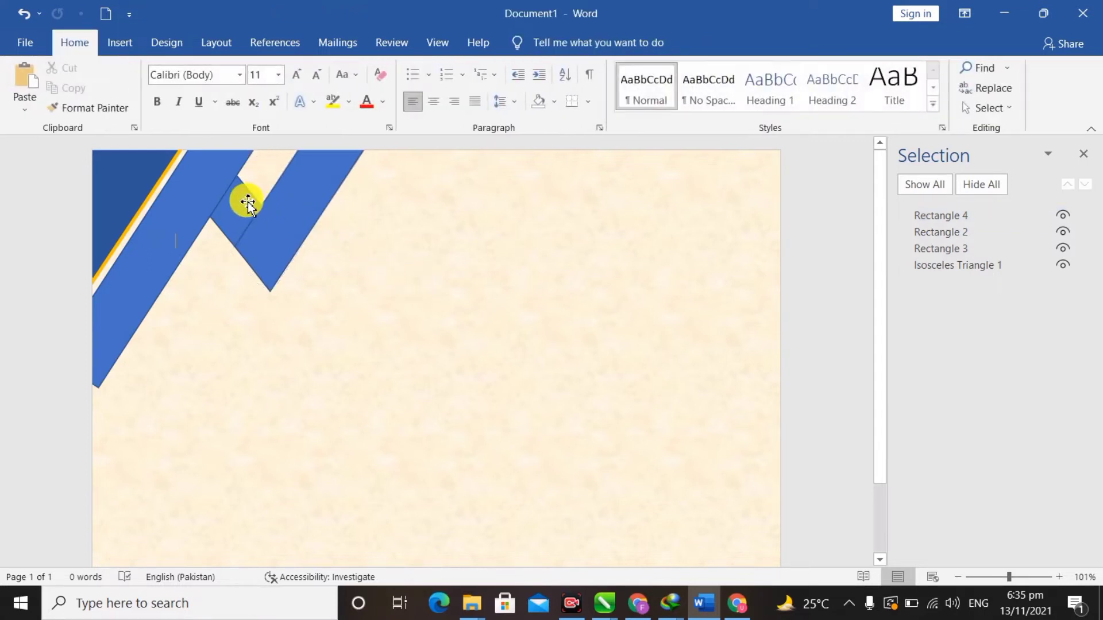
click(313, 207)
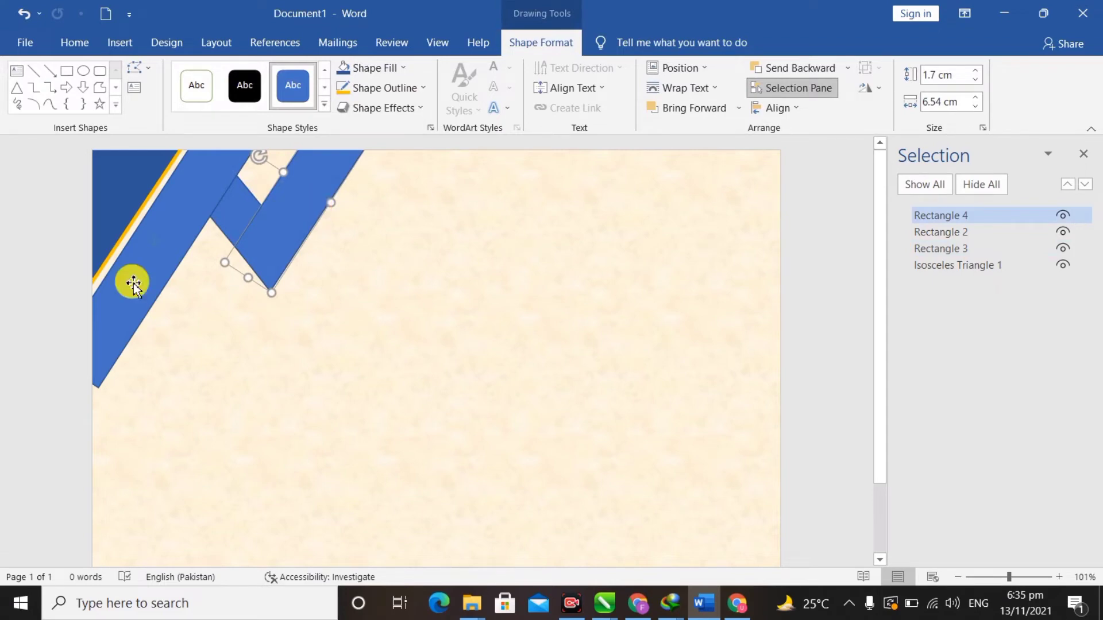
- Fill the long band light blue and remove its outline
click(175, 223)
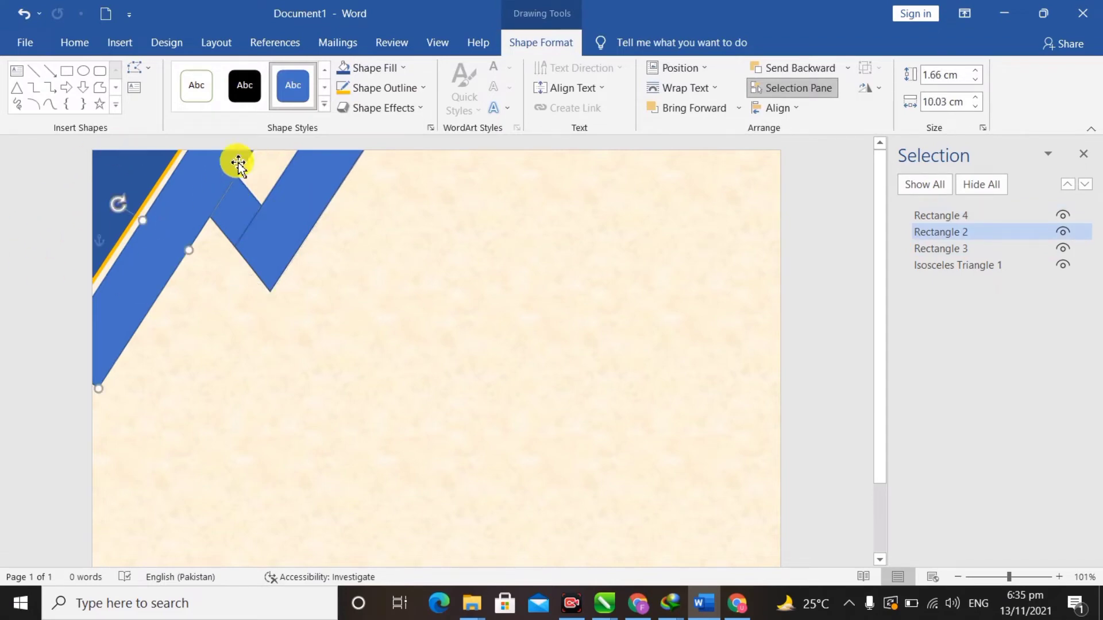
click(394, 69)
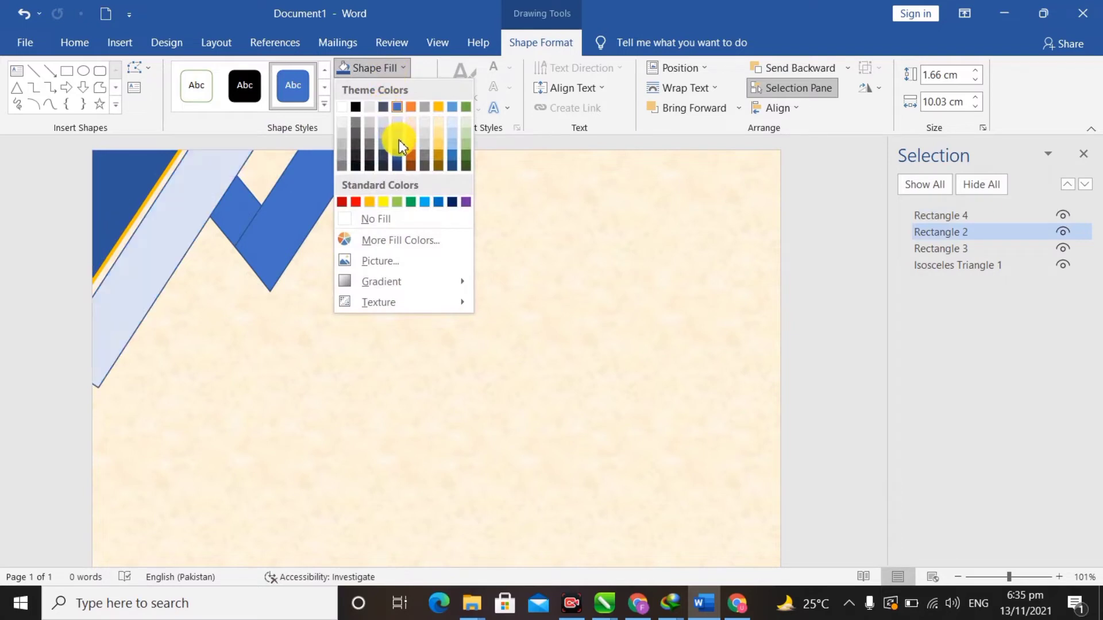
click(426, 204)
click(414, 88)
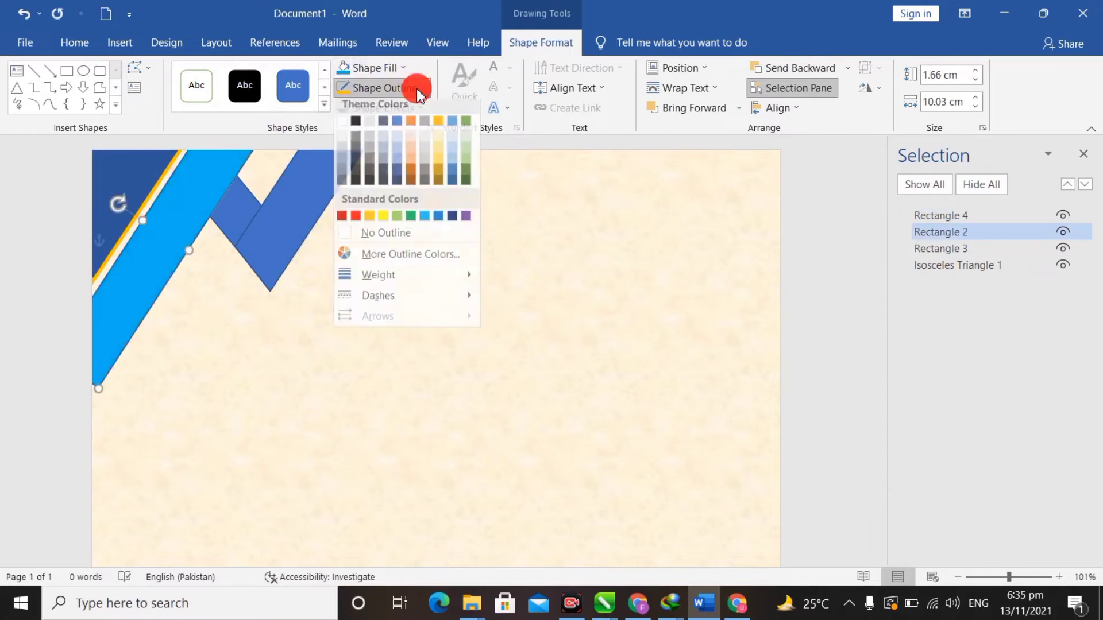
click(402, 243)
- Fill the small connector rectangle, Rectangle 3, a darker blue
click(241, 211)
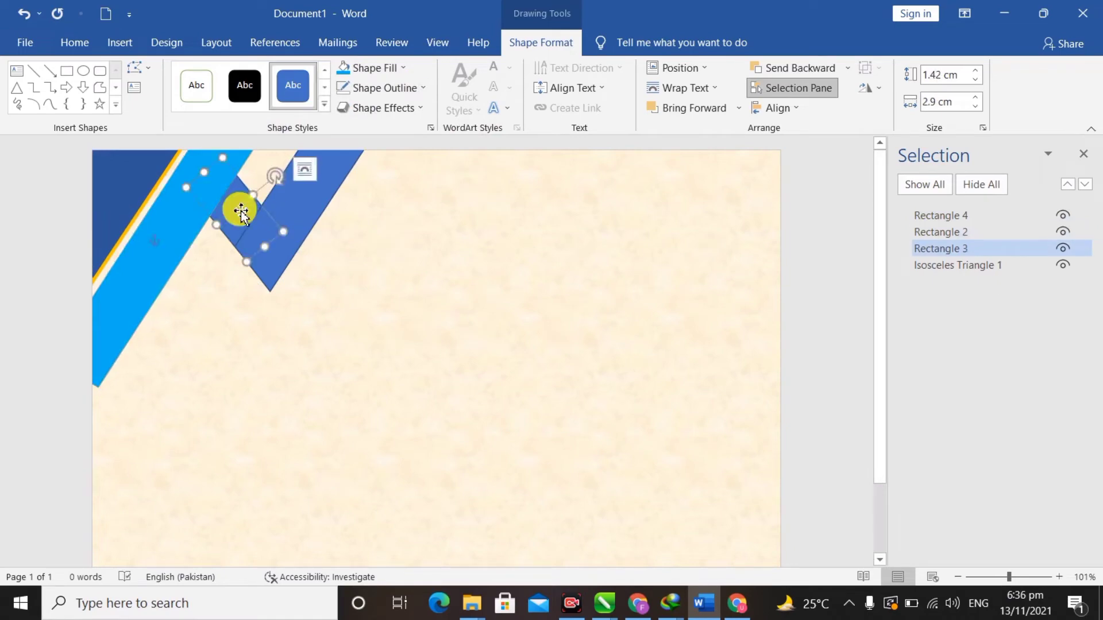
click(396, 69)
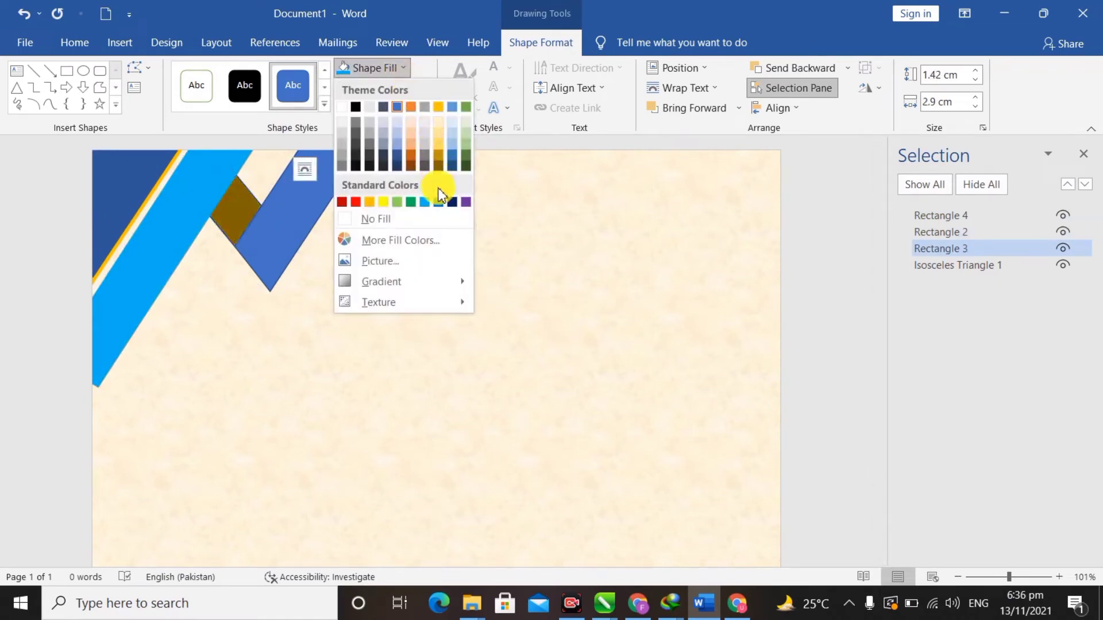
click(457, 166)
- Fill the copied band, Rectangle 4, light blue with no outline
click(316, 208)
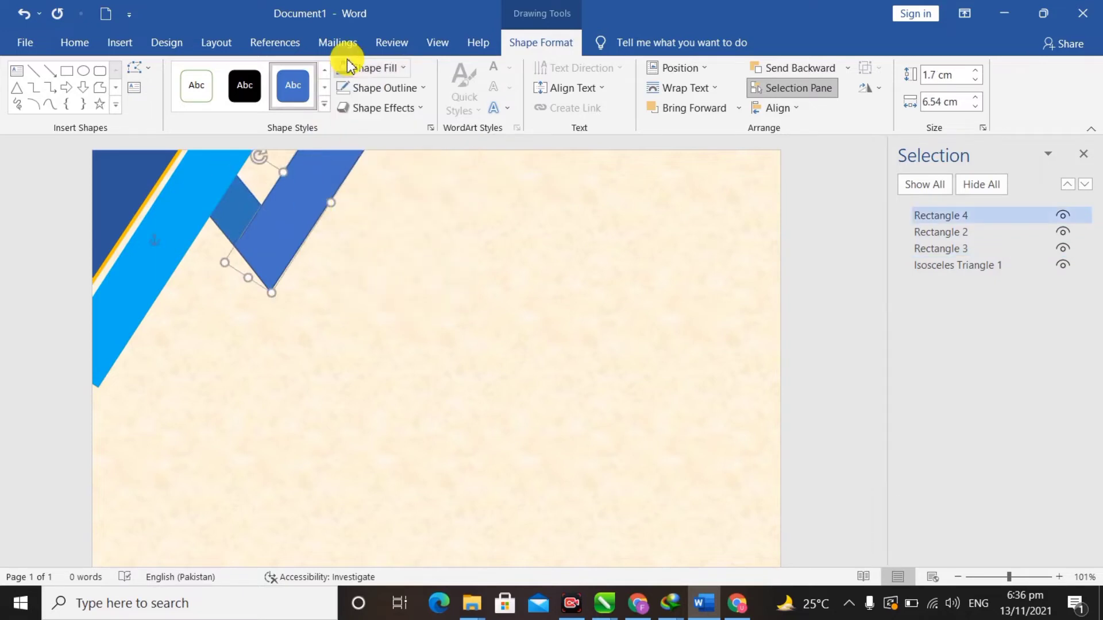
click(400, 67)
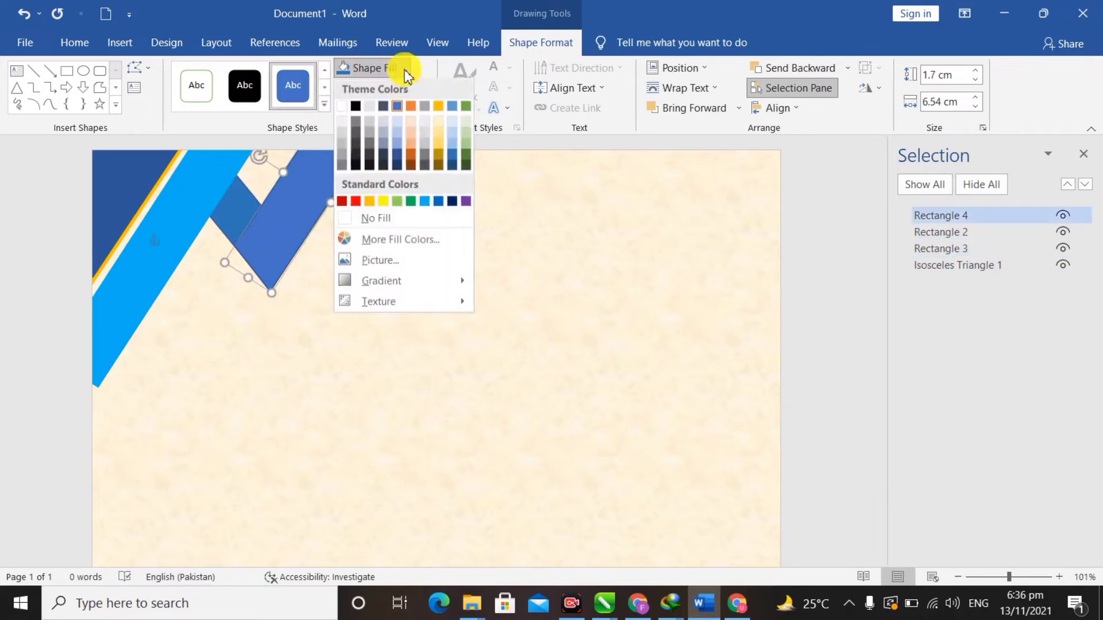
click(426, 202)
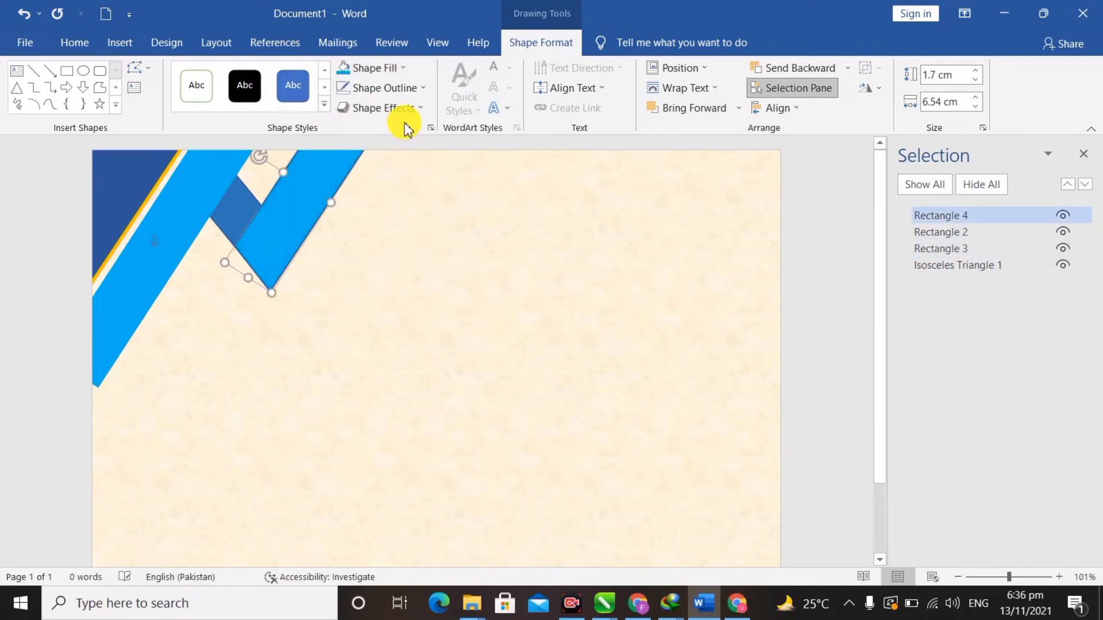
click(415, 89)
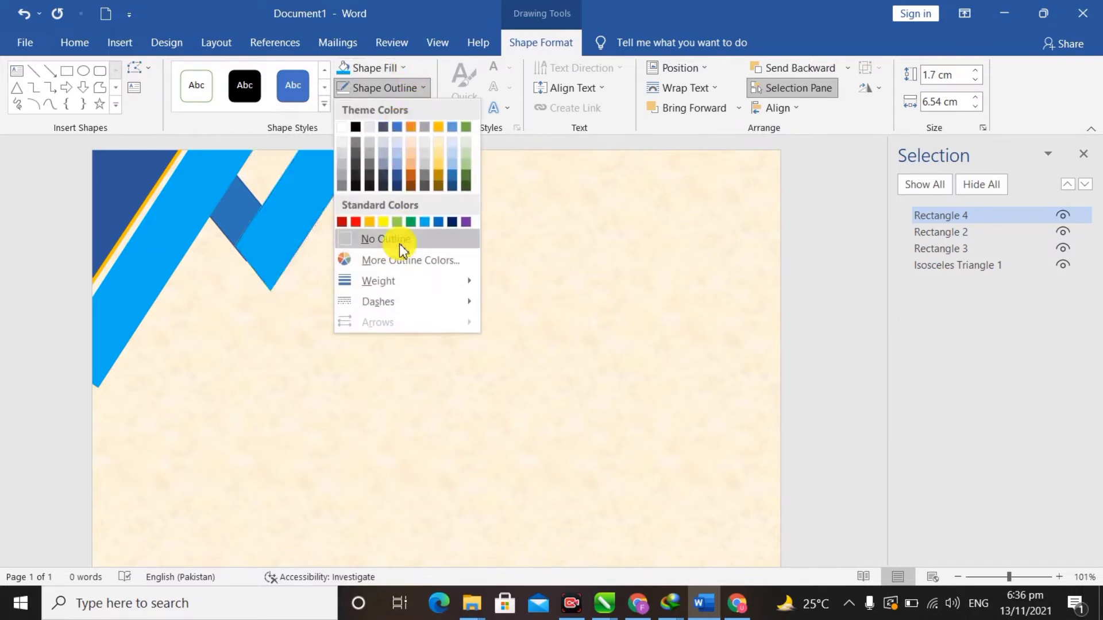
click(399, 244)
- Remove the outline from the small connector rectangle, Rectangle 3
click(246, 204)
click(394, 89)
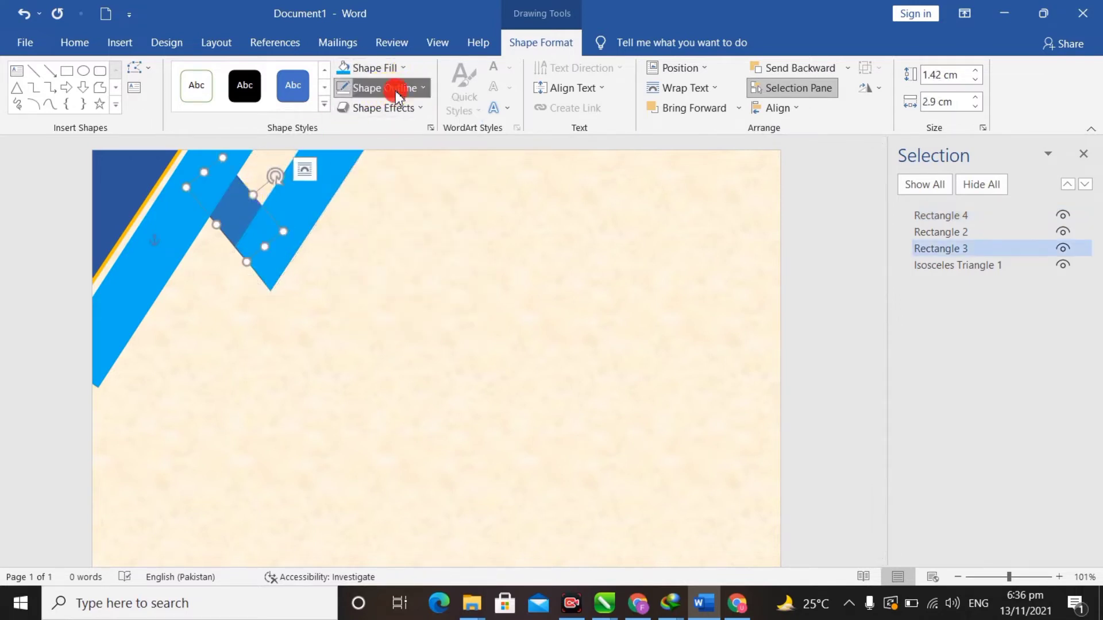
click(405, 240)
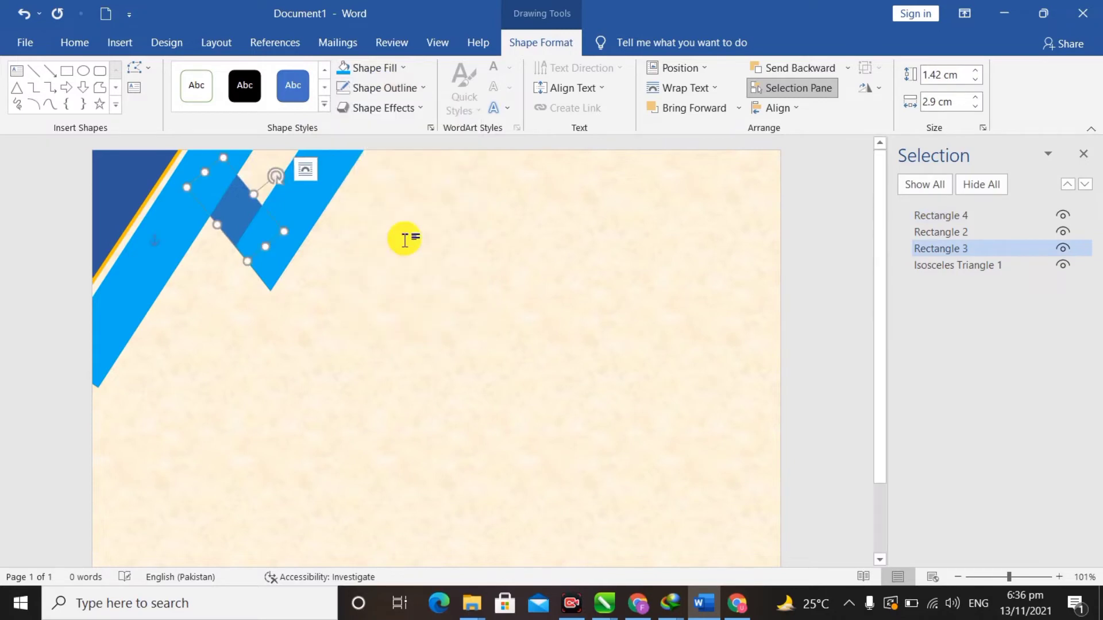
click(403, 237)
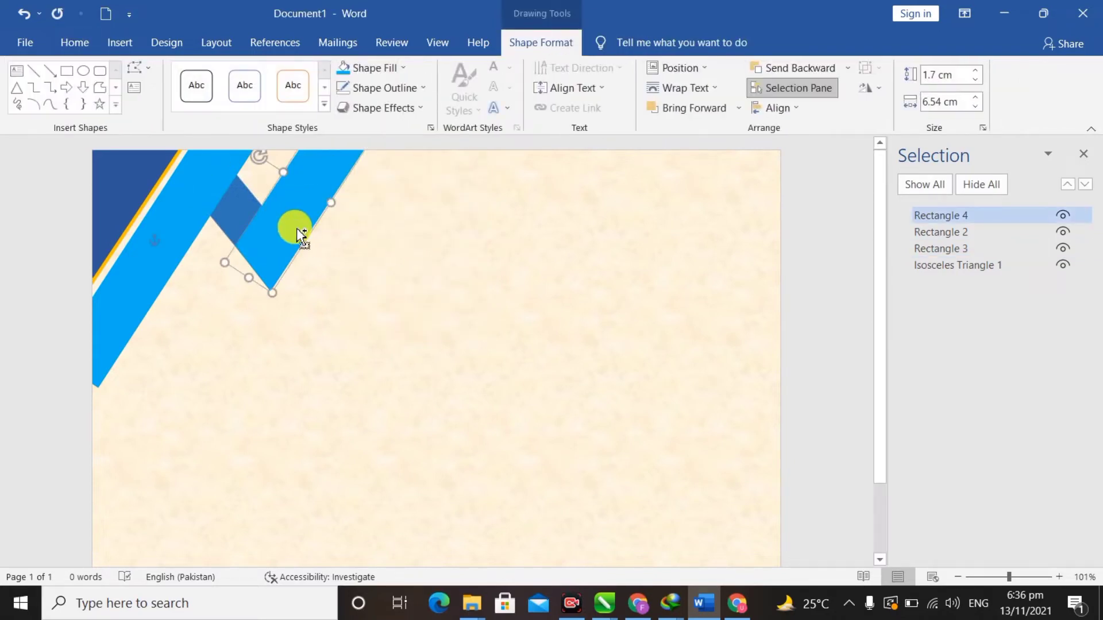
scroll(296, 229, down, 2)
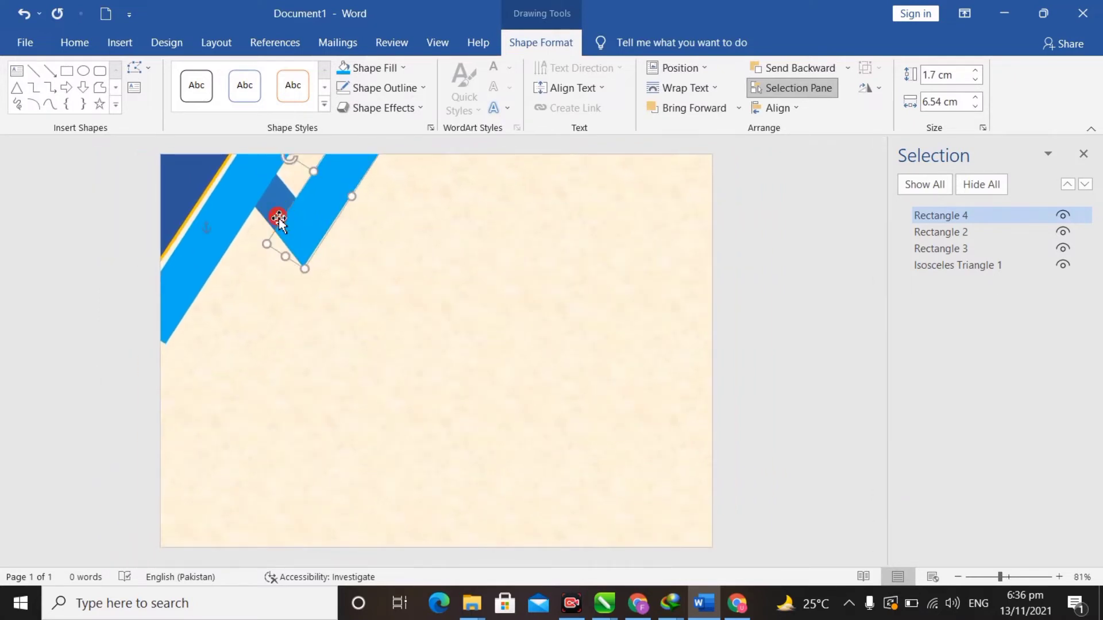
- Select the dark corner triangle, both light blue bands and the dark connector, and group them
click(278, 218)
click(380, 274)
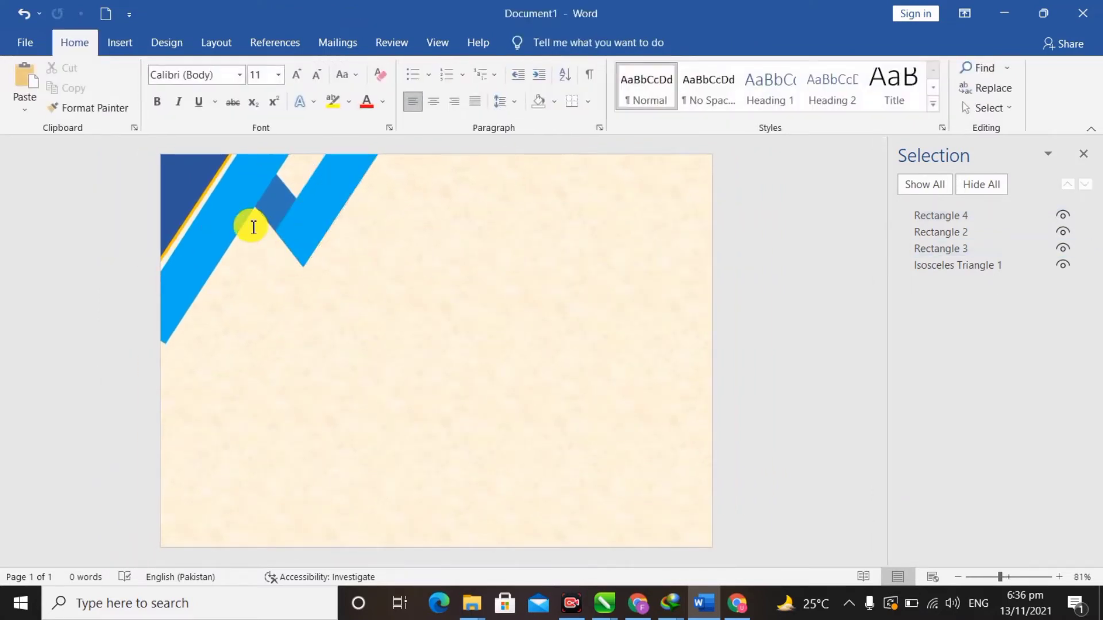
click(187, 192)
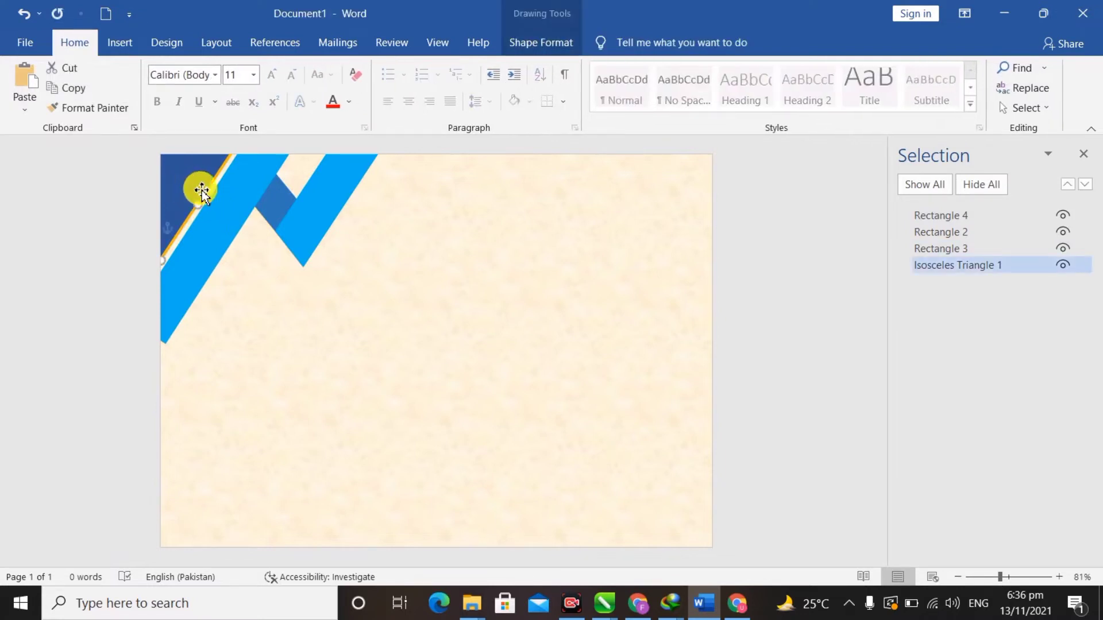
shift+click(239, 192)
shift+click(275, 202)
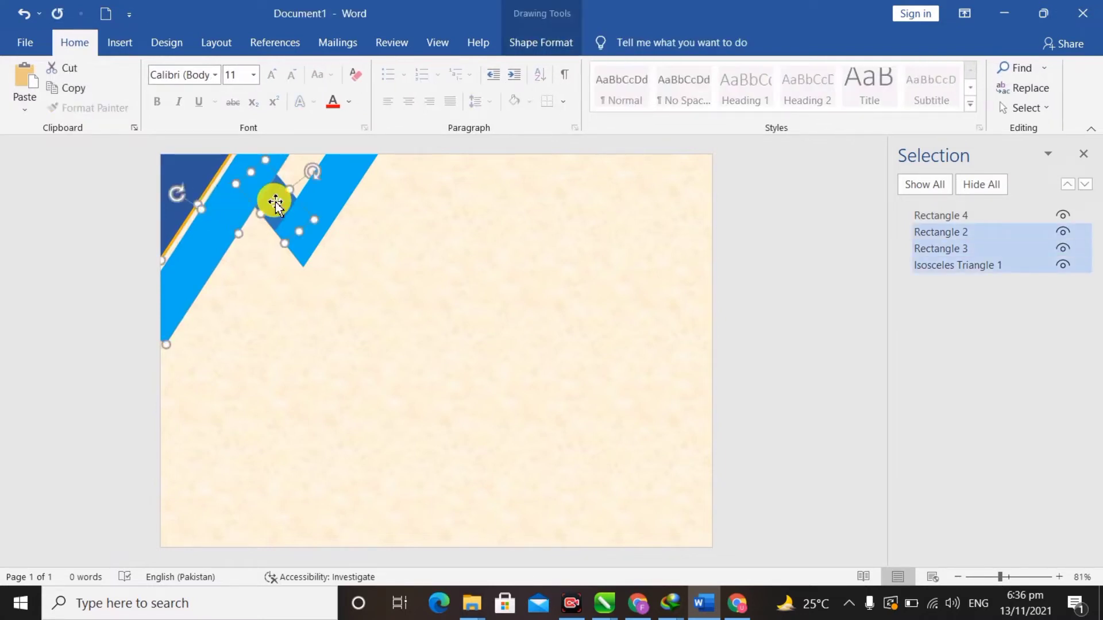
shift+click(347, 188)
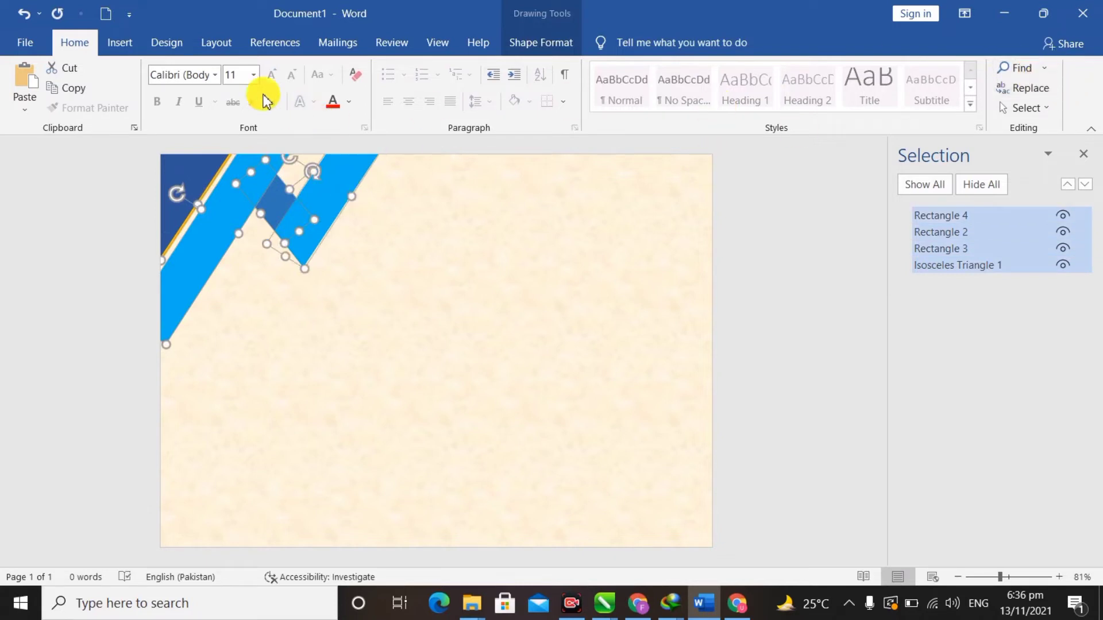
click(219, 40)
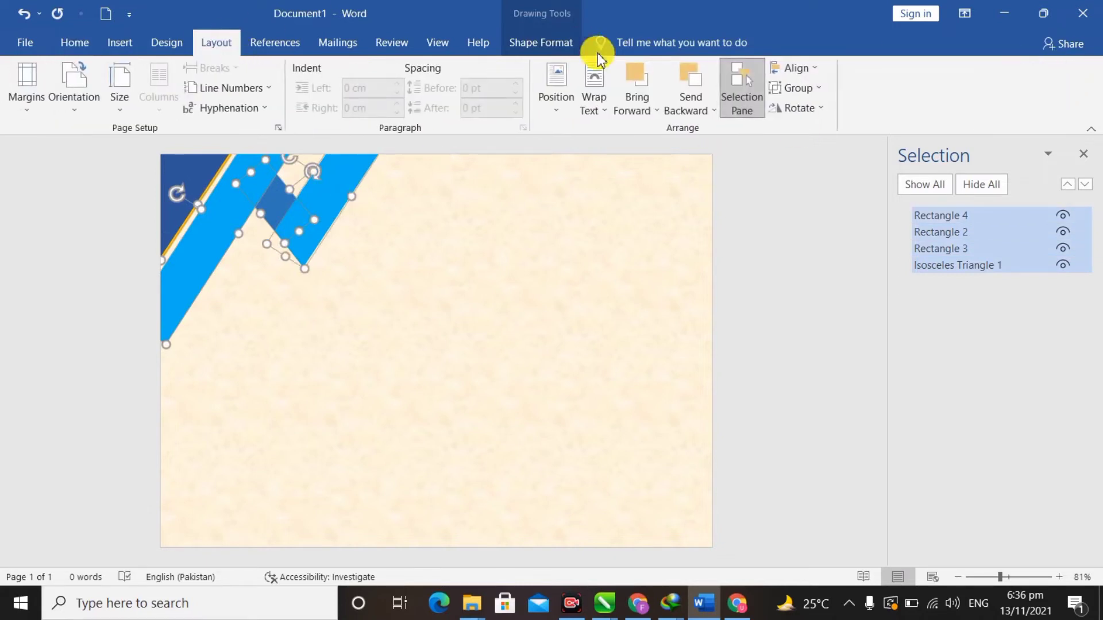
click(810, 95)
click(815, 109)
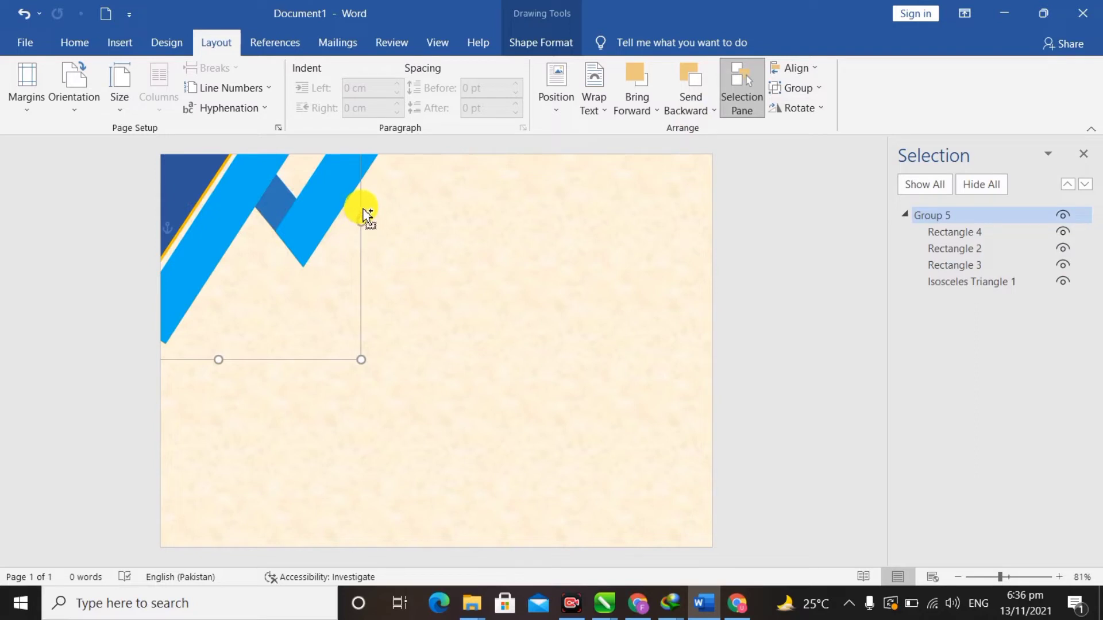
- Copy the corner group, rotate the copy a quarter turn, and place it bottom-right
drag(368, 215, 596, 368)
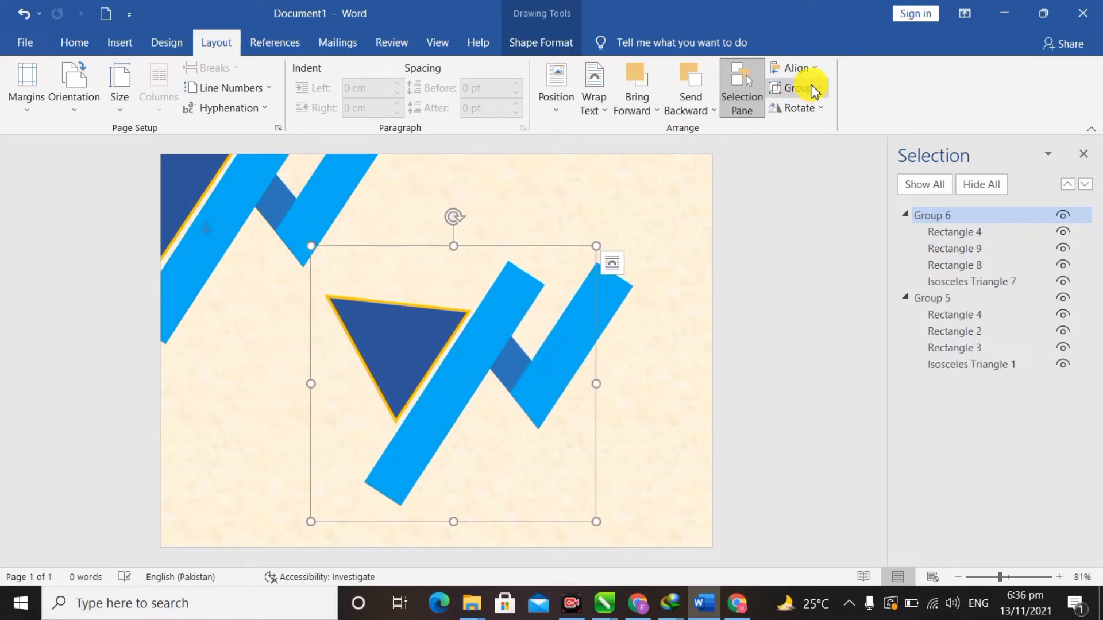
click(823, 109)
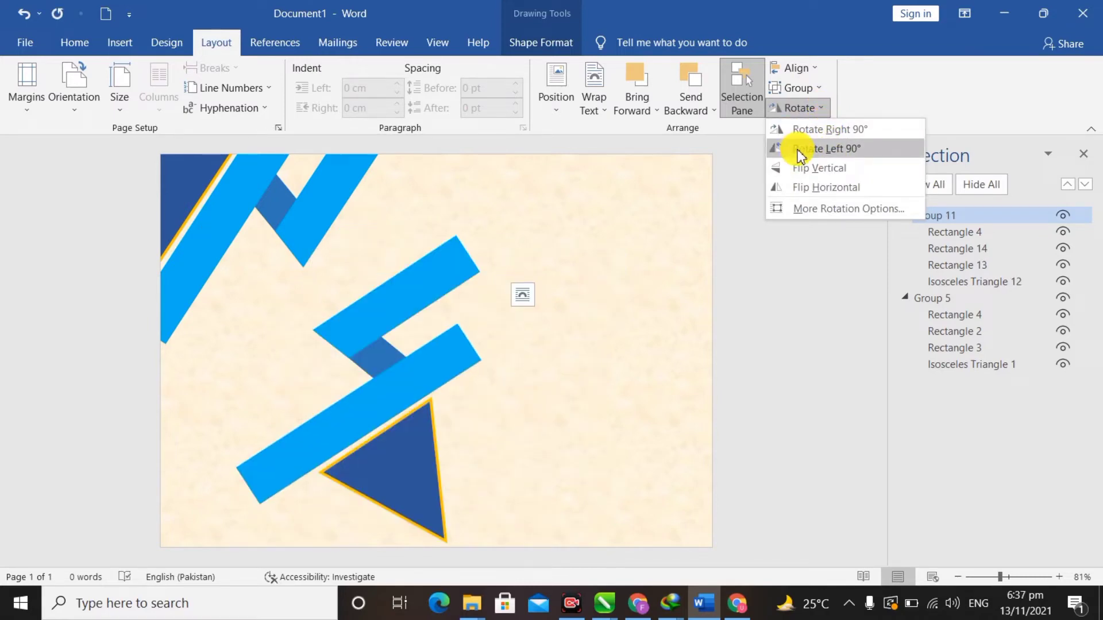
click(807, 151)
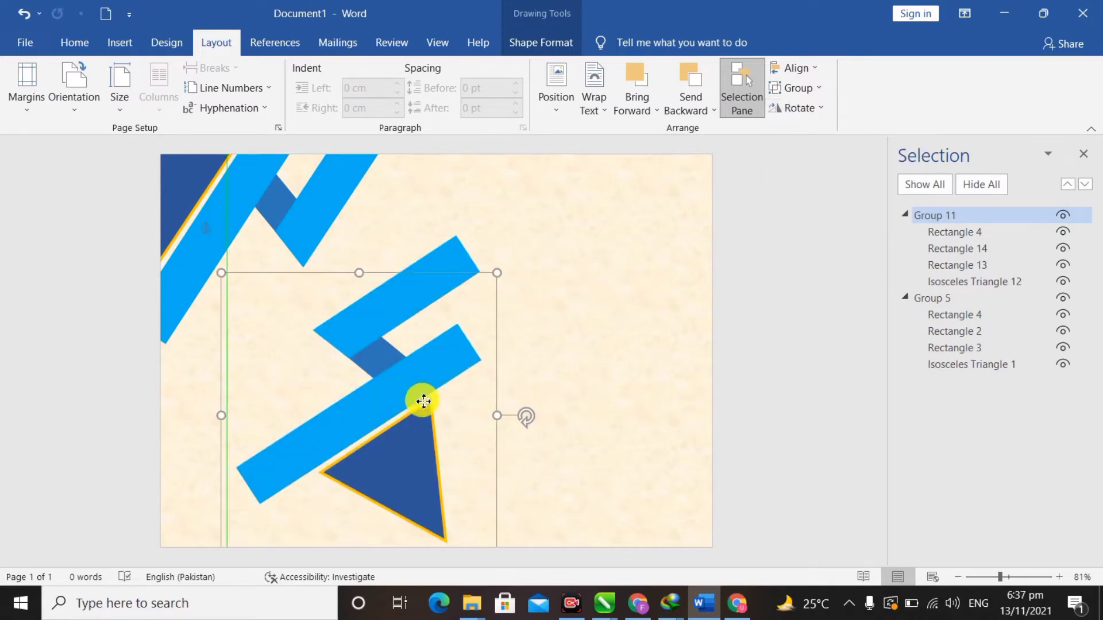
drag(421, 401, 695, 488)
click(792, 460)
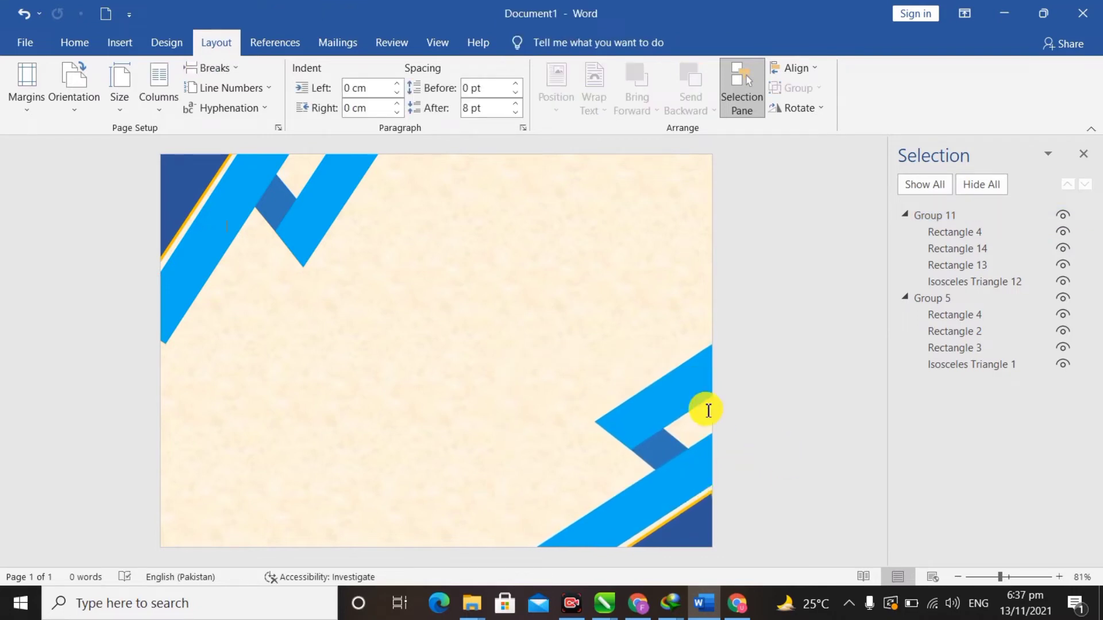
- Insert the certificate award image from the Buraq folder on the Desktop
click(118, 43)
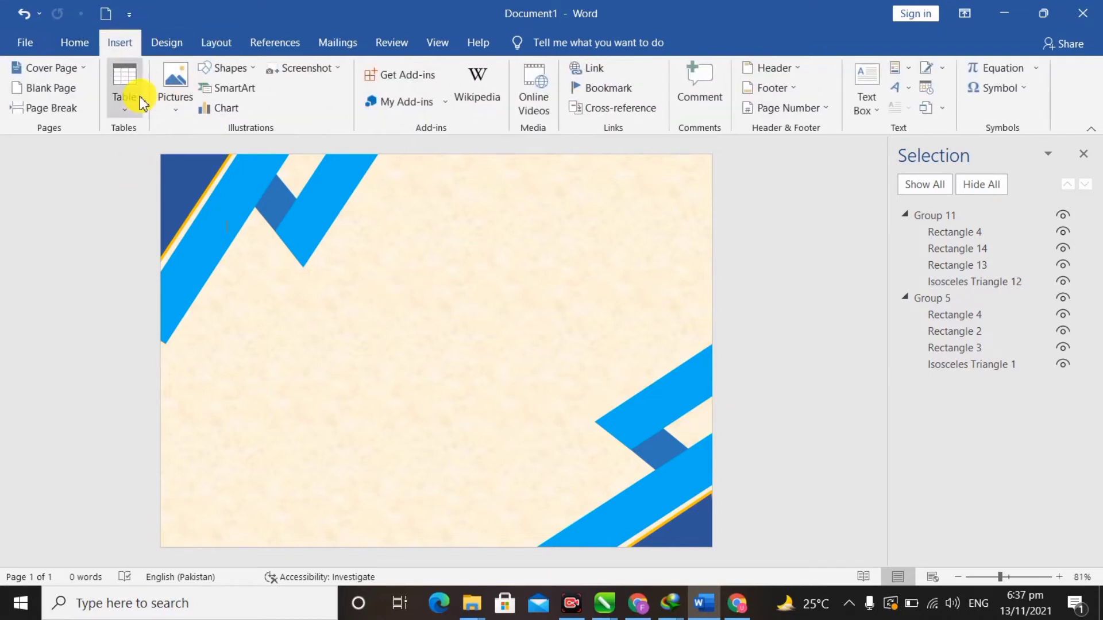
click(173, 94)
click(217, 152)
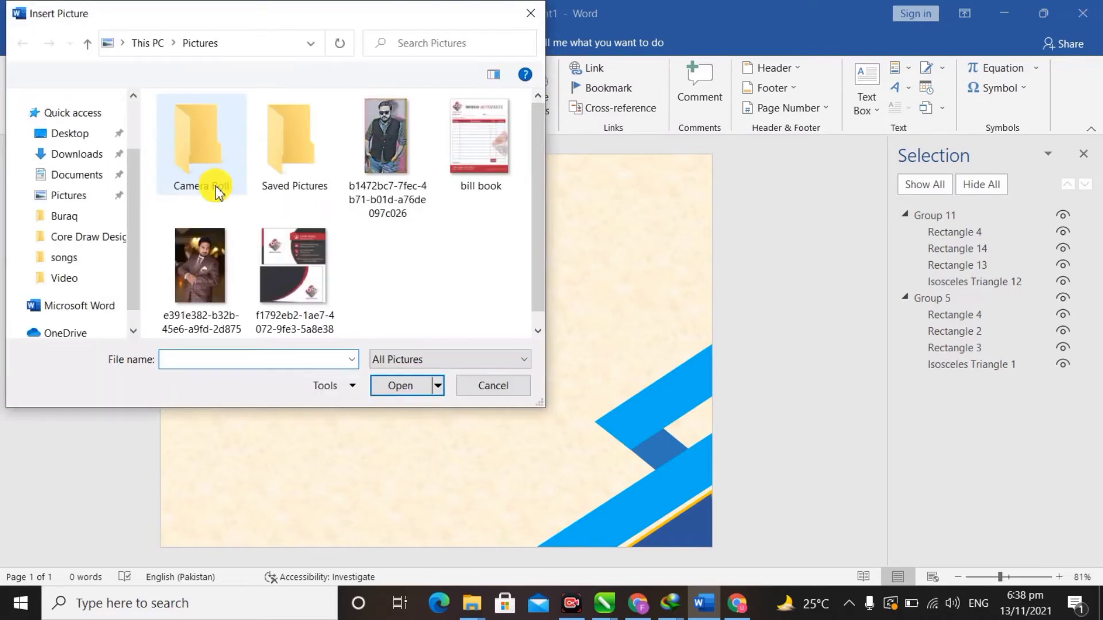
scroll(99, 200, down, 5)
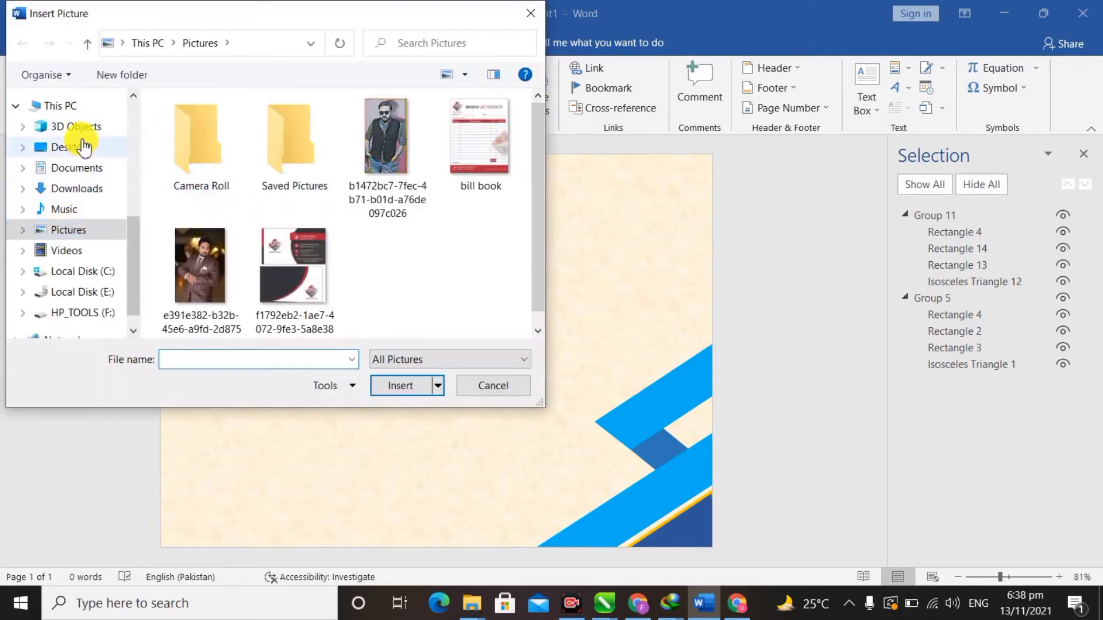
click(83, 147)
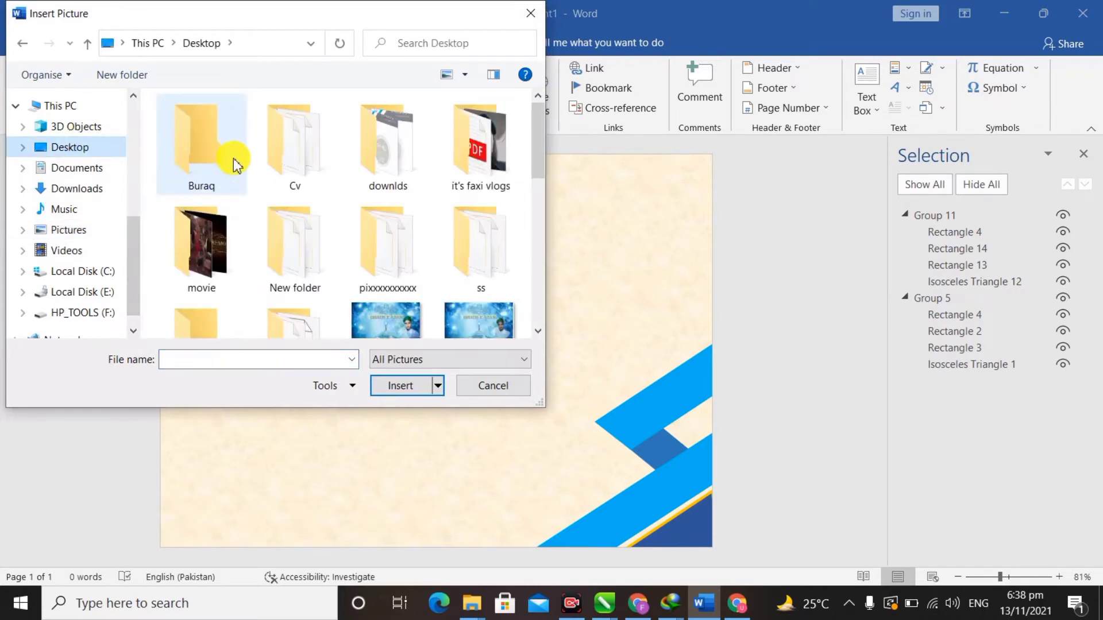
double_click(236, 165)
click(511, 293)
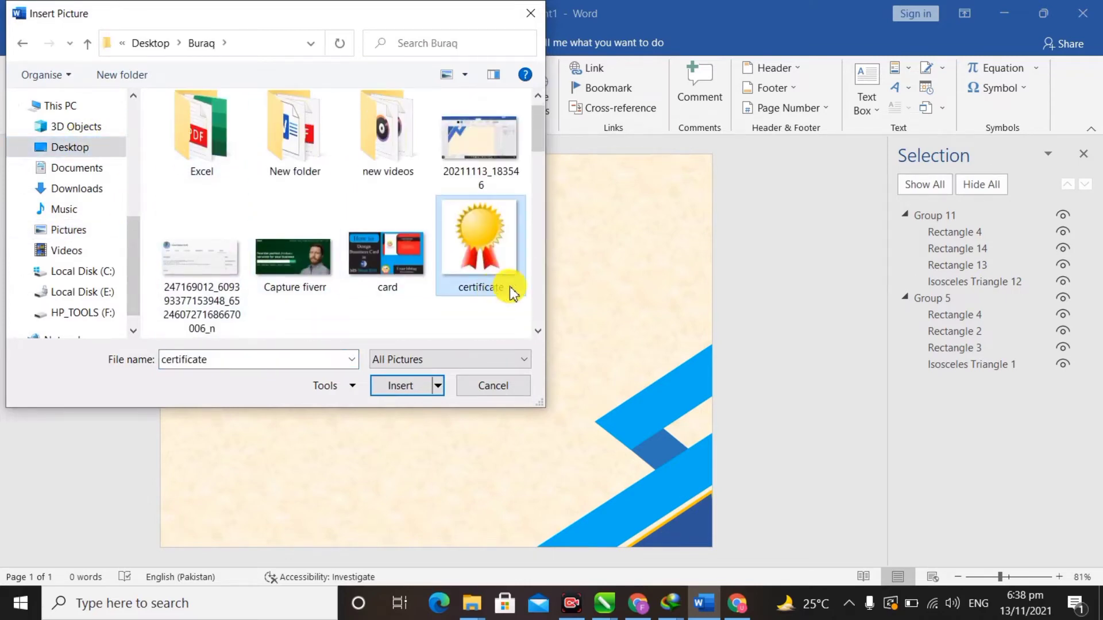
double_click(474, 247)
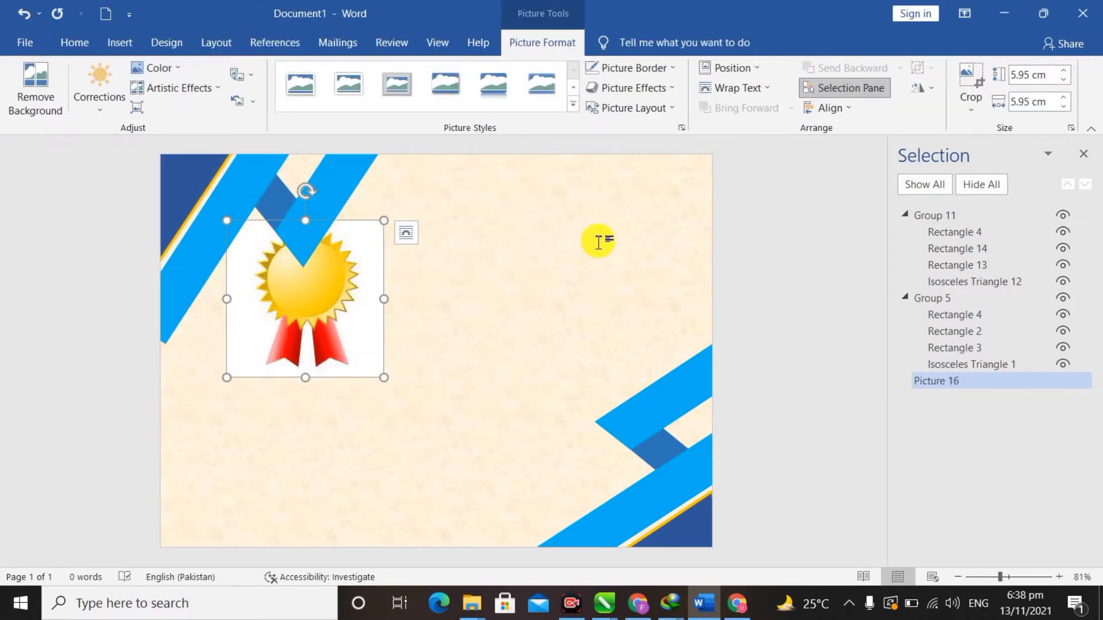
- Set the award picture in front of text and move it to the top-right corner
click(754, 89)
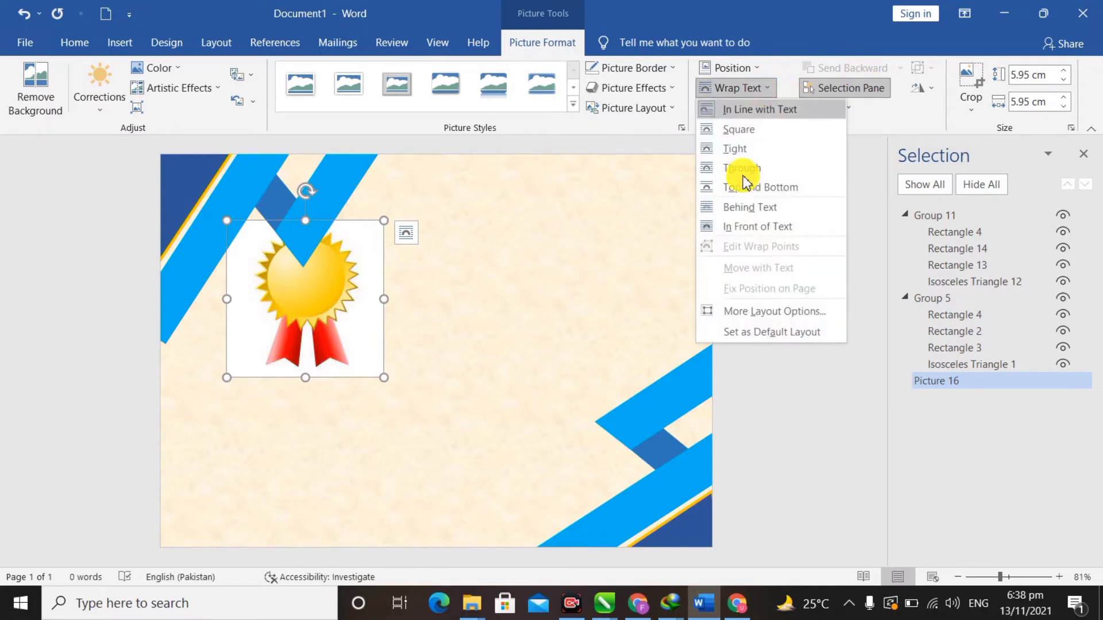
click(789, 233)
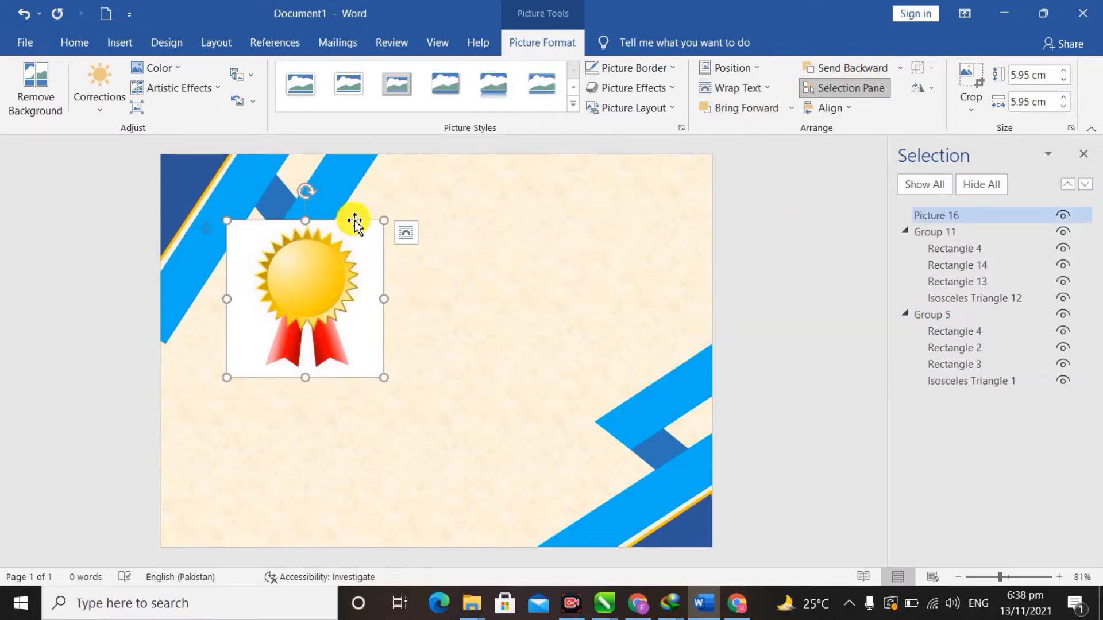
drag(355, 221, 671, 165)
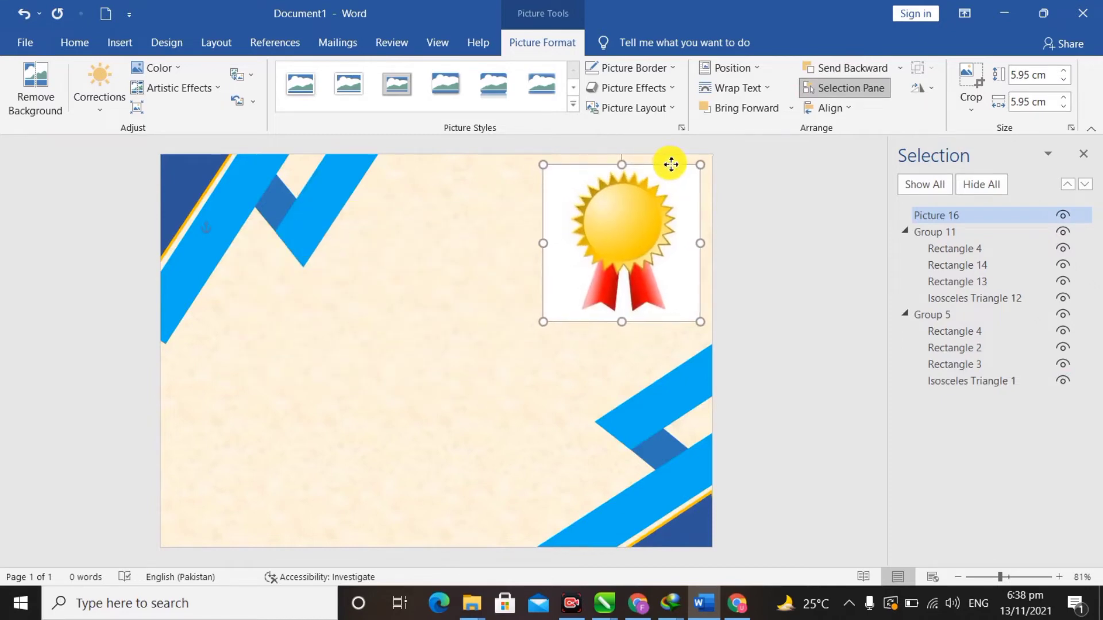
- Crop the award picture to a rectangle shape
click(970, 112)
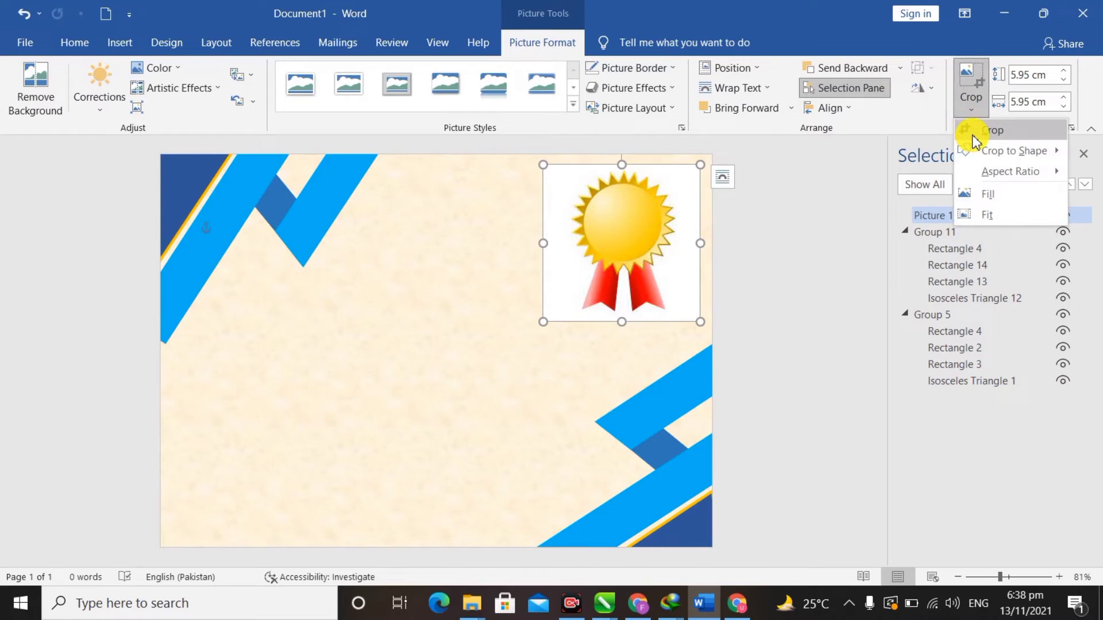
mouse_move(970, 149)
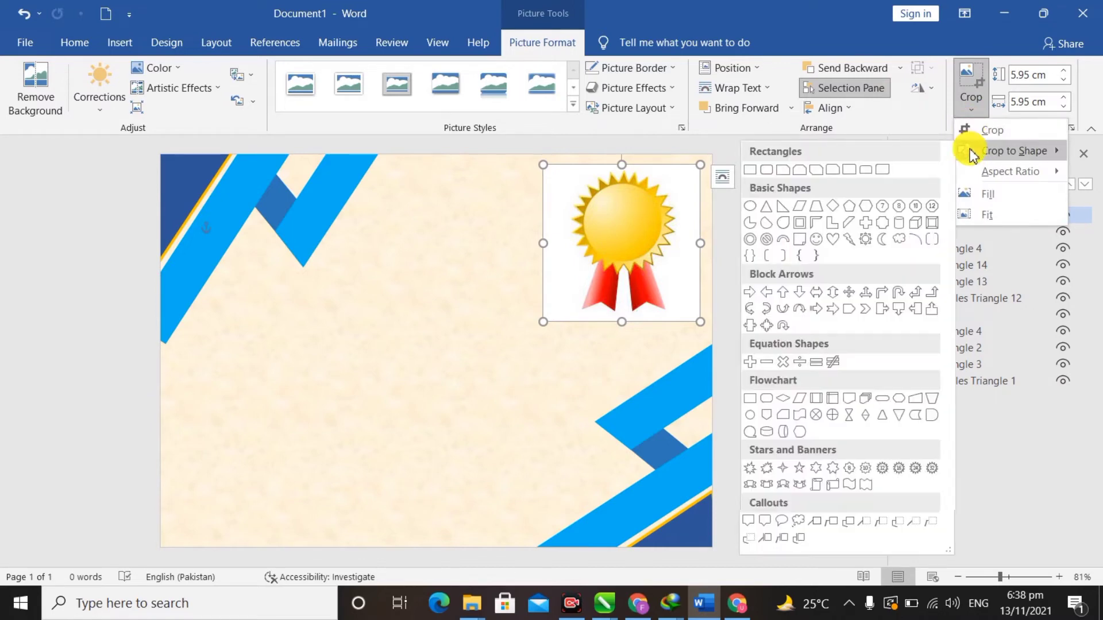
click(750, 170)
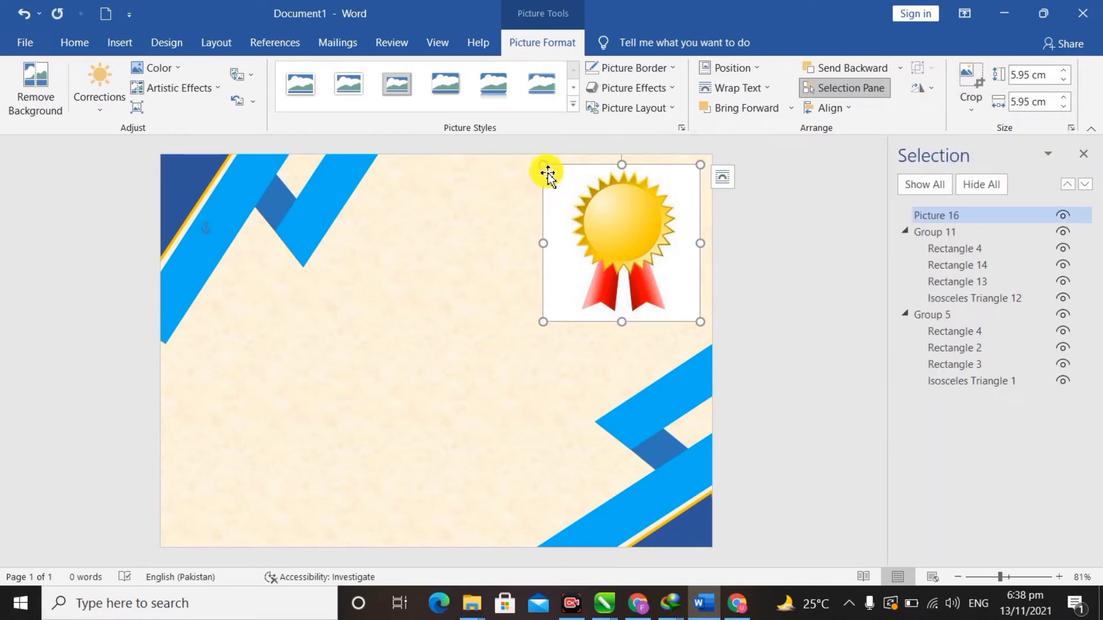
- Shrink the award picture slightly and nudge it snugly into the top-right corner
drag(543, 165, 567, 175)
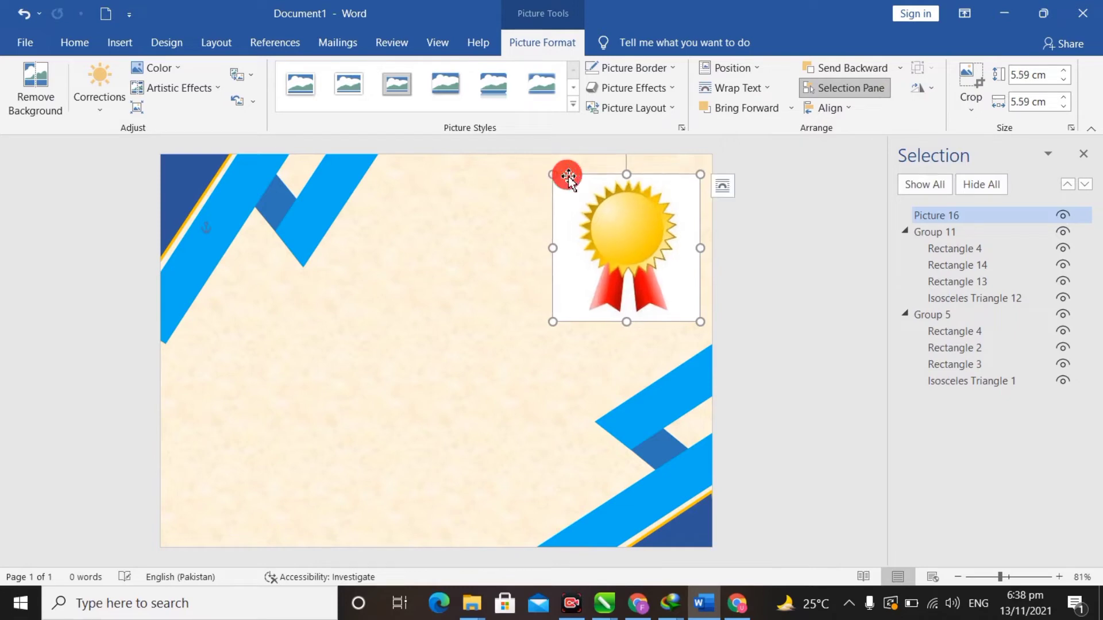
drag(645, 256, 648, 246)
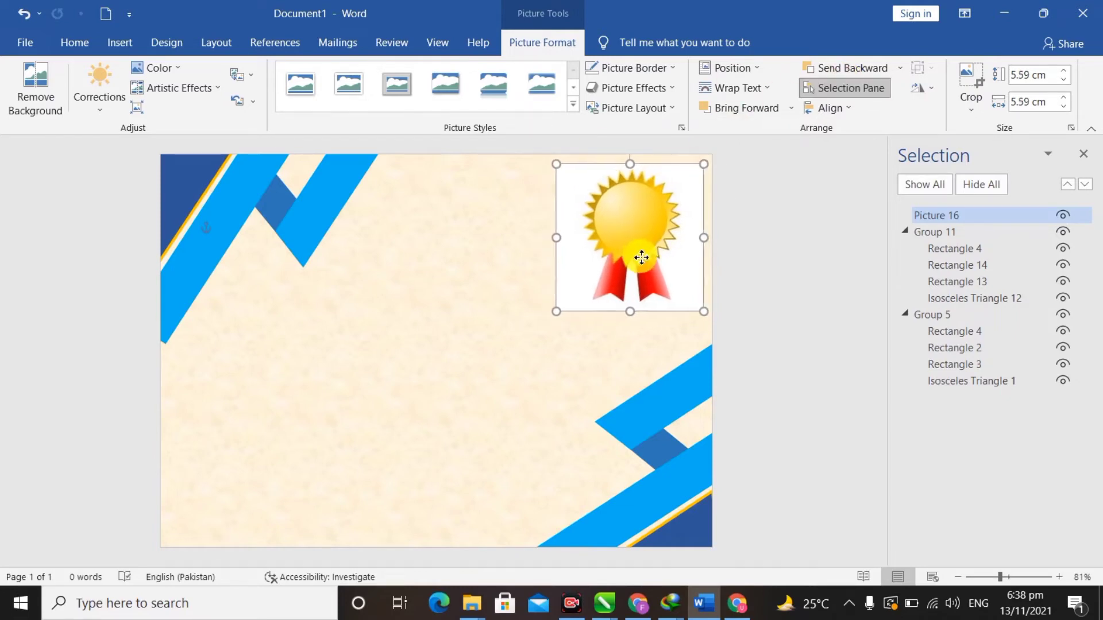
click(543, 401)
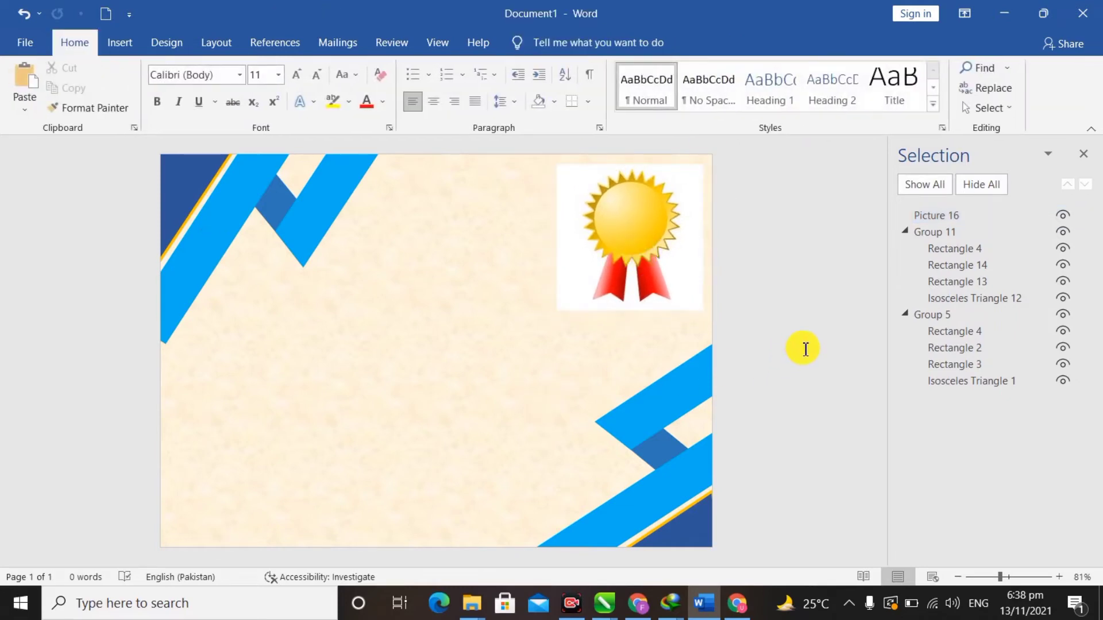
click(639, 244)
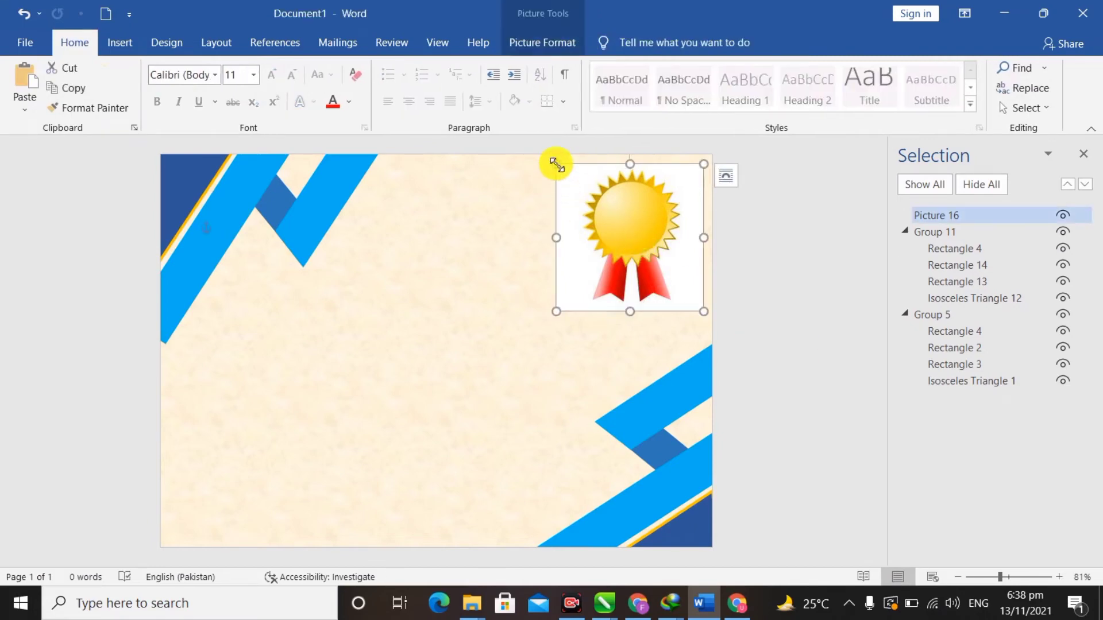
drag(560, 166, 570, 172)
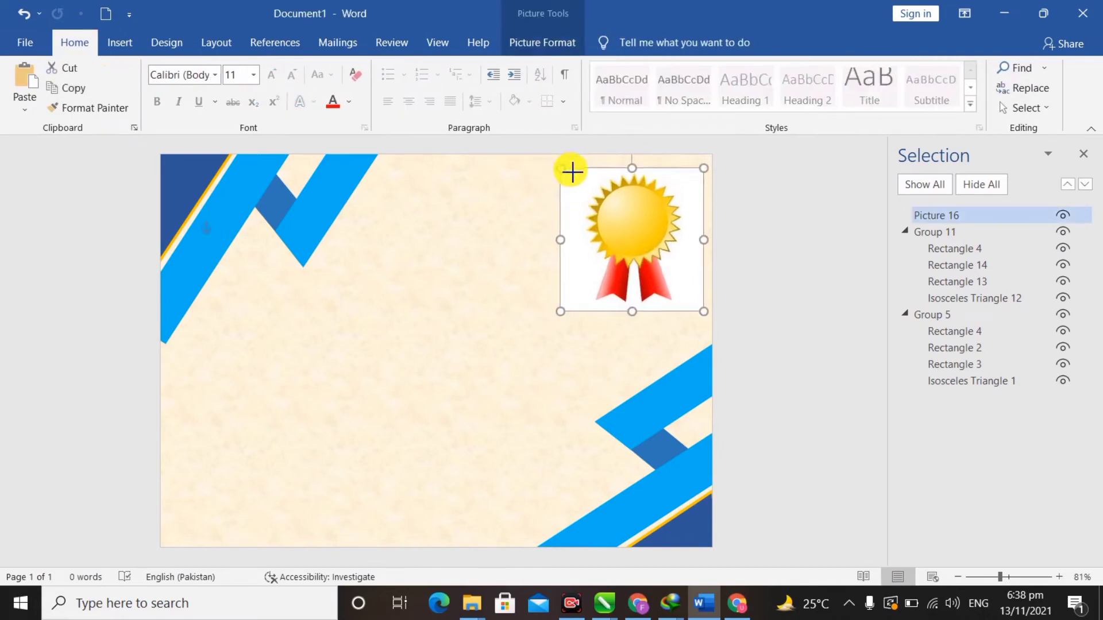
drag(596, 214, 604, 207)
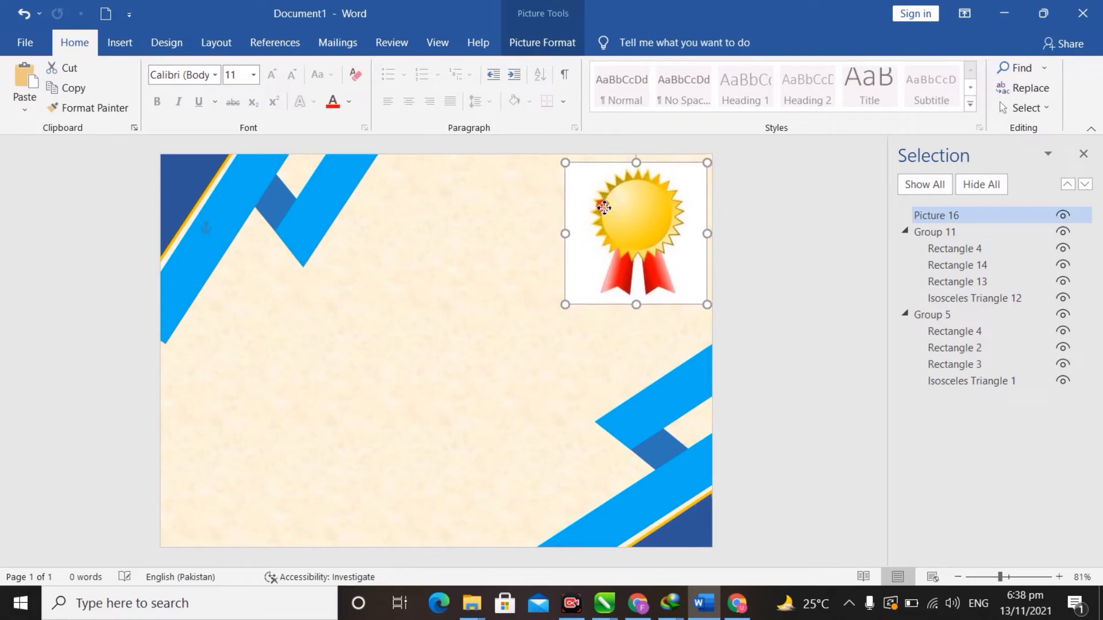
click(762, 277)
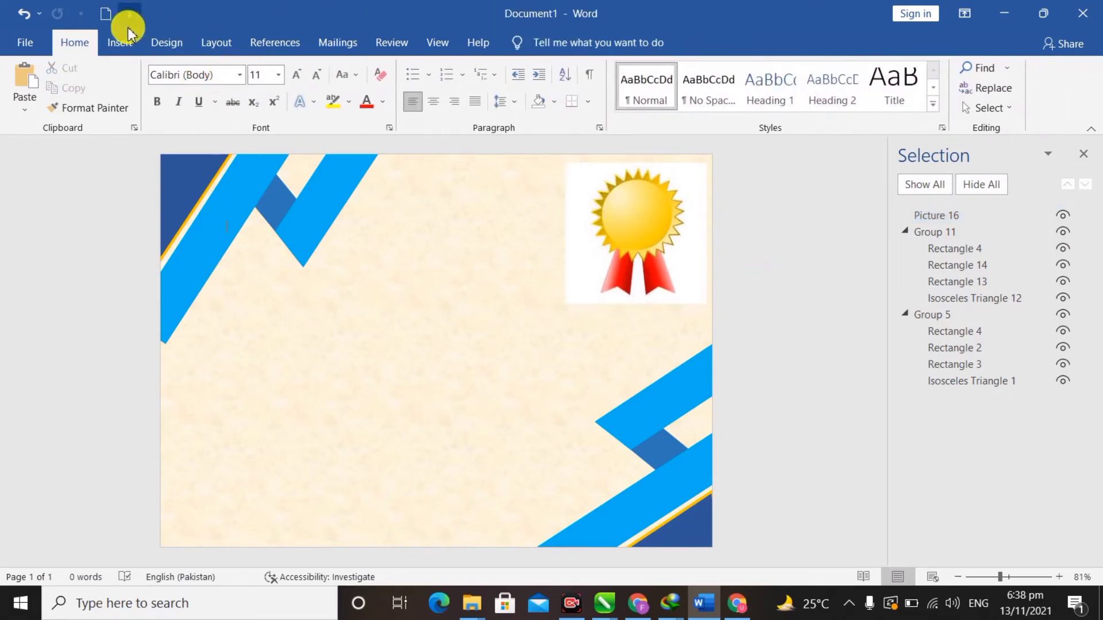
click(130, 47)
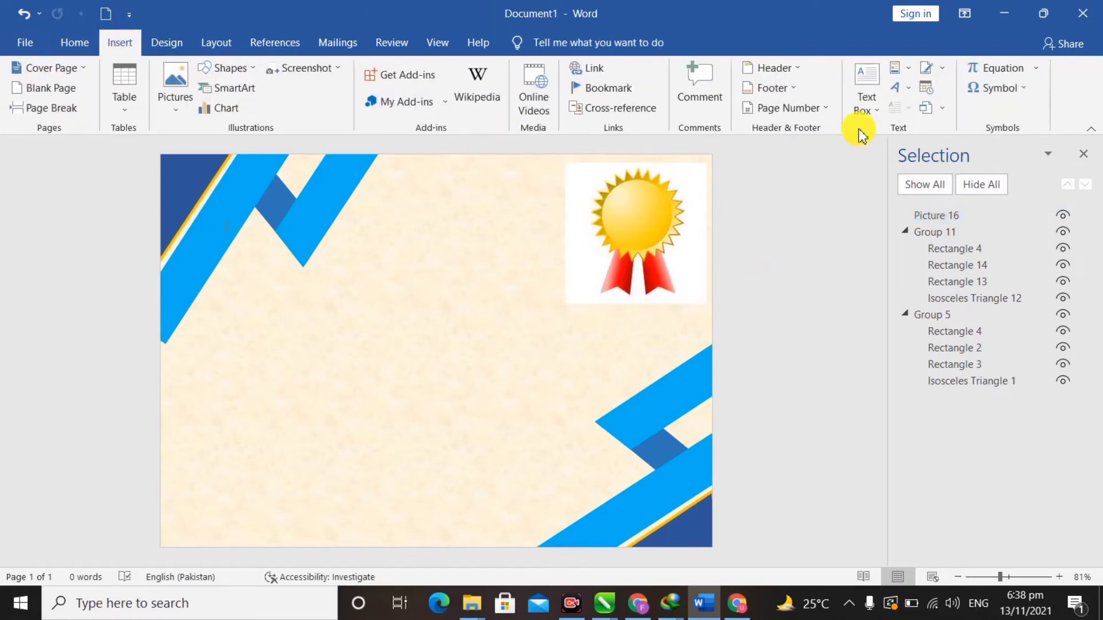
- Draw a text box near the page centre reading Certificate and set it to 48 pt
click(872, 118)
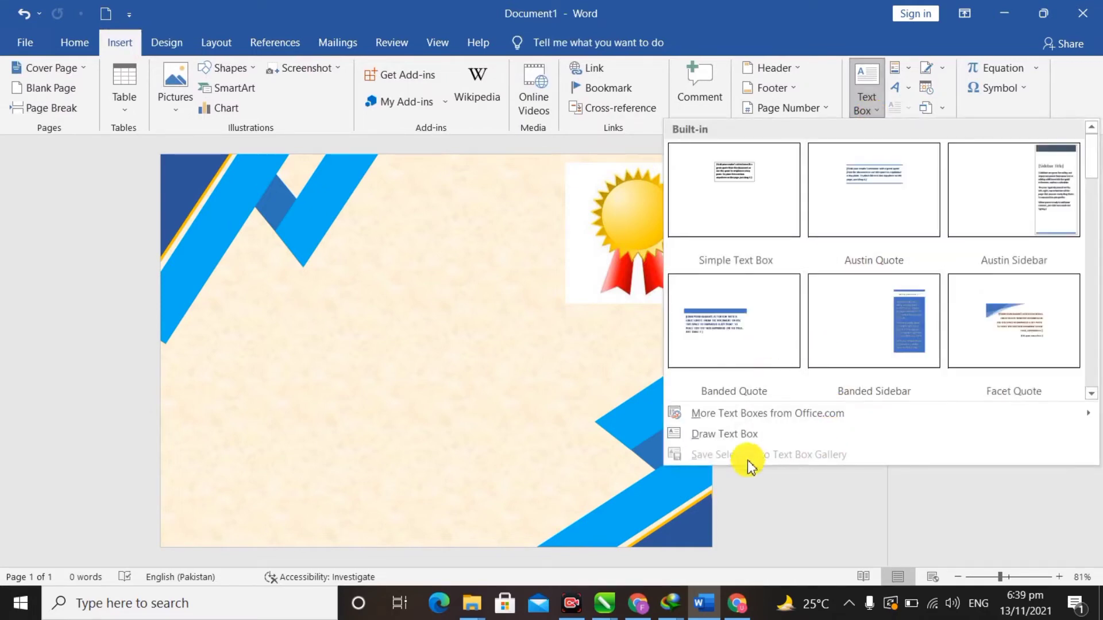
click(730, 440)
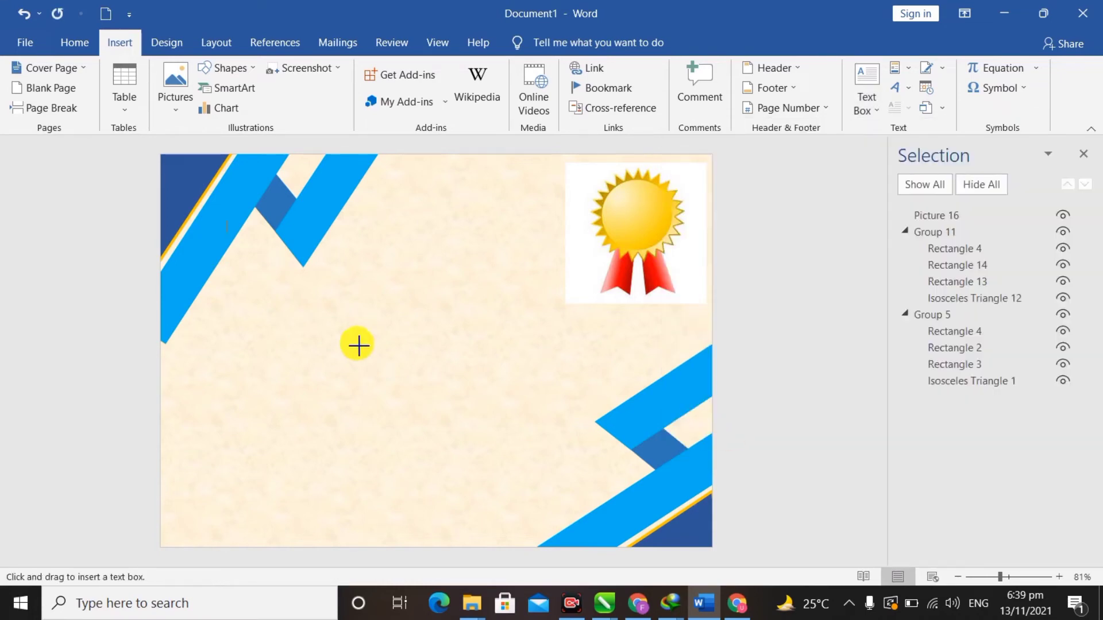
mouse_move(292, 289)
mouse_down()
mouse_move(424, 333)
mouse_move(539, 333)
mouse_move(556, 347)
mouse_up()
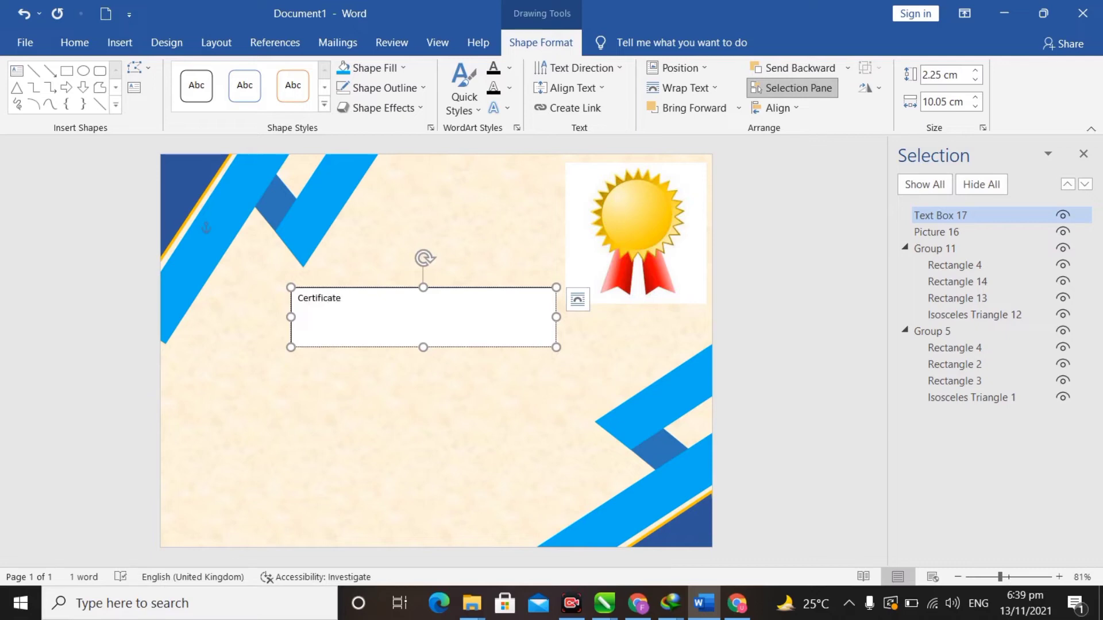
click(77, 43)
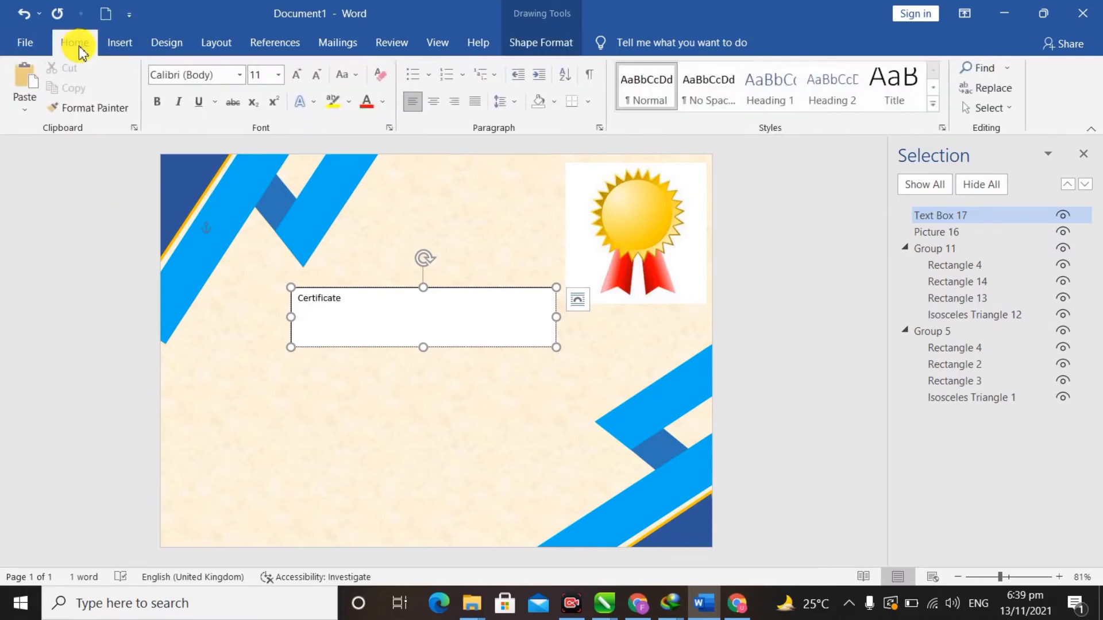
key(ctrl+a)
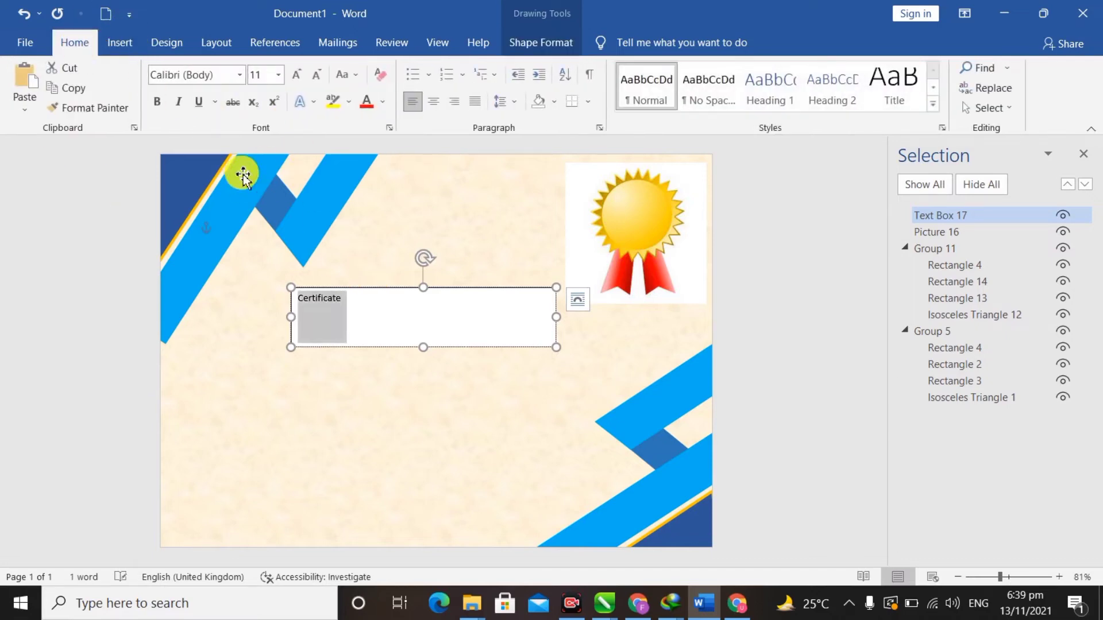
click(278, 74)
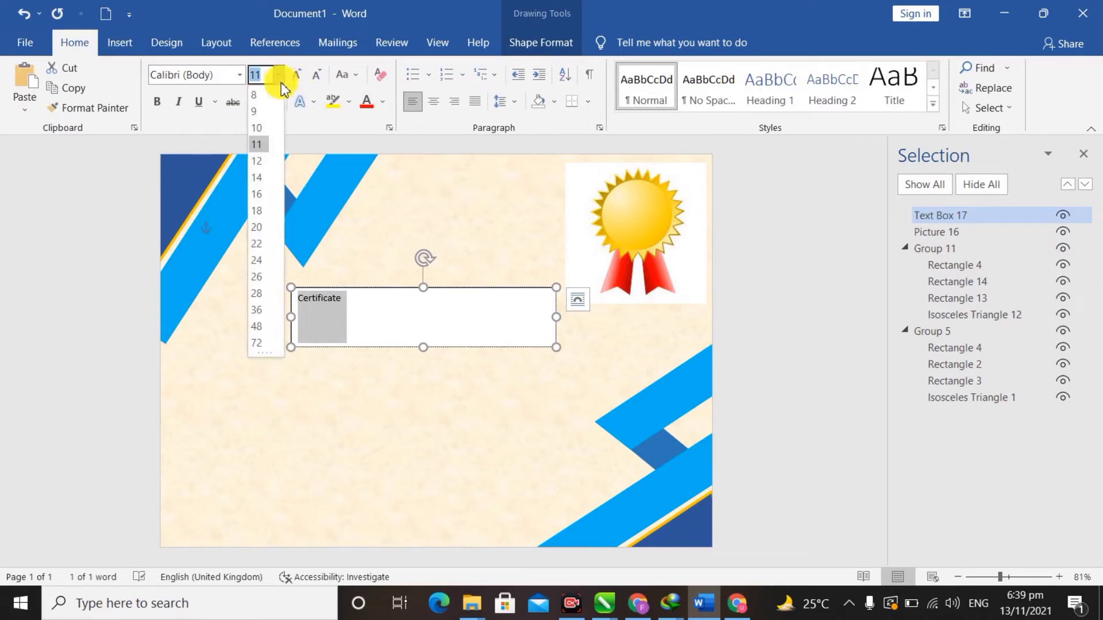
click(257, 327)
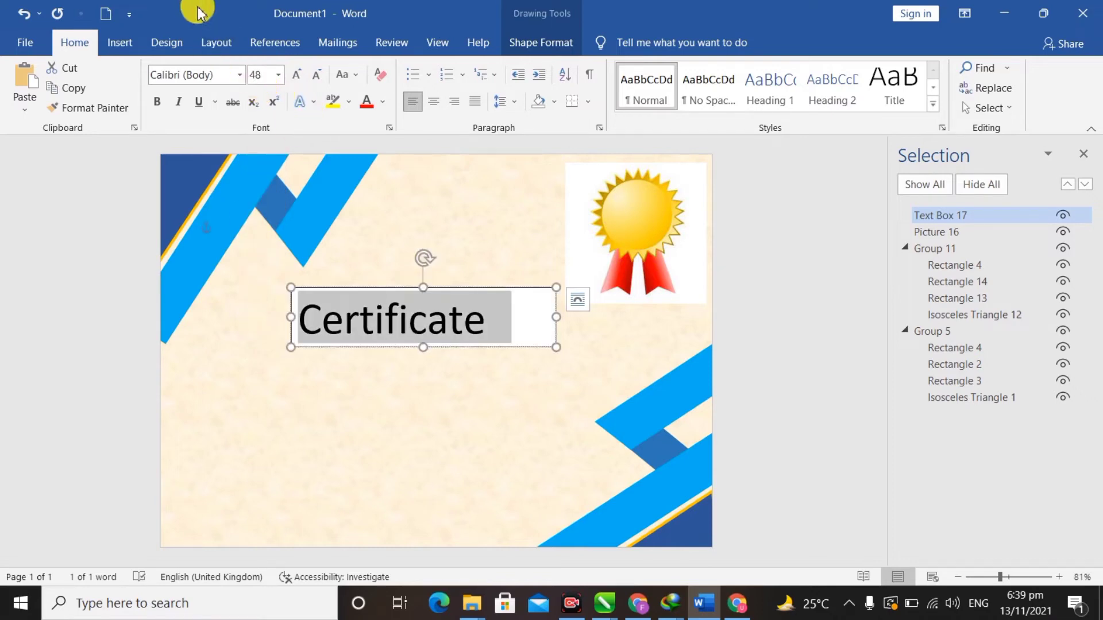
- Set the title font to Arial Black and widen its box to fit the word
click(241, 78)
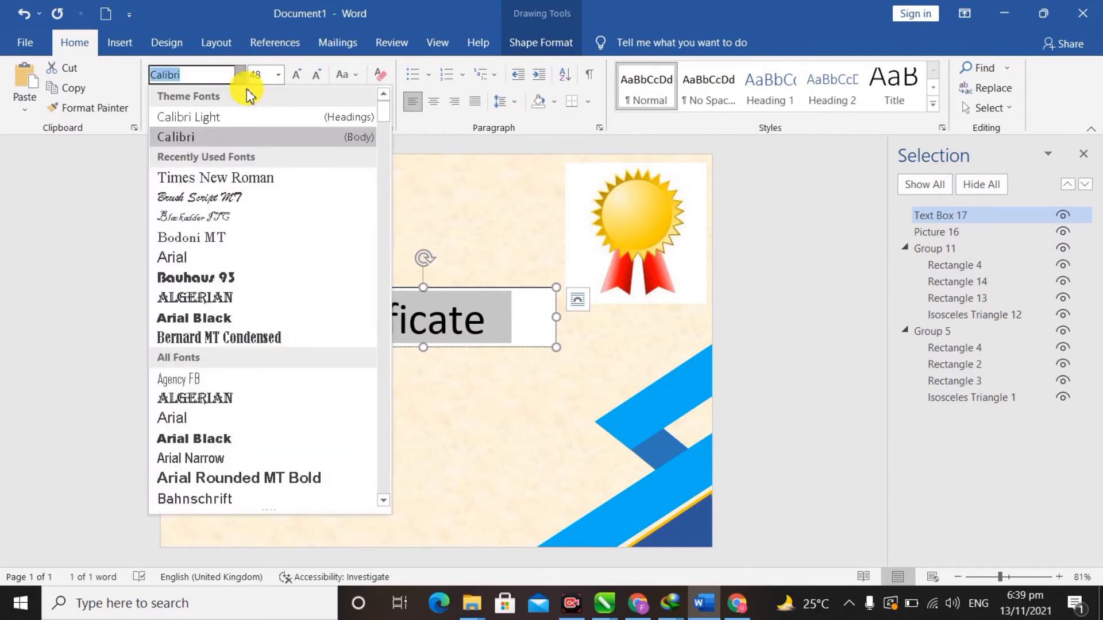
scroll(230, 345, down, 1)
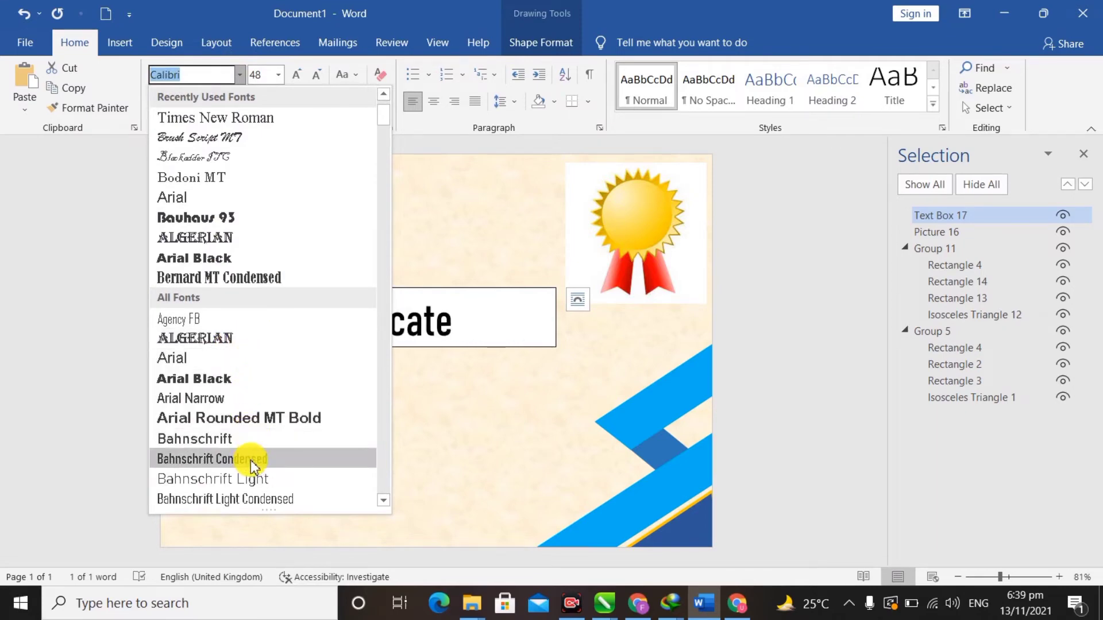
scroll(255, 480, down, 1)
scroll(255, 479, down, 1)
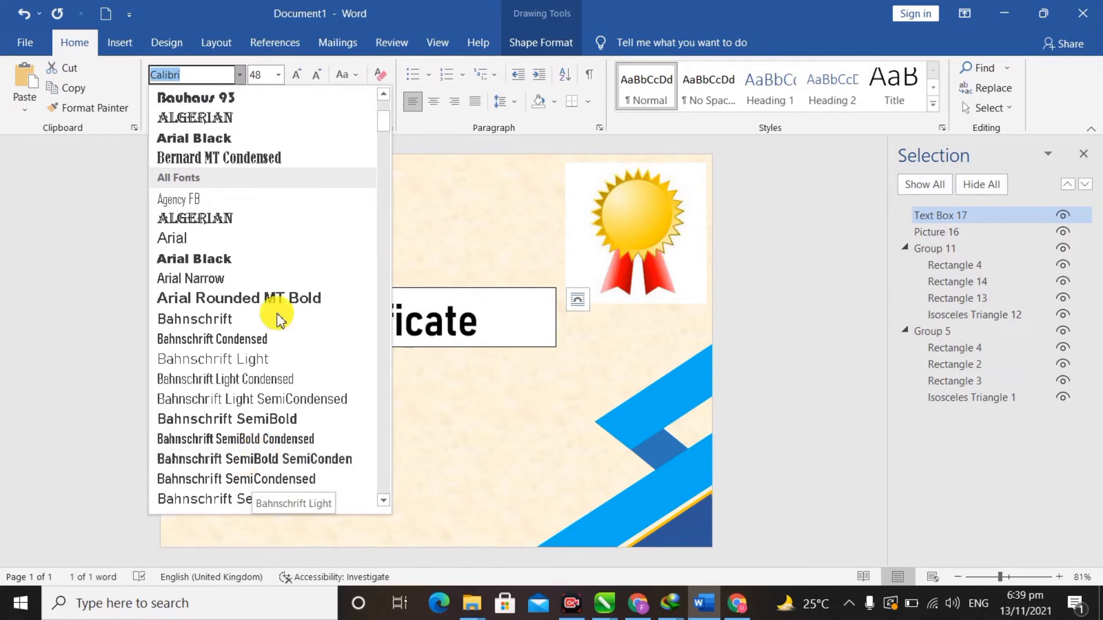
click(255, 259)
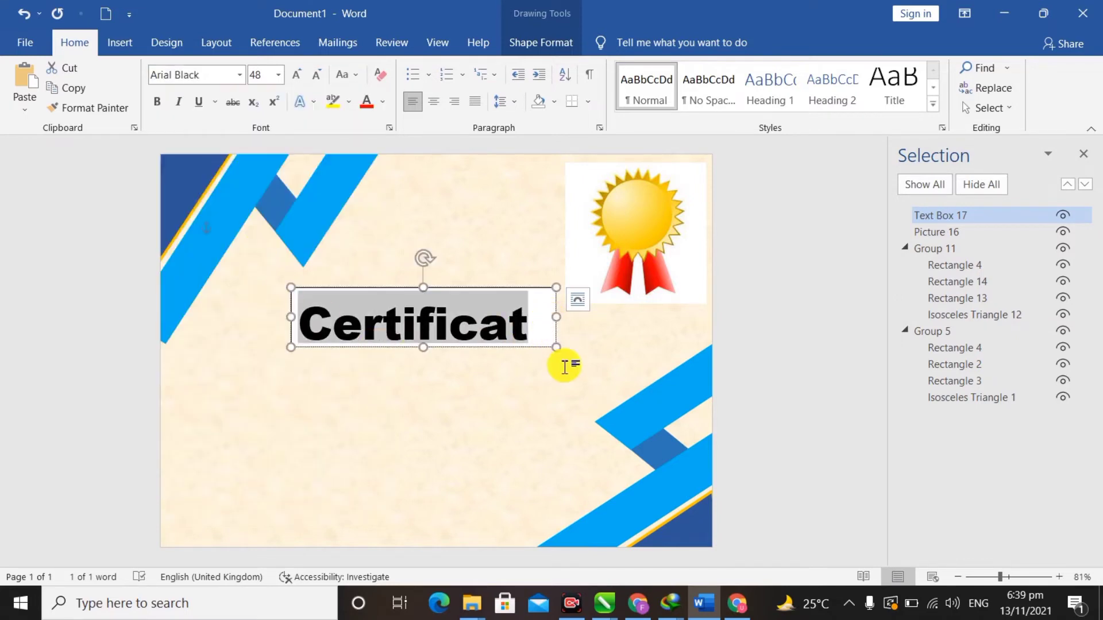
drag(556, 349, 570, 361)
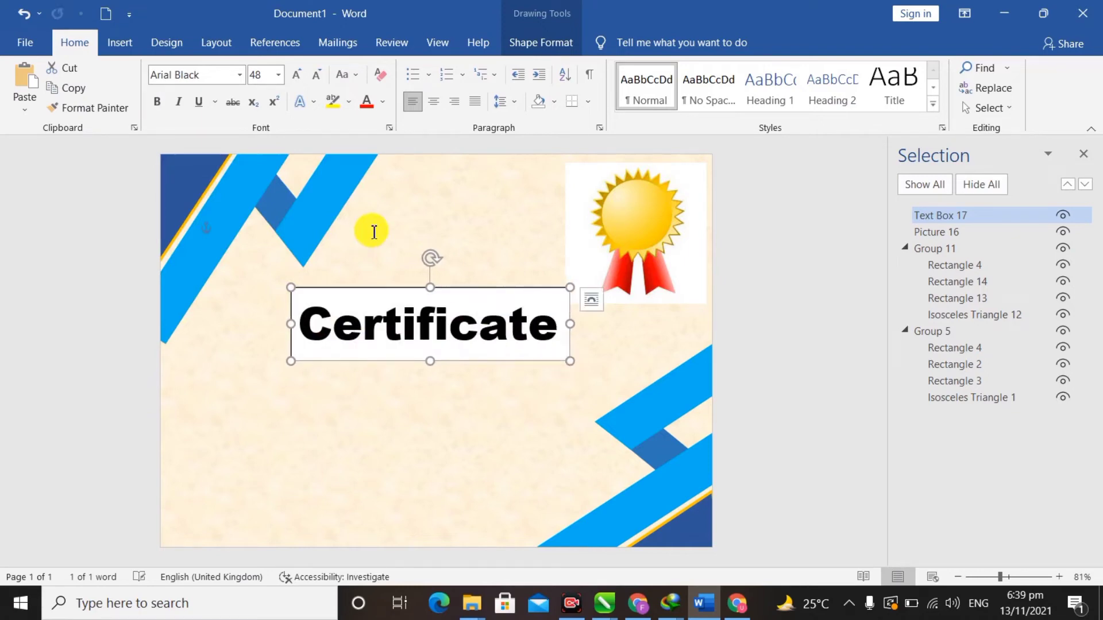
- Apply a blue gradient reflection text effect to the title and nudge it up-left
click(317, 105)
click(377, 206)
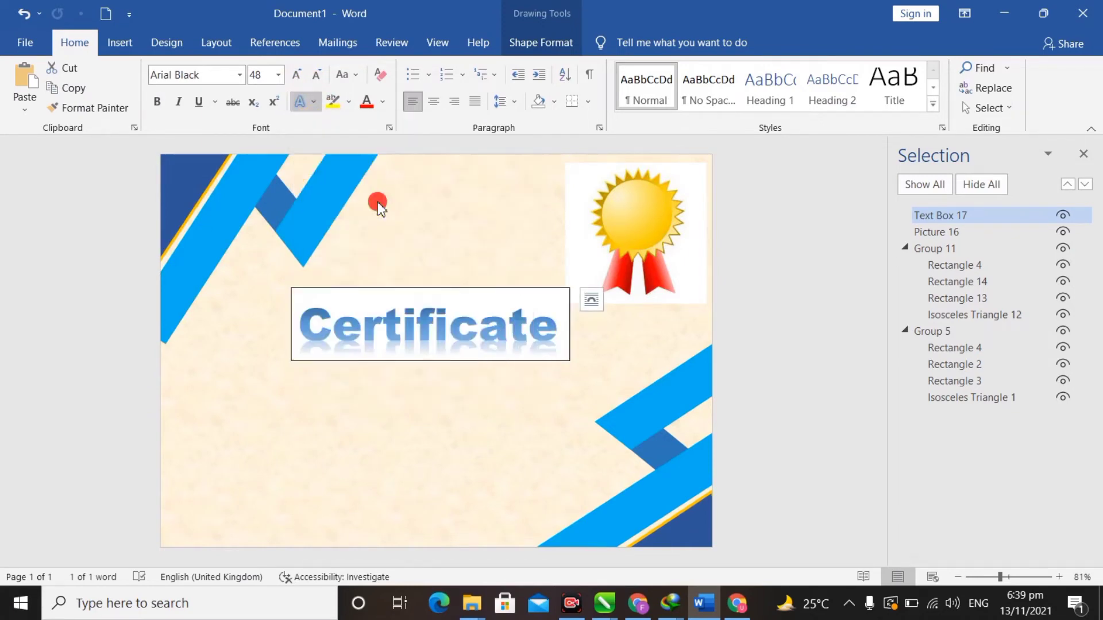
drag(490, 292, 486, 287)
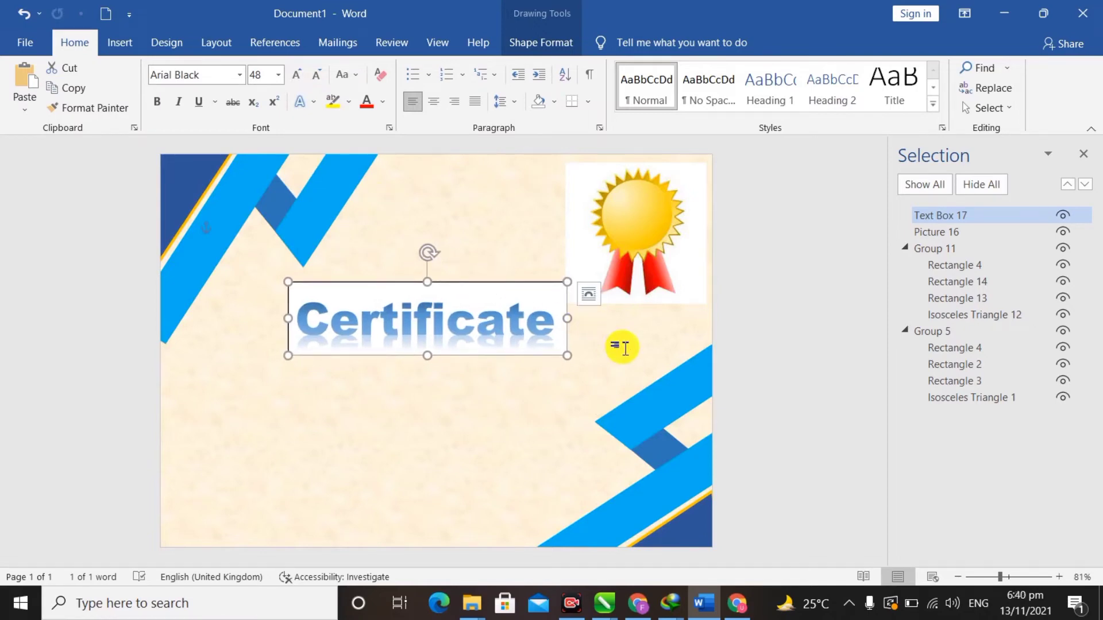
- Remove the outline and white fill from the Certificate text box
click(562, 46)
click(400, 92)
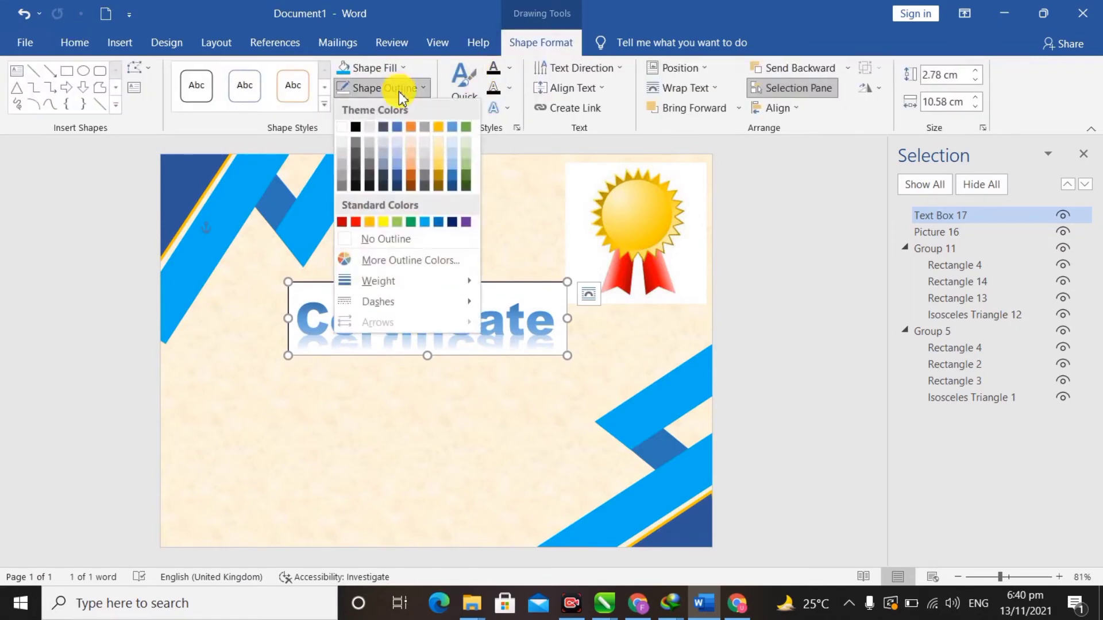
click(379, 237)
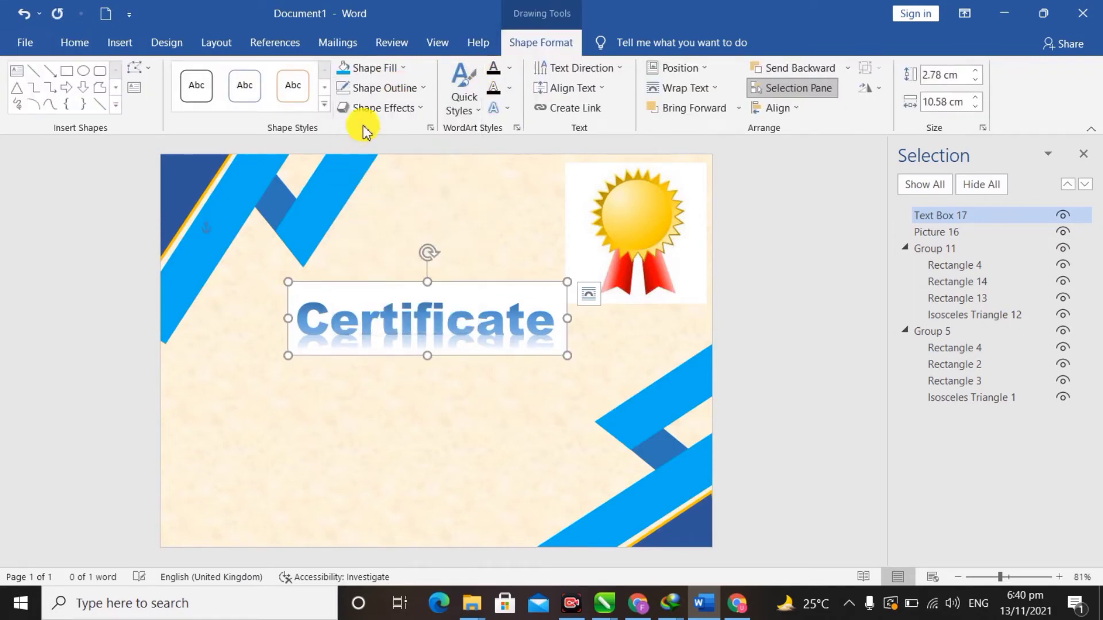
click(401, 68)
click(376, 217)
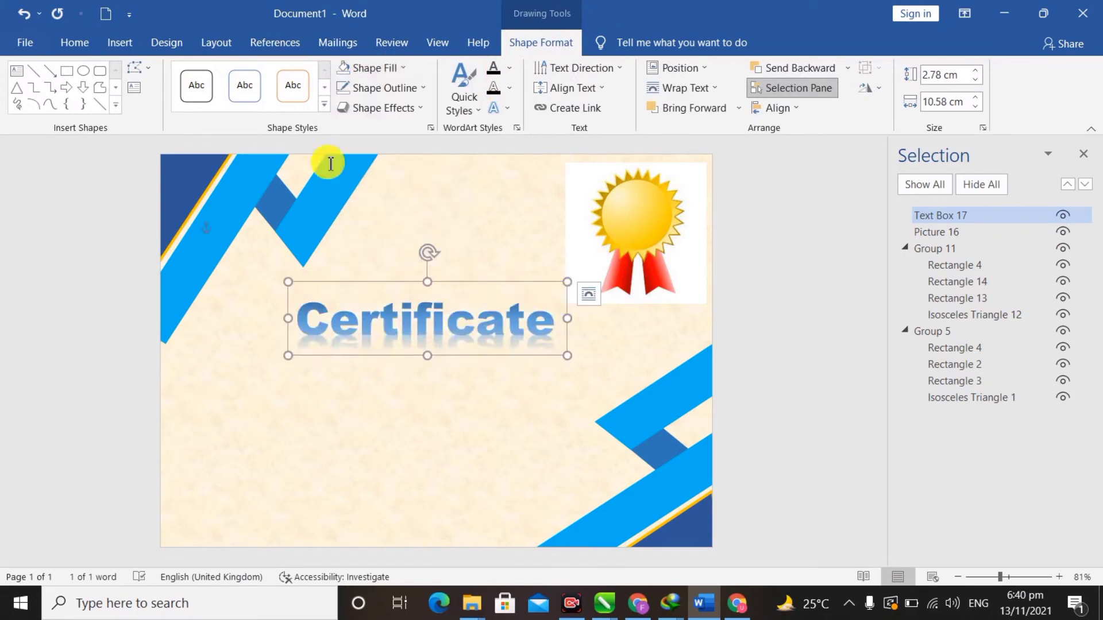
- Duplicate the Certificate title box just below the original
click(589, 423)
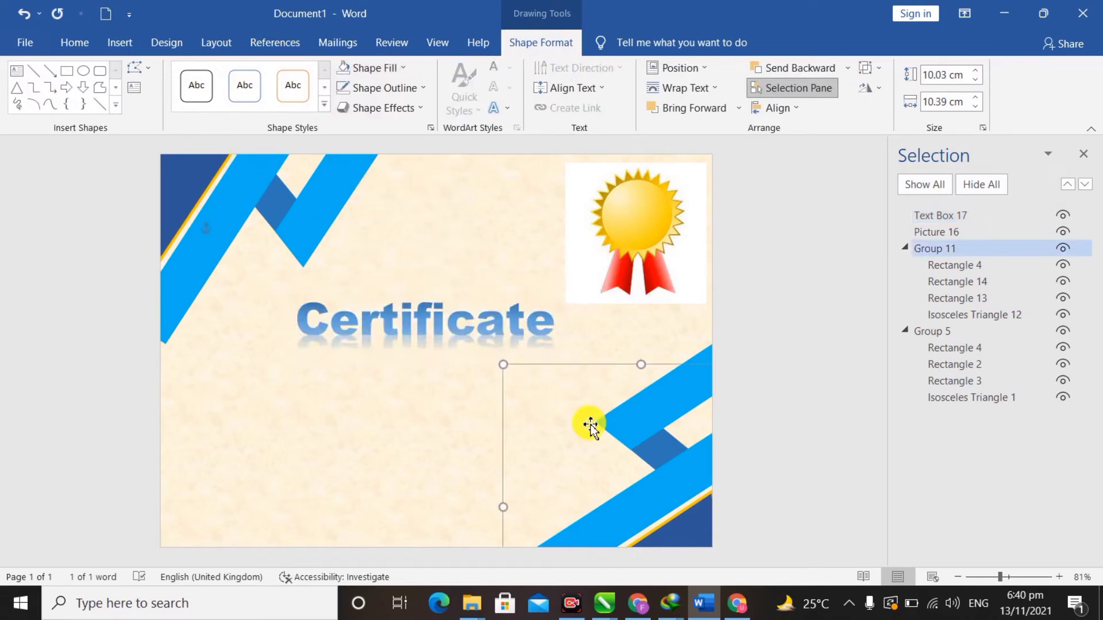
click(505, 318)
drag(474, 281, 471, 278)
click(483, 316)
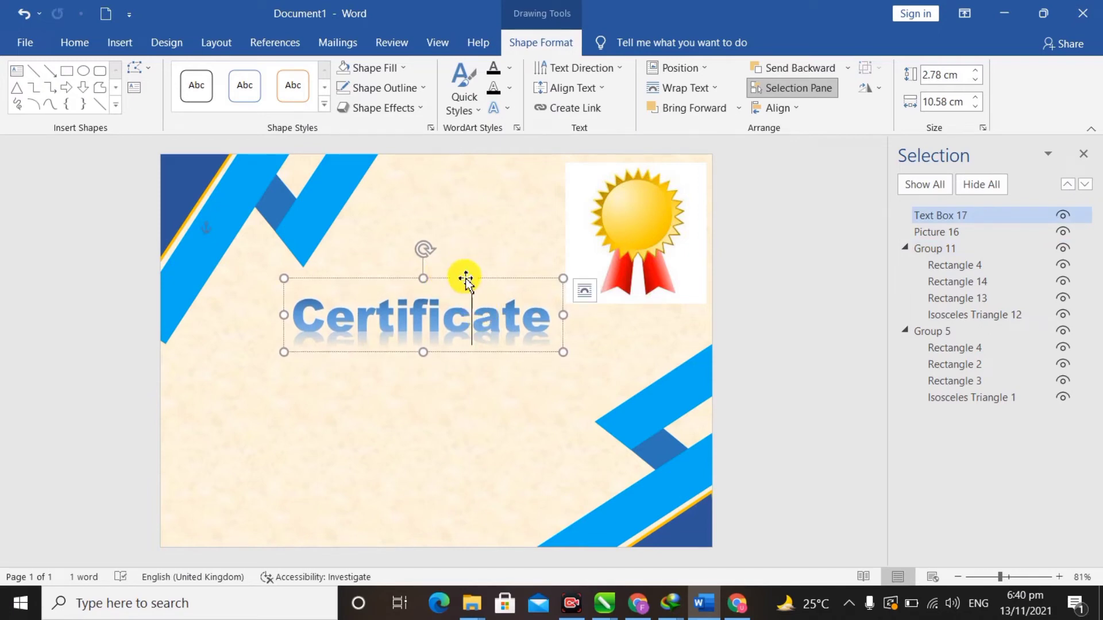
drag(461, 276, 451, 335)
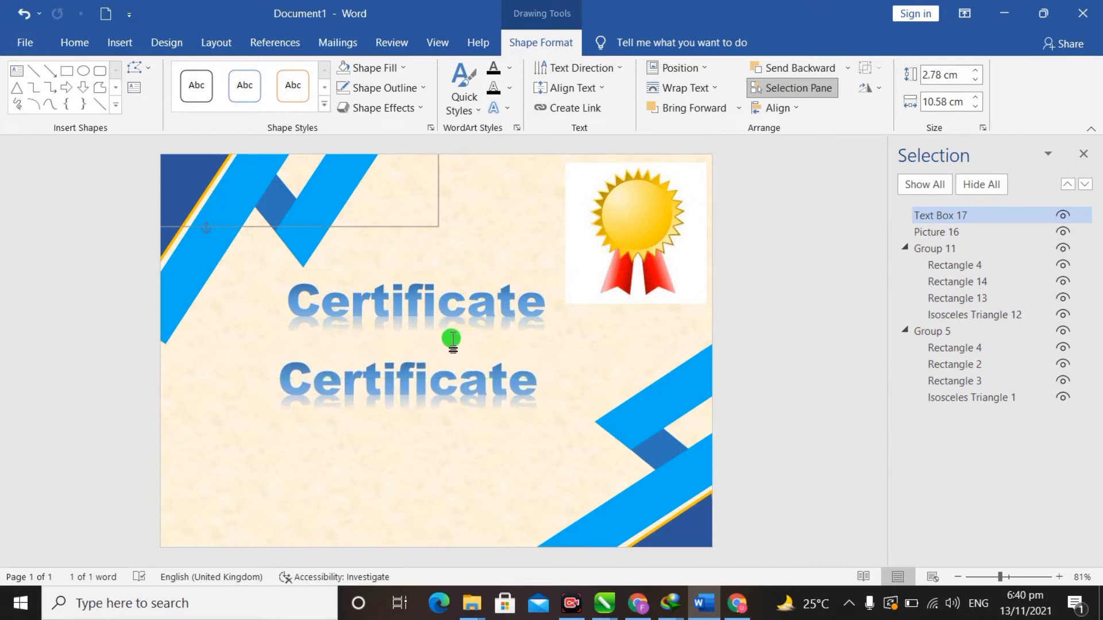
- Reset the copied title's text to plain black Times New Roman
triple_click(532, 377)
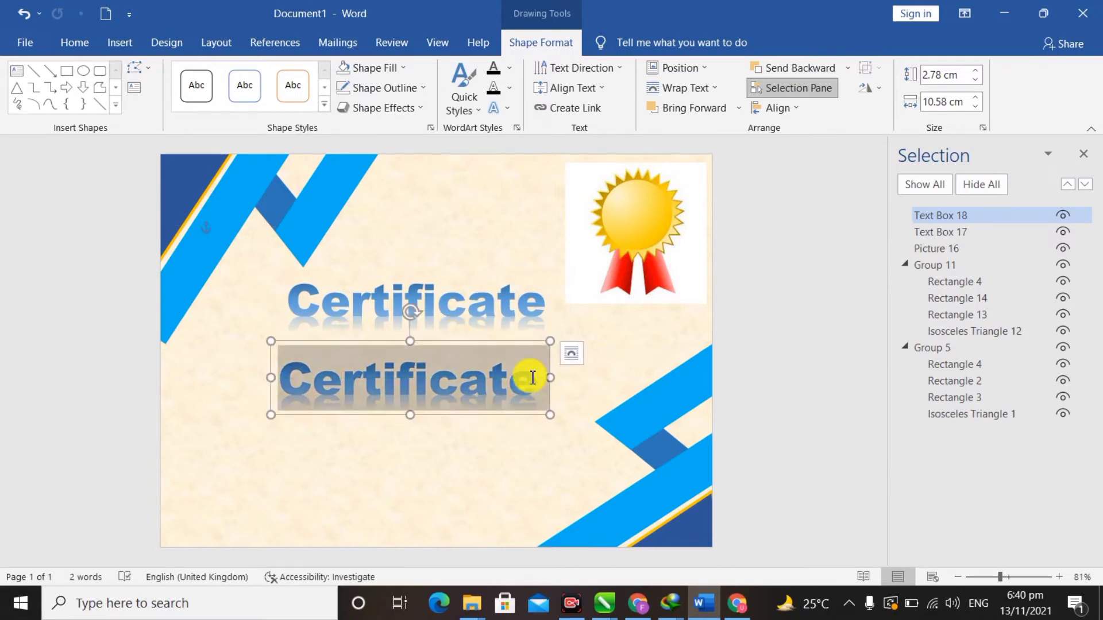
click(89, 46)
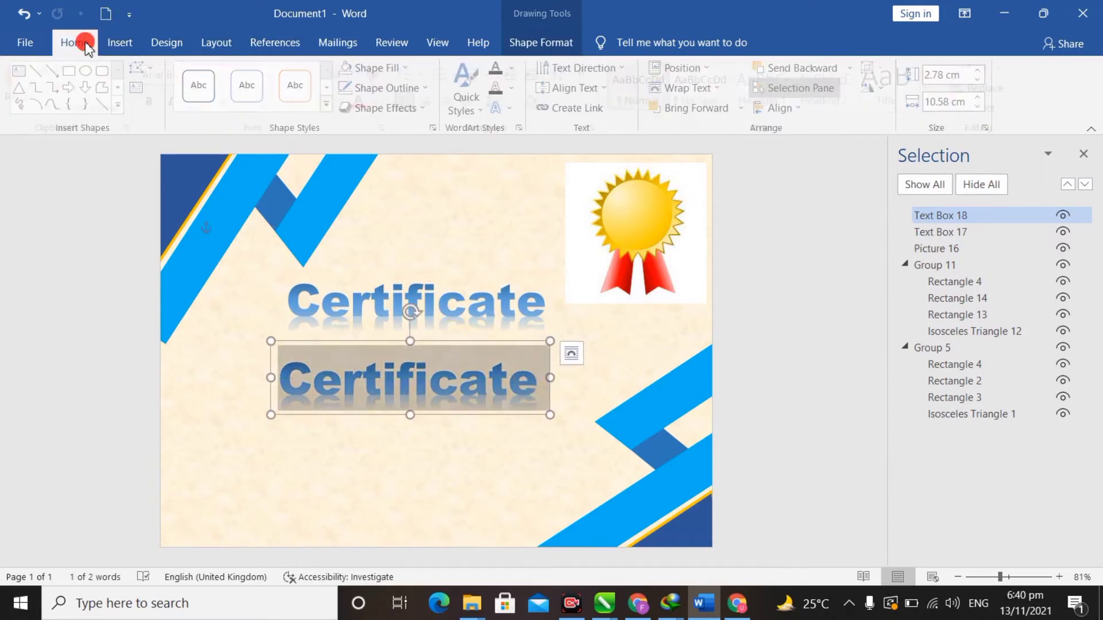
click(299, 104)
click(320, 148)
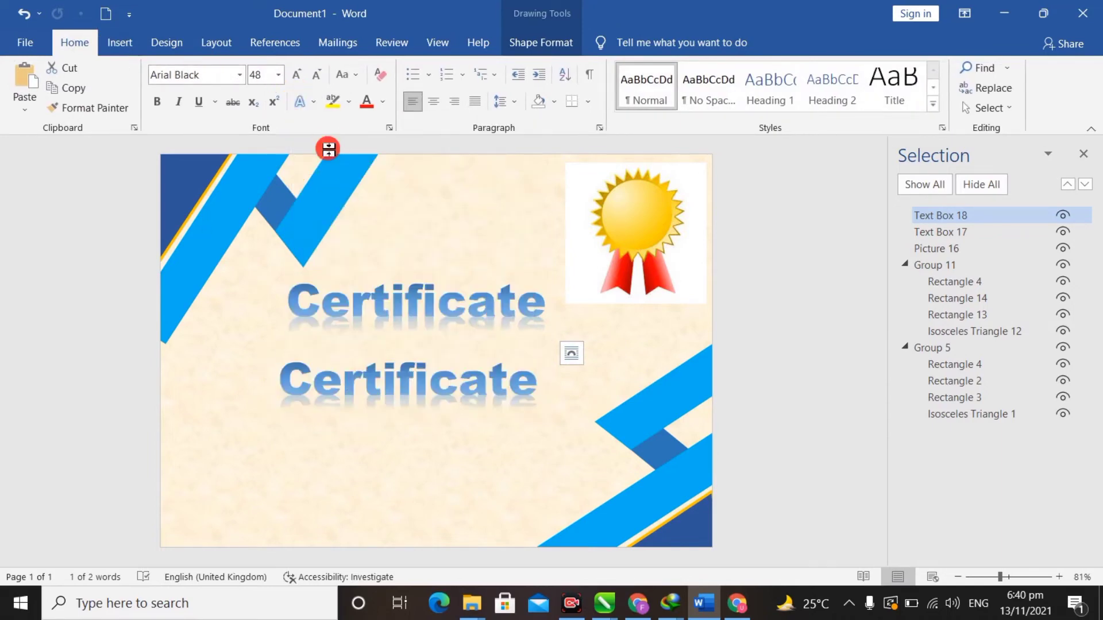
click(241, 79)
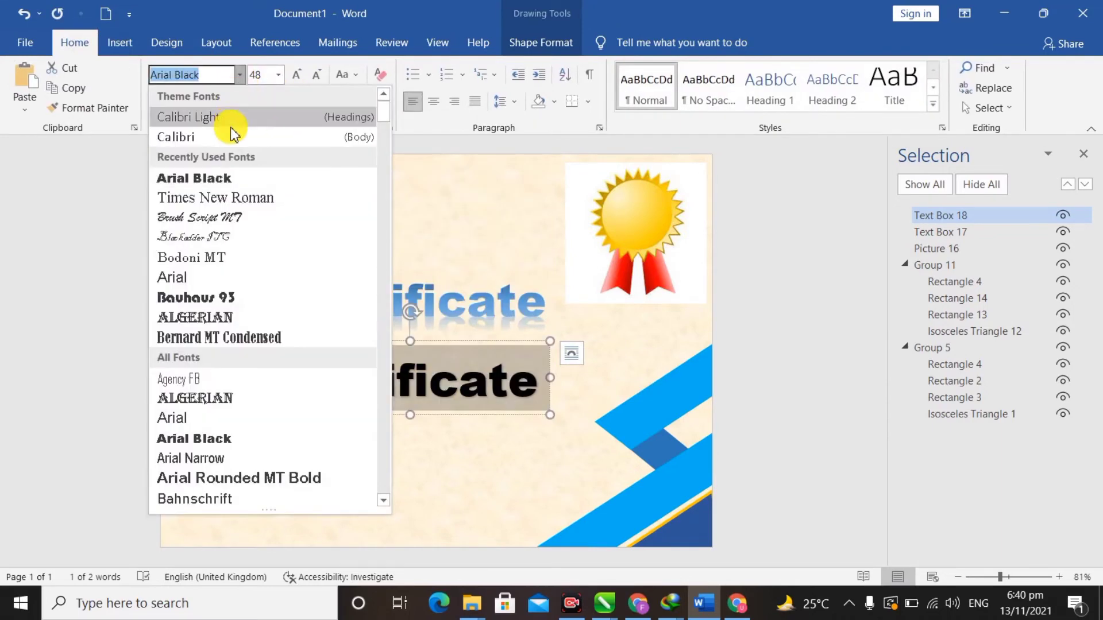
click(262, 199)
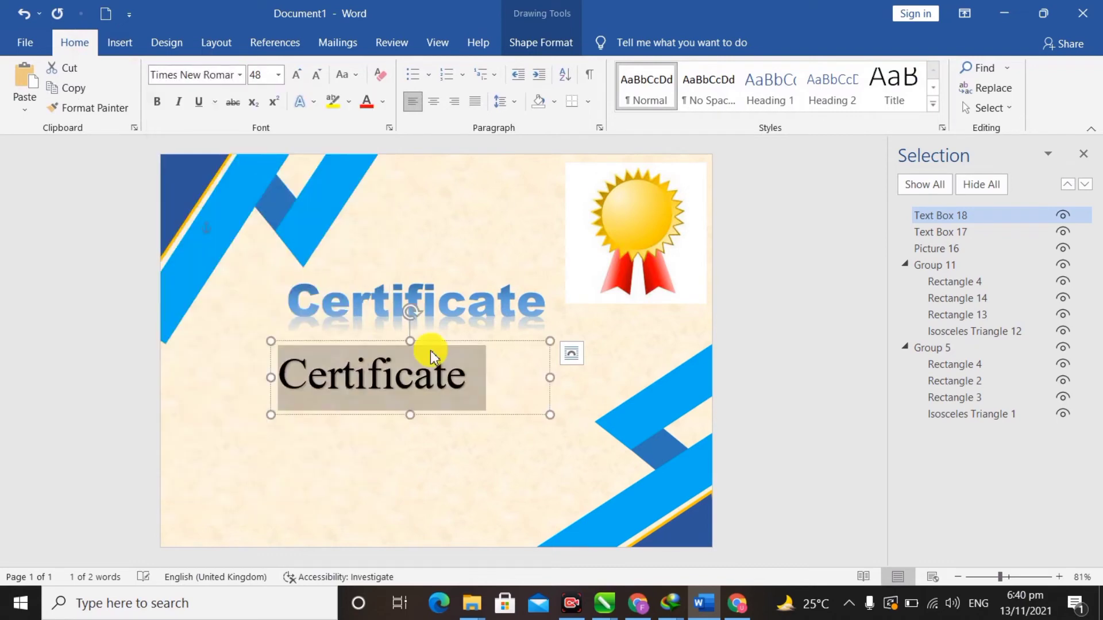
- Replace the copy's text with 'Employ of the Month', widening and repositioning its box
click(496, 386)
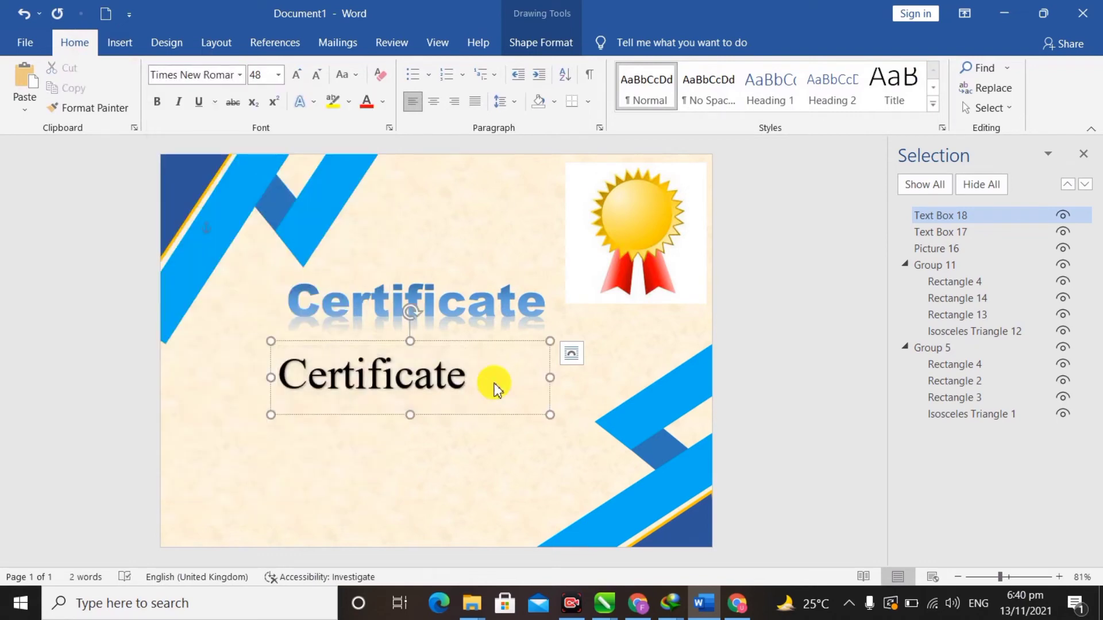
key(BackSpace)
key(BackSpace)
key(BackSpace)
key(BackSpace)
key(BackSpace)
key(BackSpace)
key(BackSpace)
key(BackSpace)
key(BackSpace)
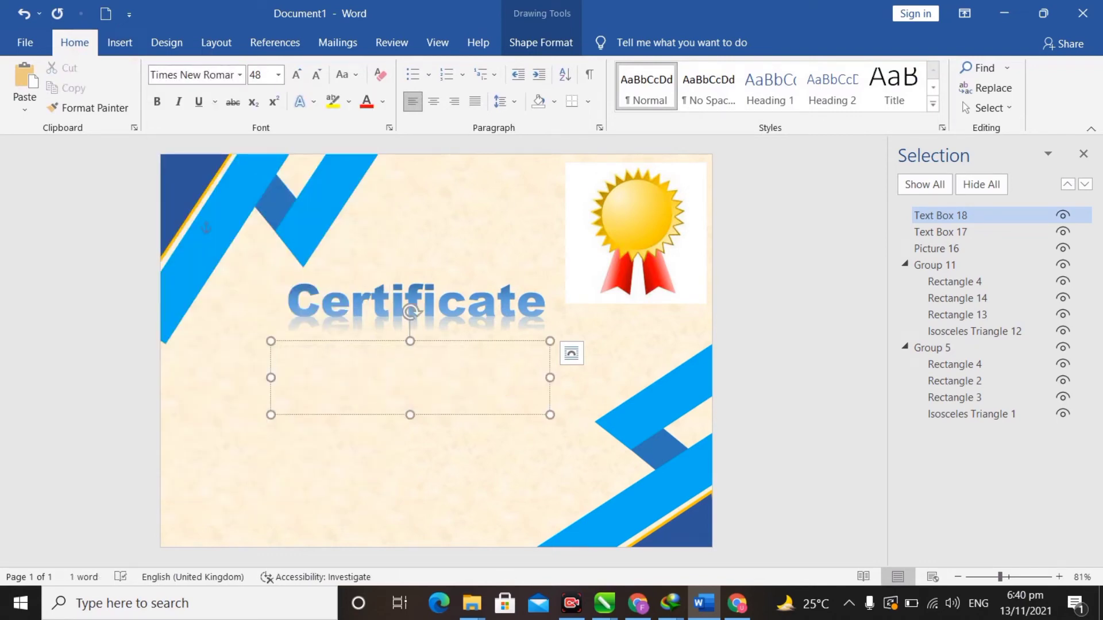
text(Employ of the)
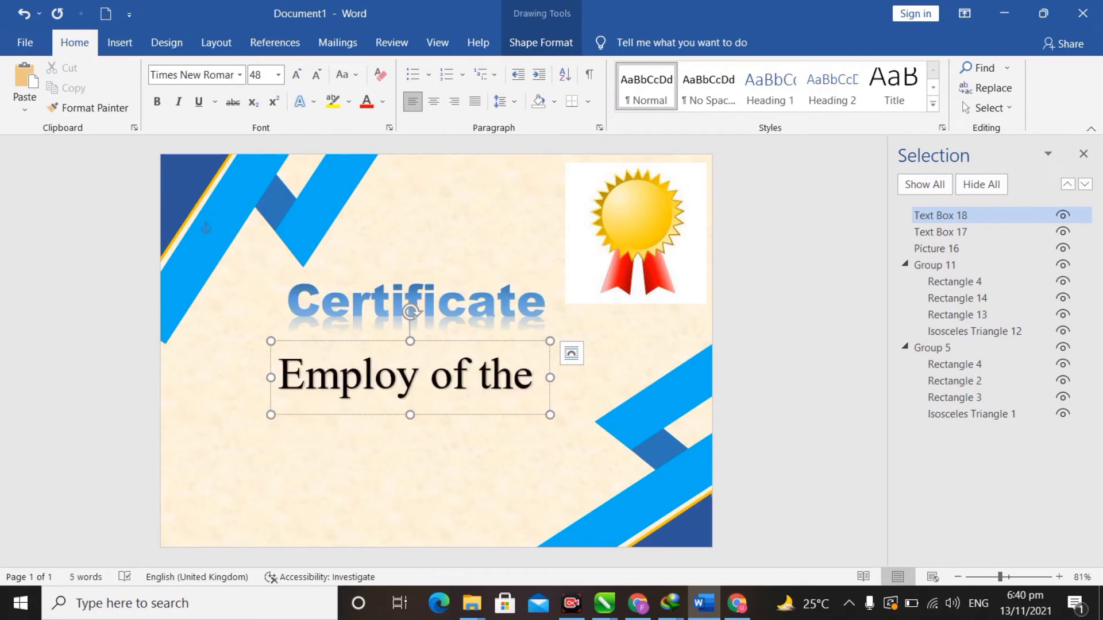
drag(552, 381, 733, 409)
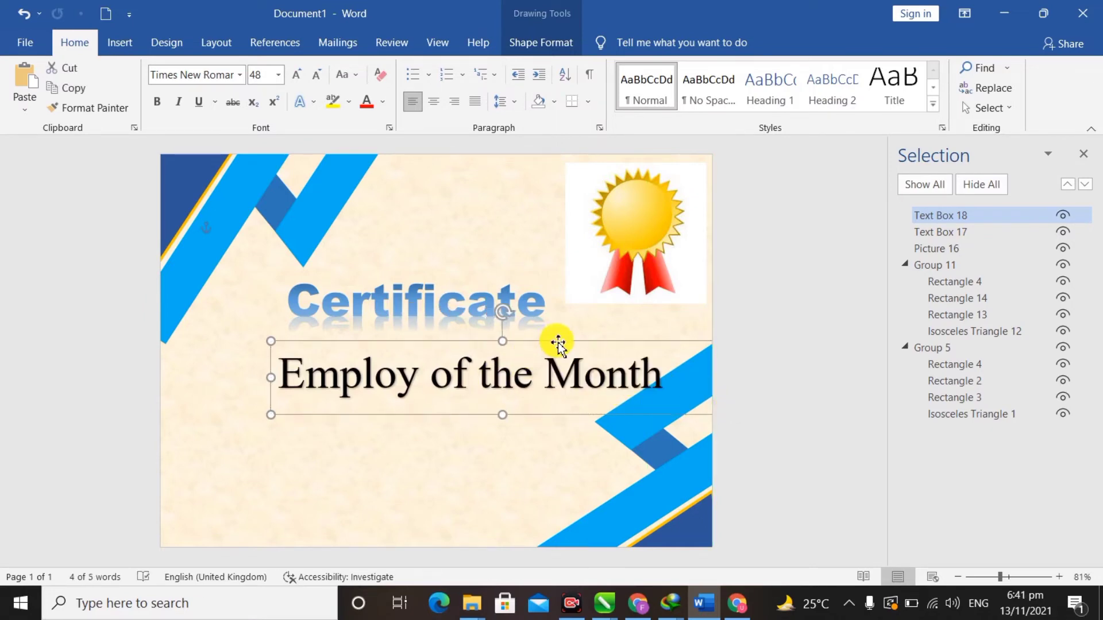
drag(556, 342, 501, 336)
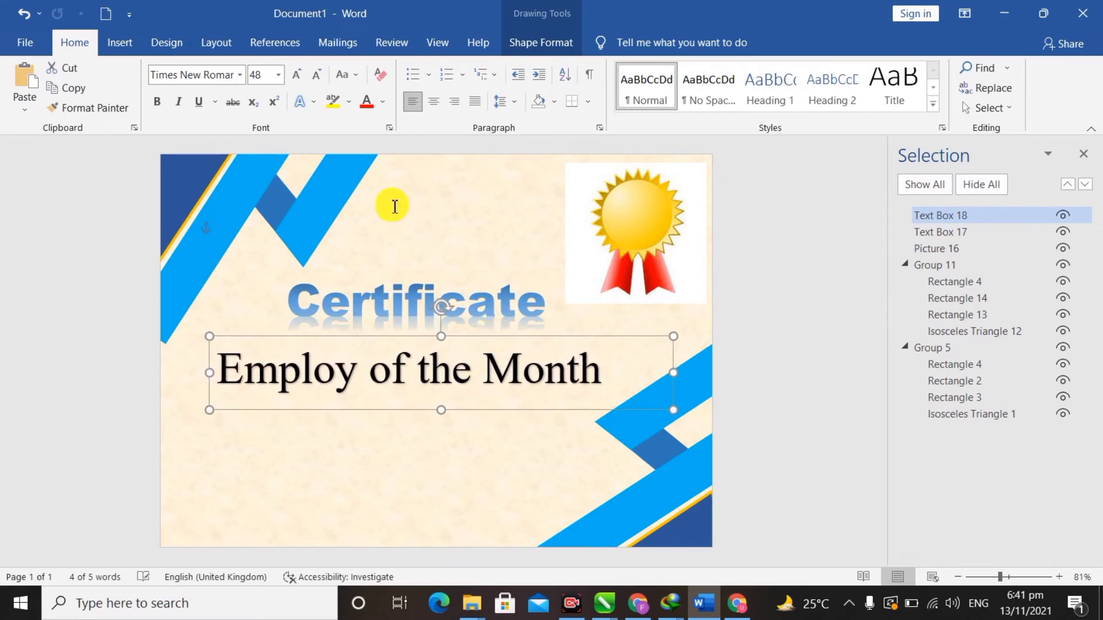
- Reduce the subtitle to 28 pt and move it under the title
click(314, 81)
click(315, 80)
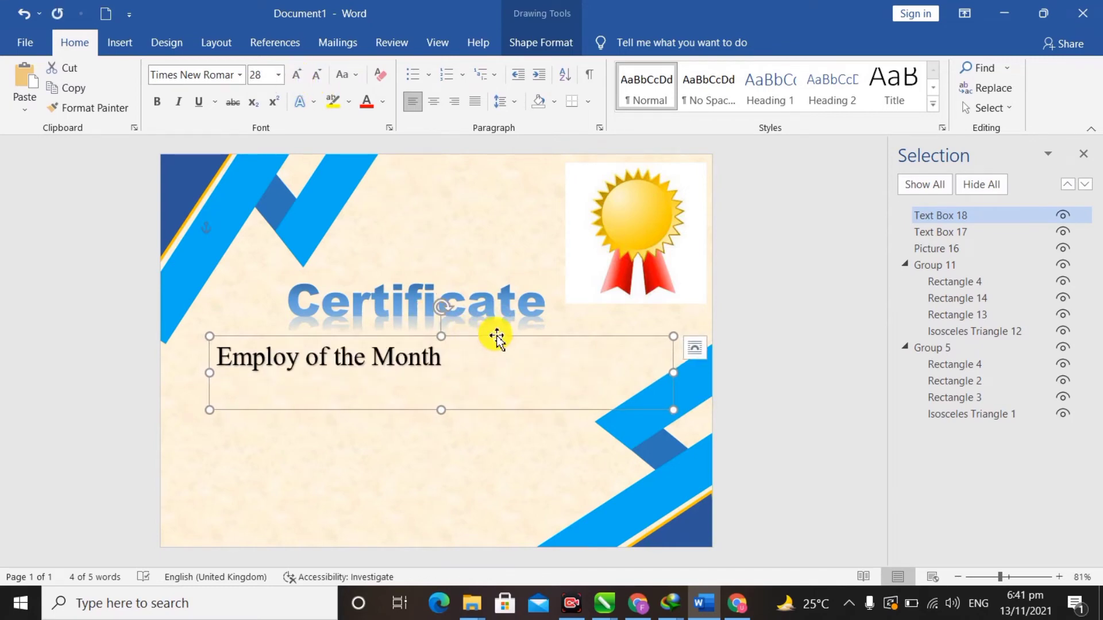
drag(497, 338, 581, 344)
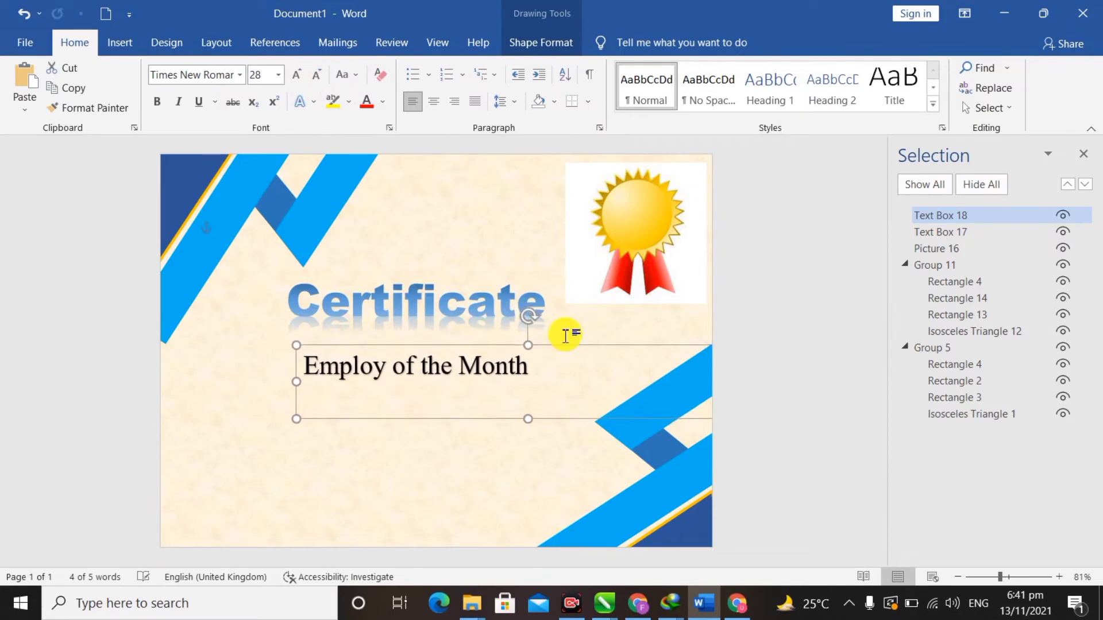
click(310, 102)
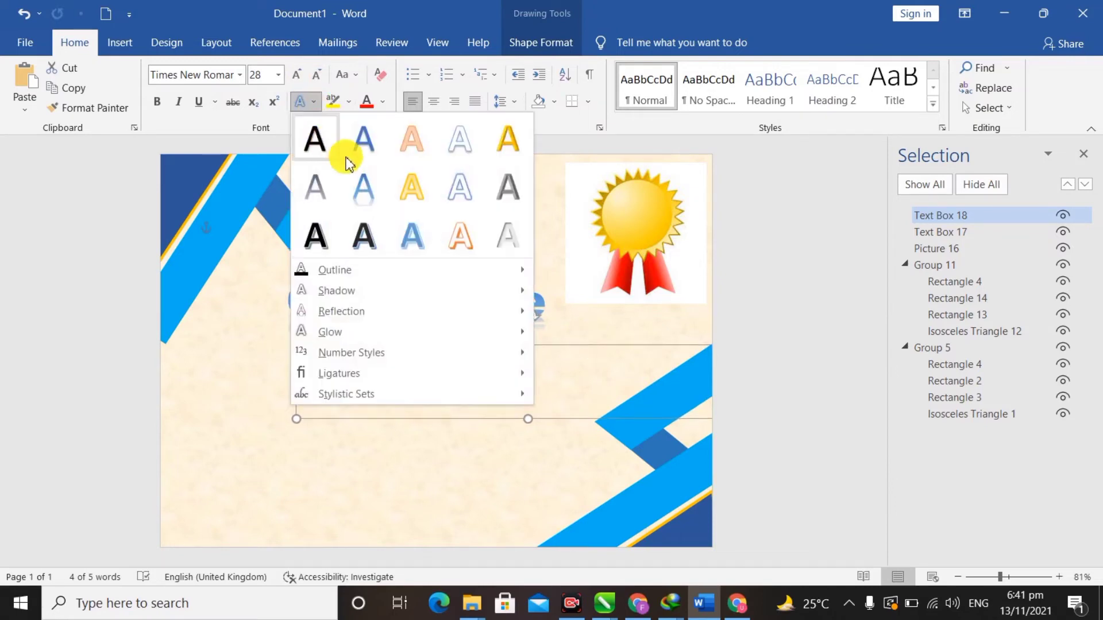
click(272, 7)
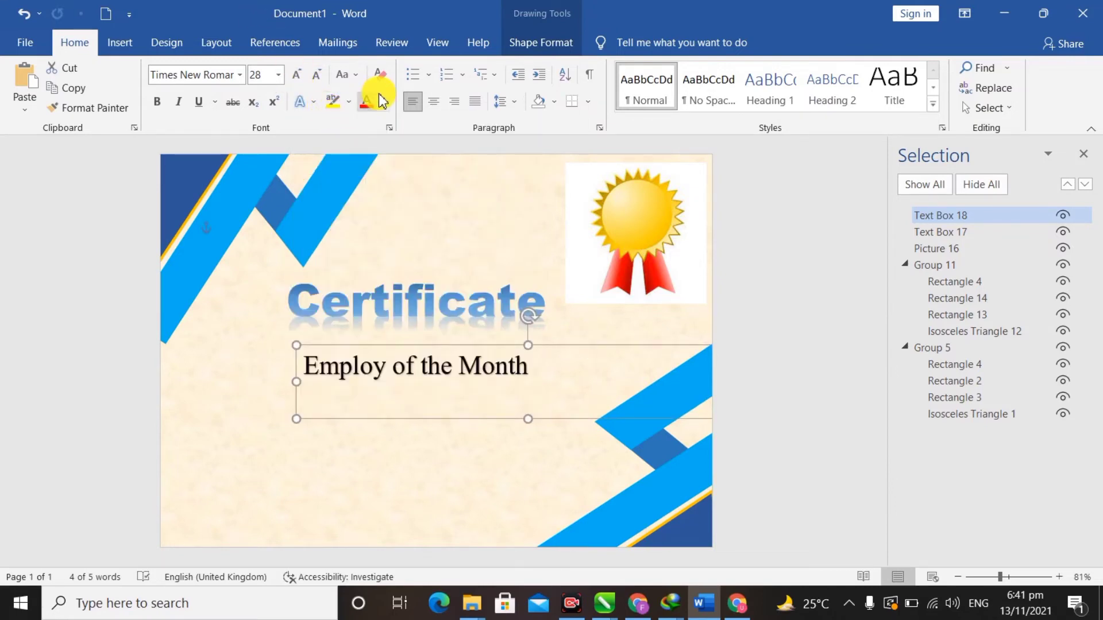
- Colour the subtitle text dark navy and nudge its box slightly up
click(382, 101)
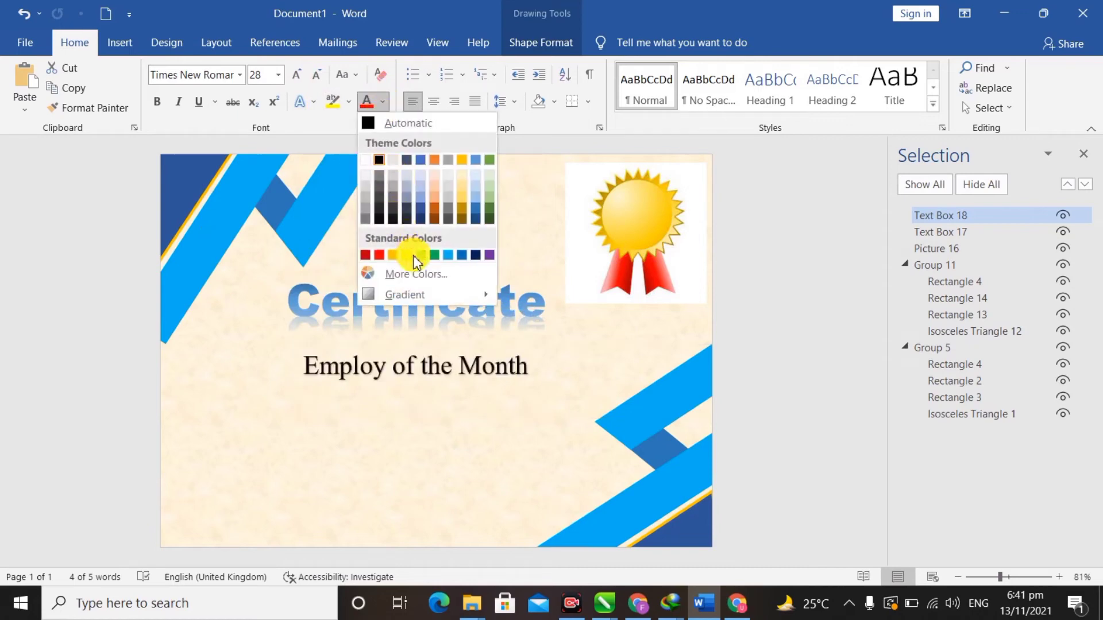
click(421, 166)
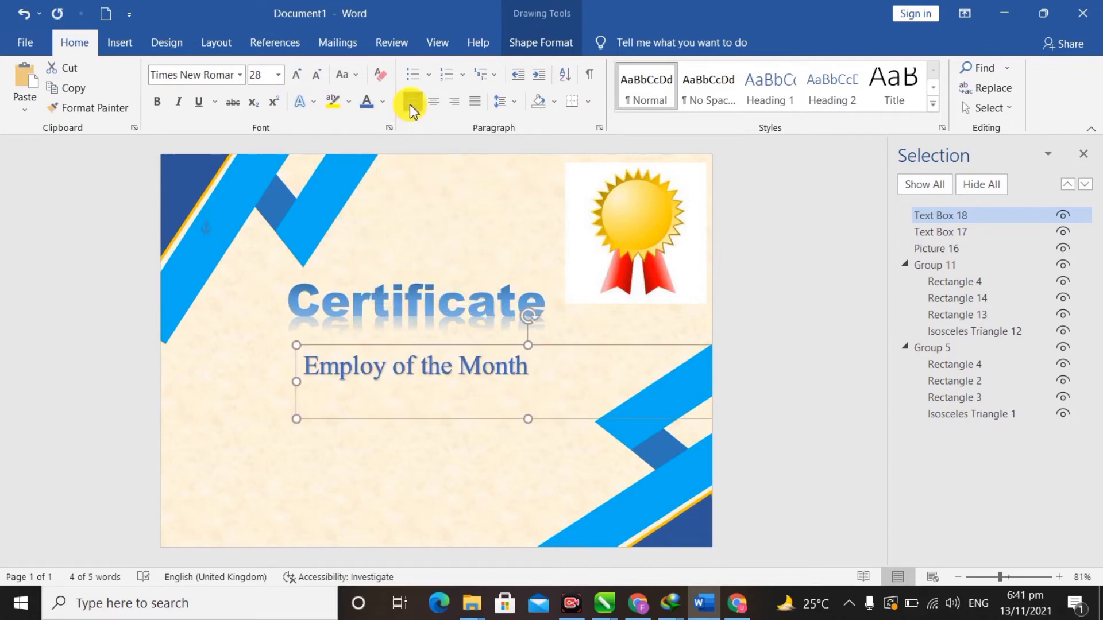
click(384, 106)
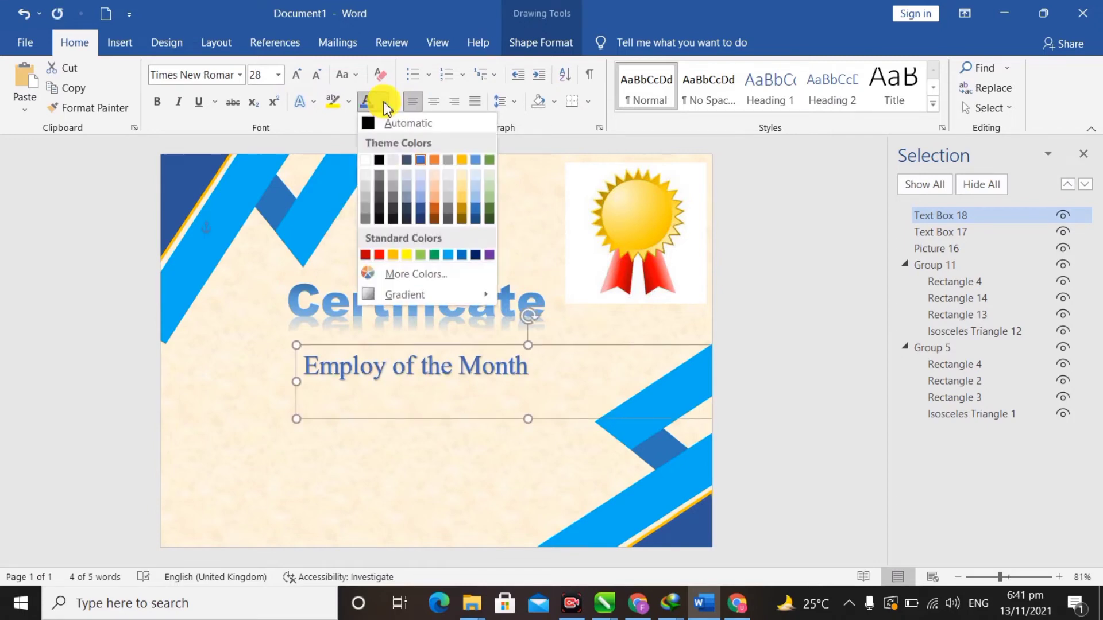
click(419, 221)
drag(496, 345, 505, 342)
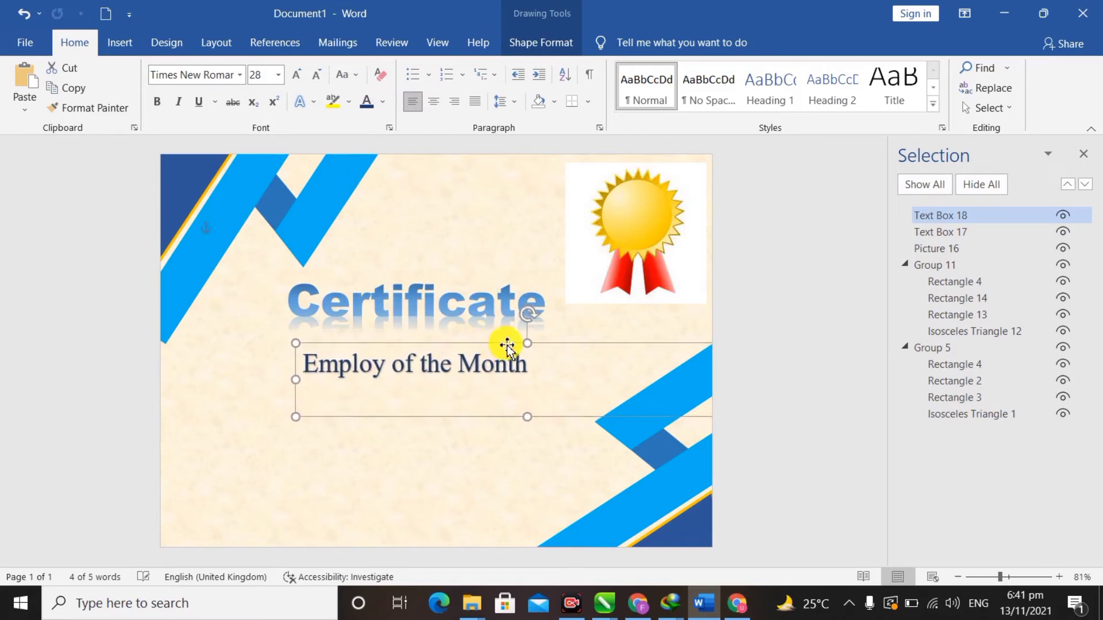
click(530, 446)
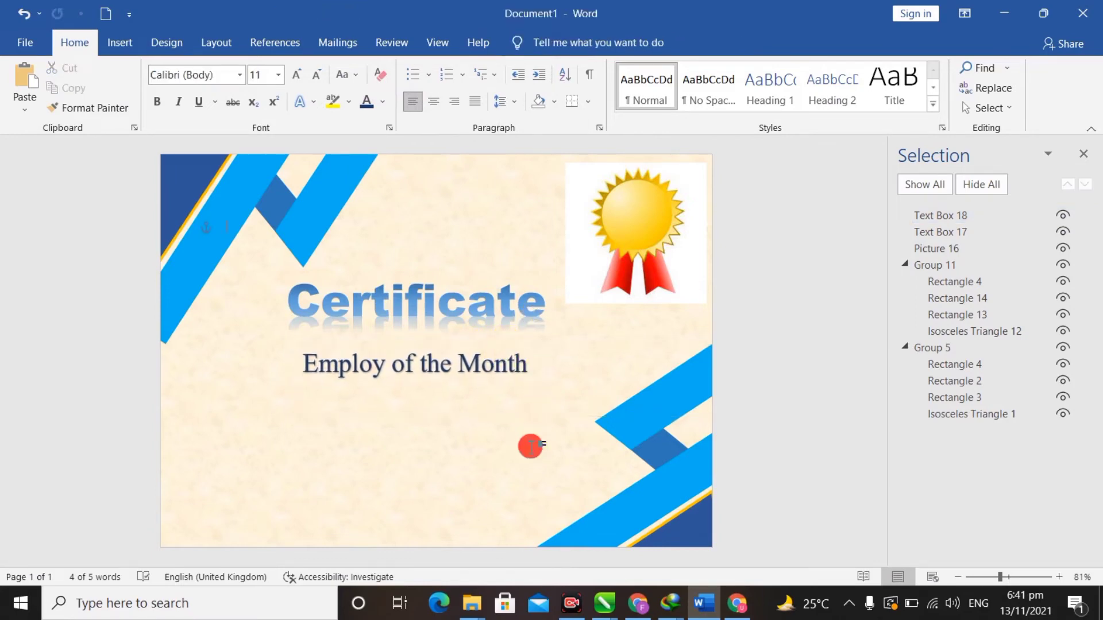
double_click(425, 354)
key(ctrl)
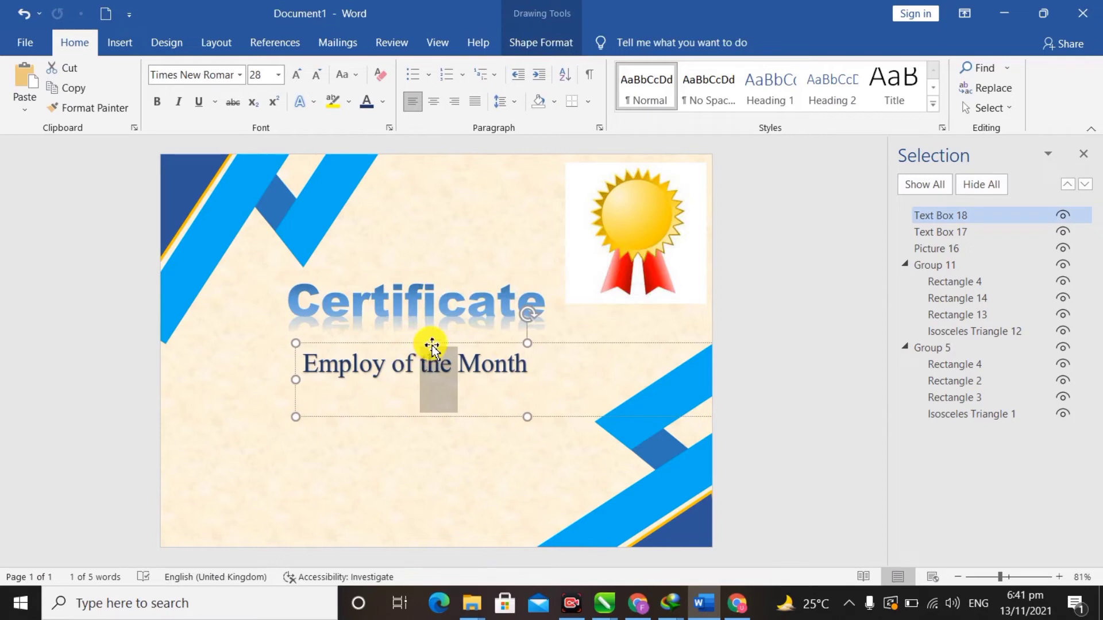
- Copy the subtitle box below itself and retype its text as 'Awarded to'
click(432, 345)
mouse_move(426, 364)
mouse_down()
mouse_move(419, 387)
mouse_move(428, 395)
mouse_move(430, 386)
mouse_up()
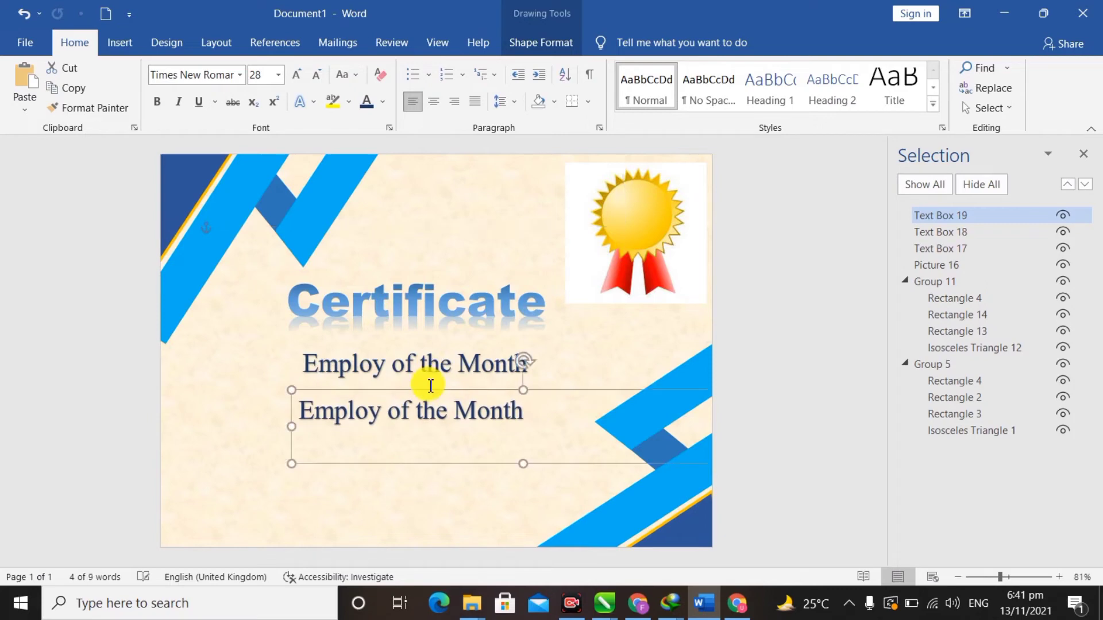
key(ctrl+a)
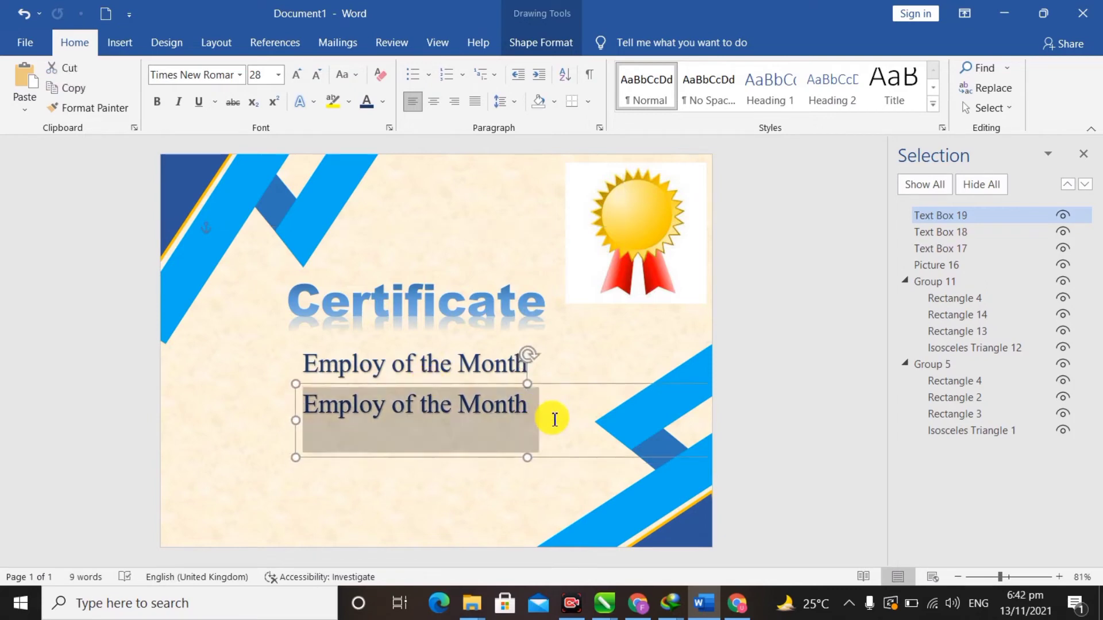
text(Awarded to)
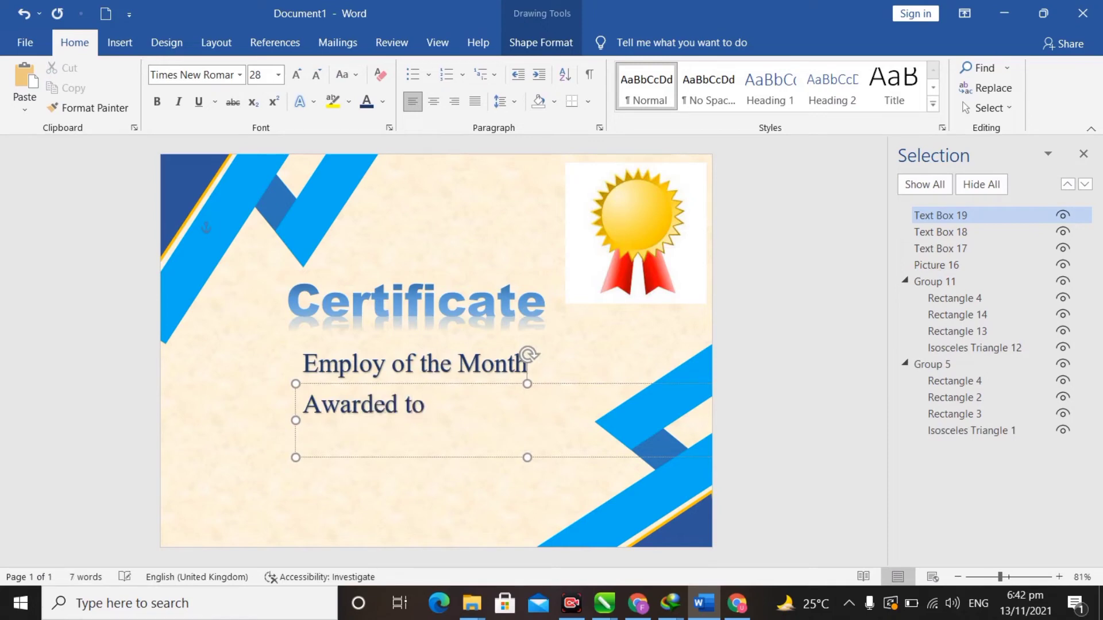
- Set 'Awarded to' to 14 pt and position the box under the subtitle
key(ctrl+a)
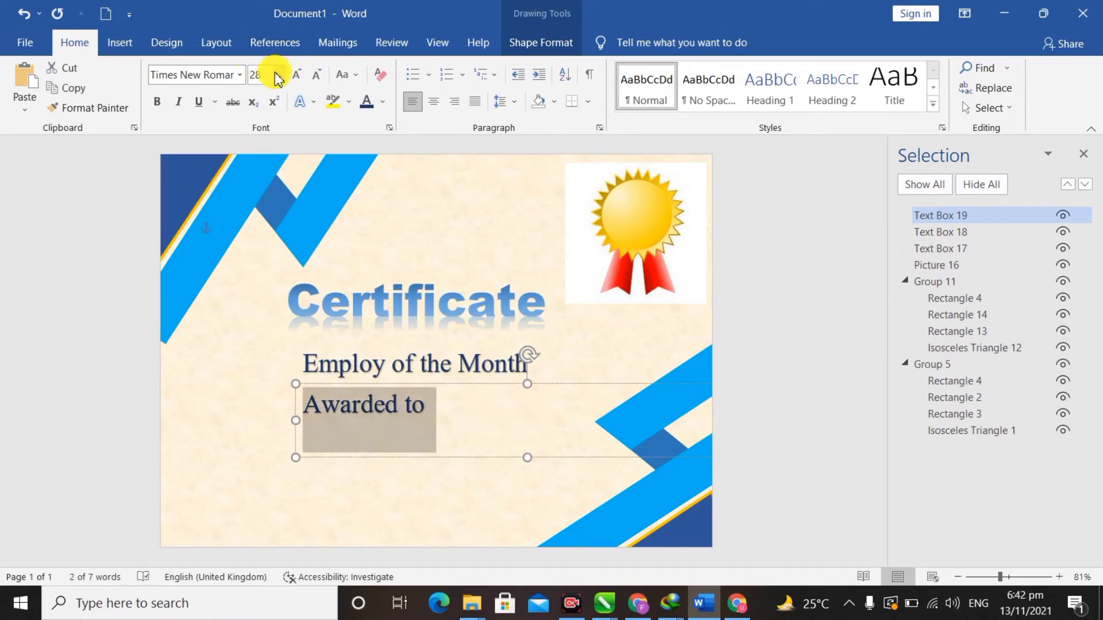
click(278, 76)
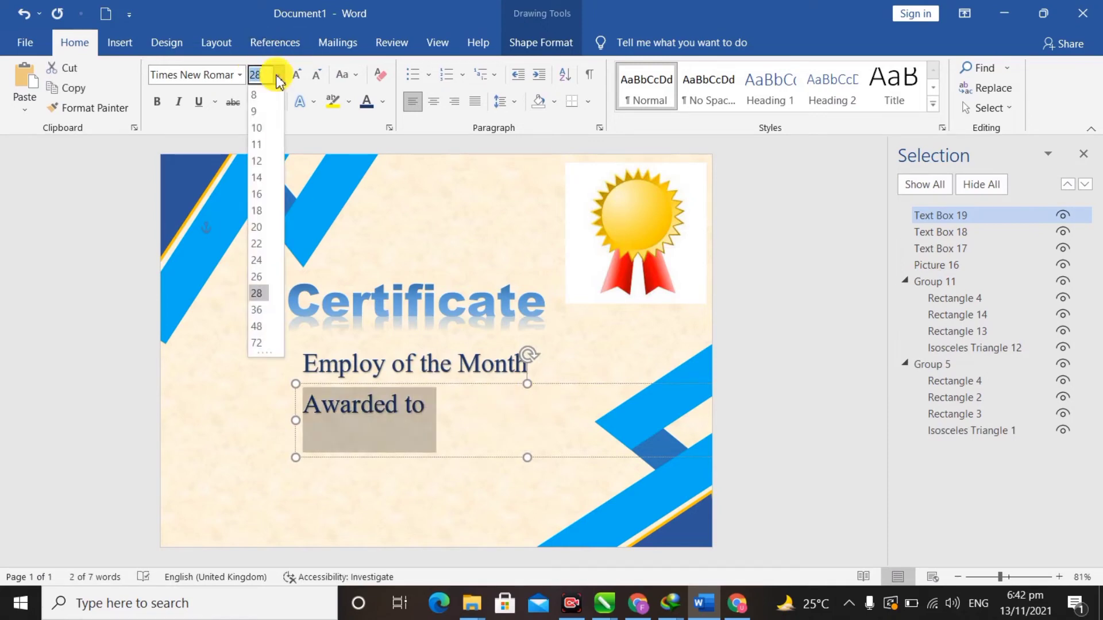
click(265, 179)
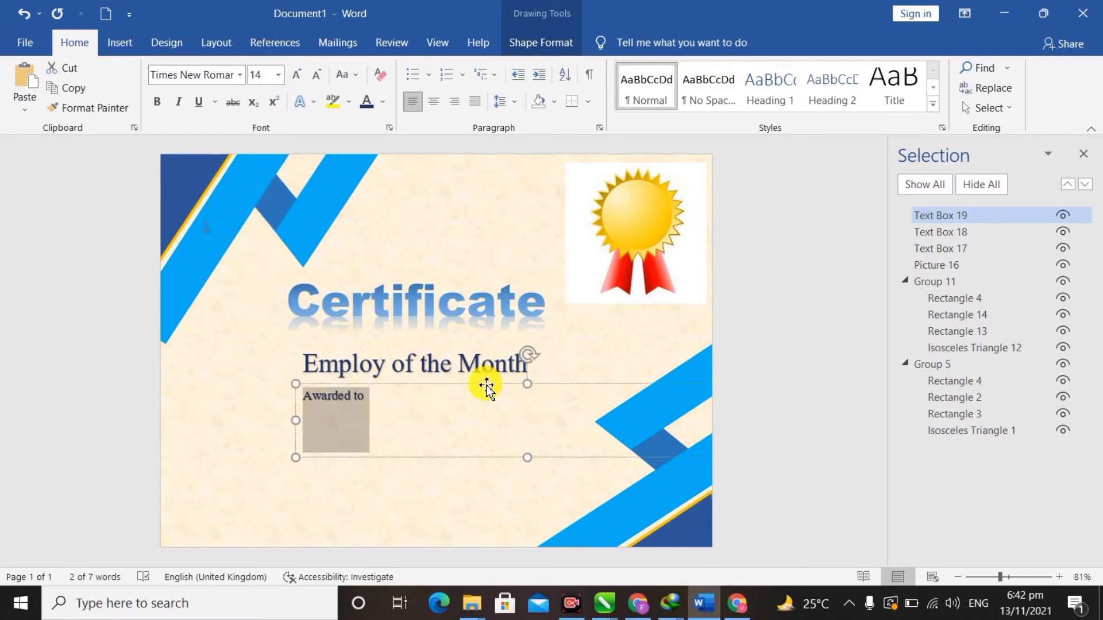
drag(487, 389, 565, 381)
click(565, 382)
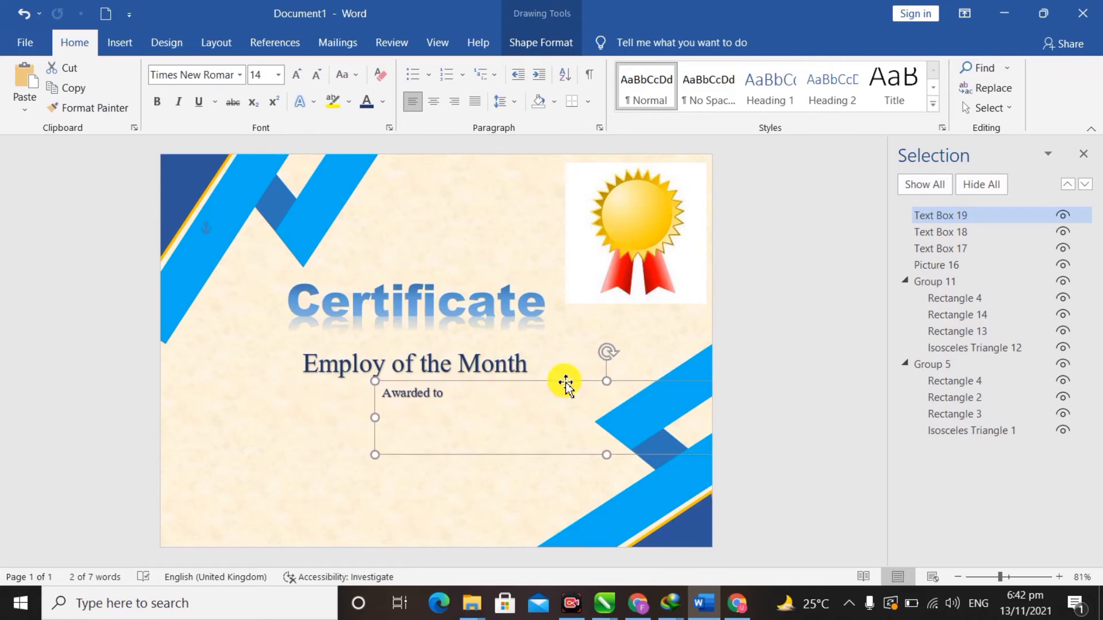
key(ctrl+z)
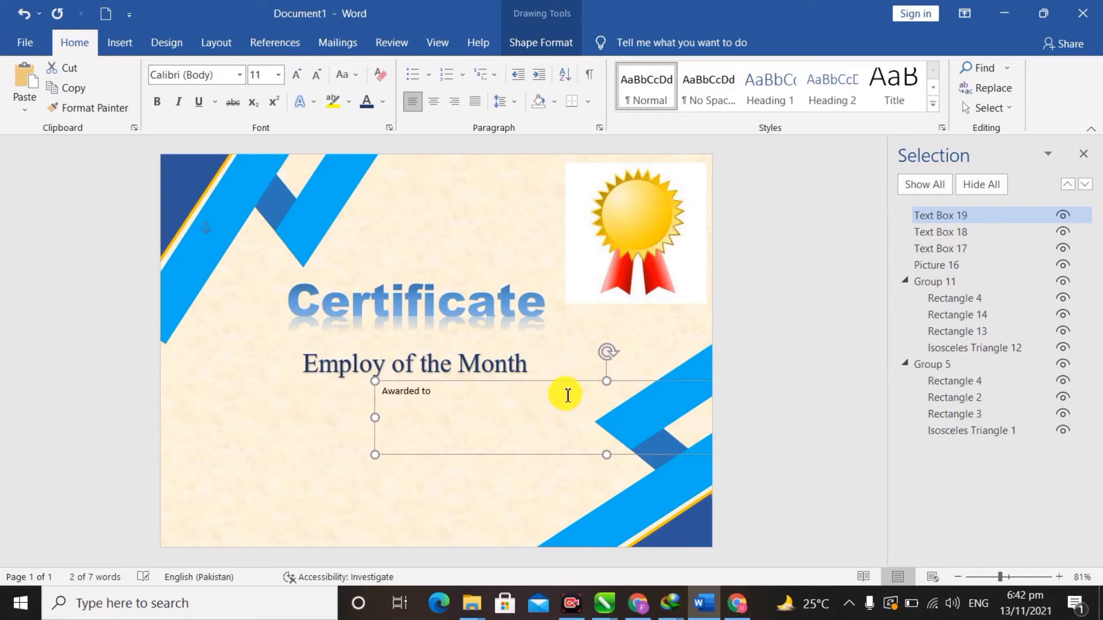
- Format the 'Awarded to' line as 14 pt Times New Roman
click(303, 453)
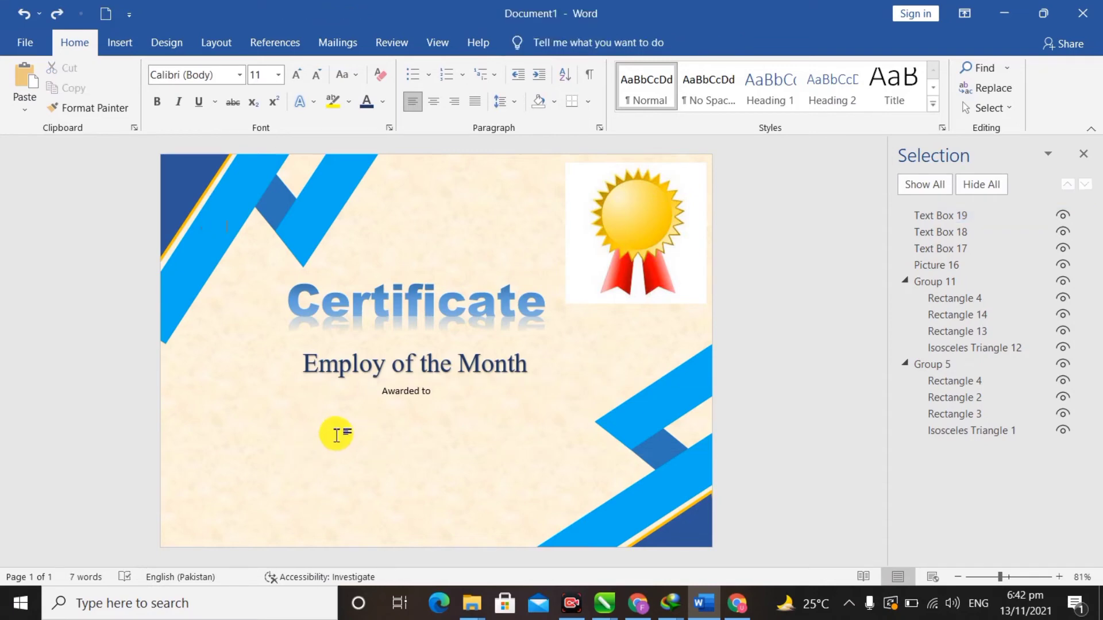
click(426, 392)
triple_click(440, 395)
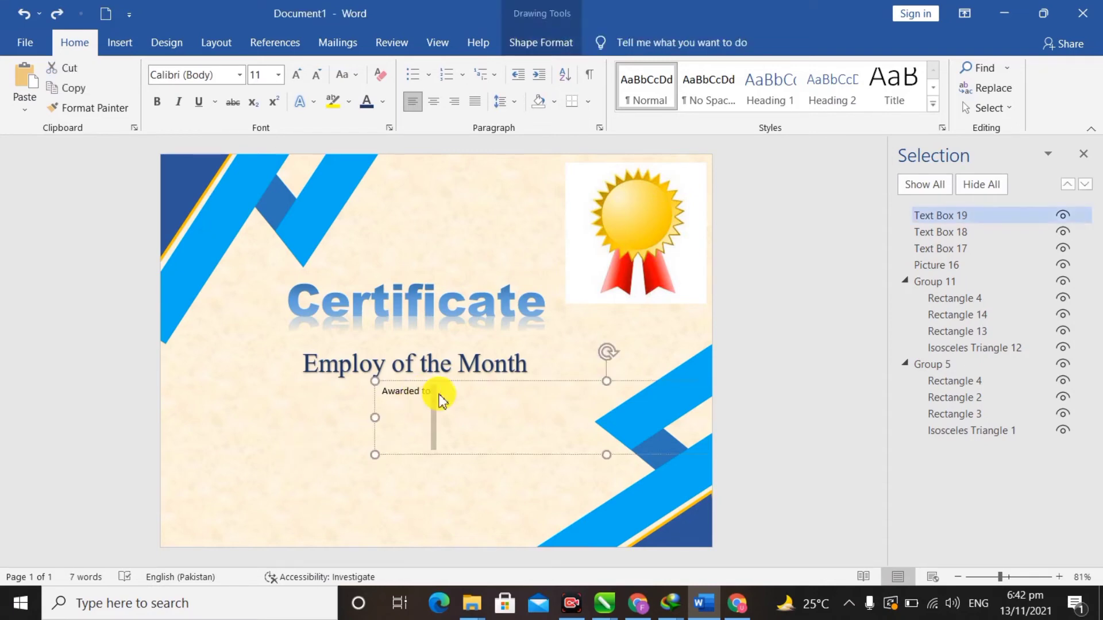
click(278, 75)
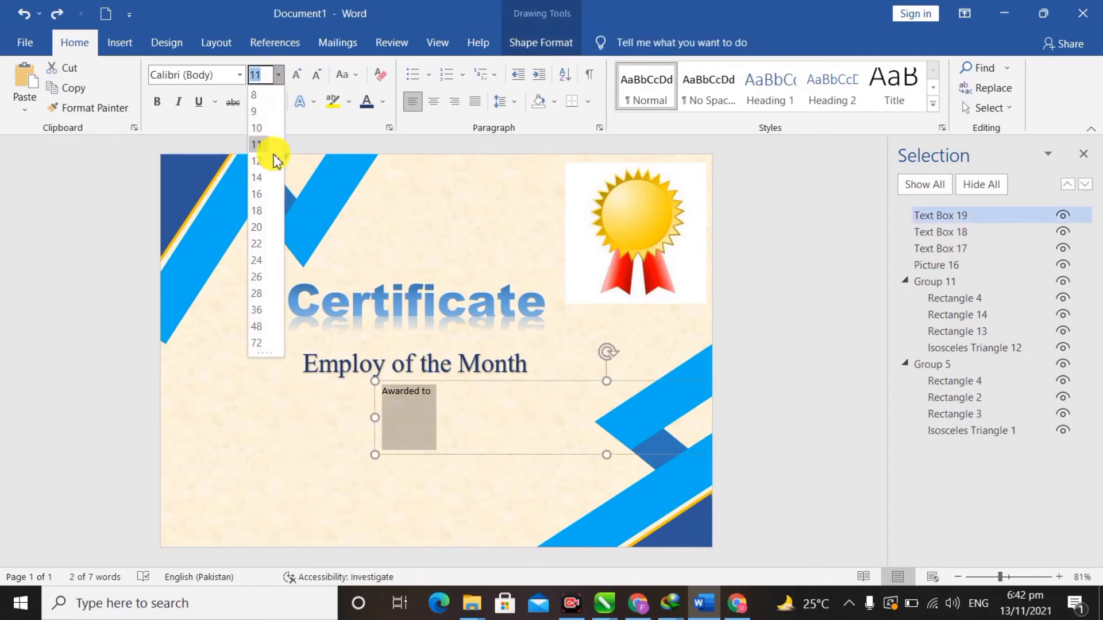
click(266, 181)
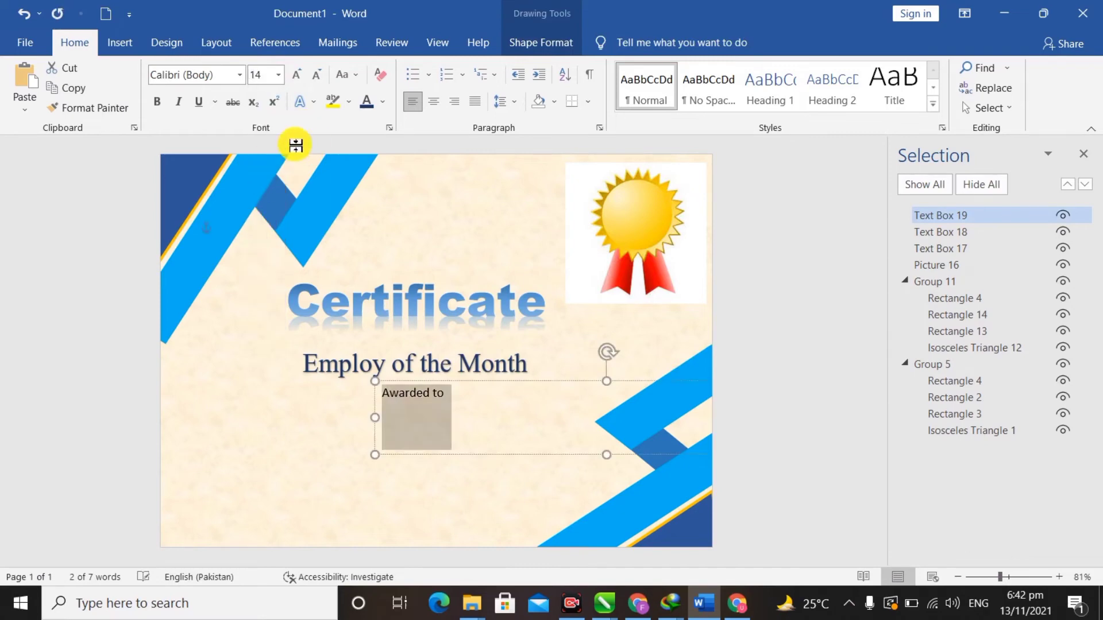
click(241, 75)
click(246, 176)
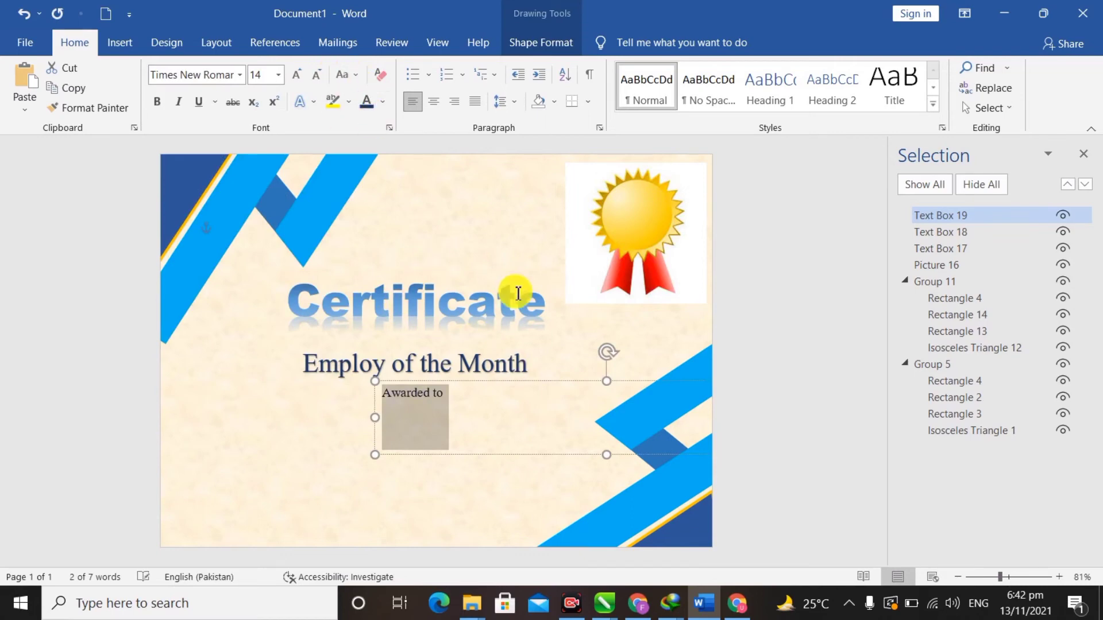
click(585, 385)
- Copy the 'Awarded to' box lower down and type the recipient's name into it
drag(586, 385, 577, 417)
click(495, 419)
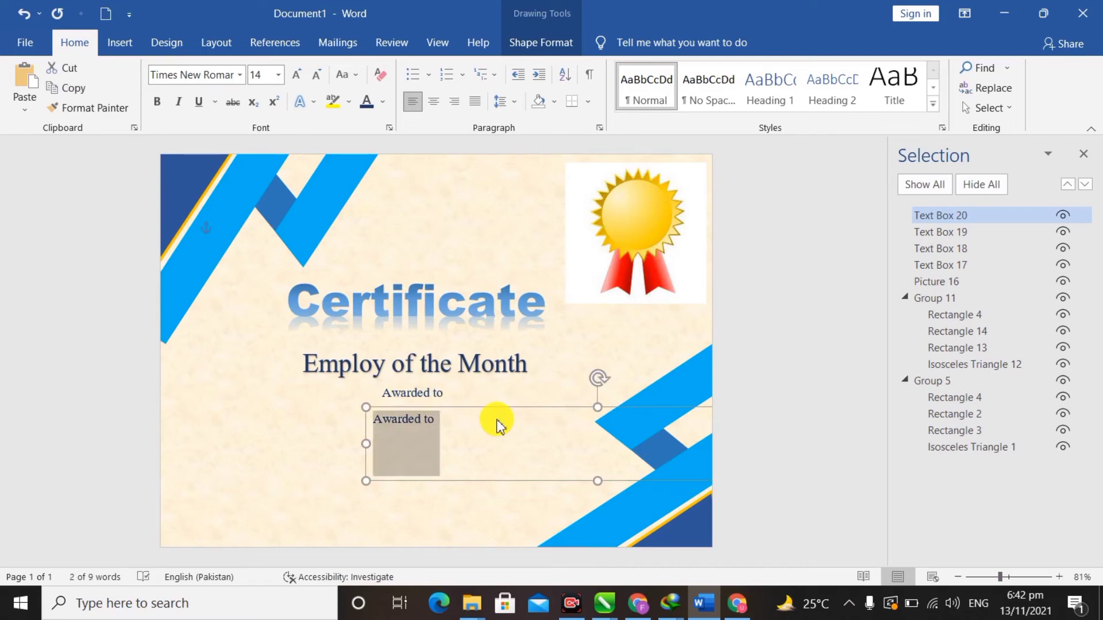
text(Name)
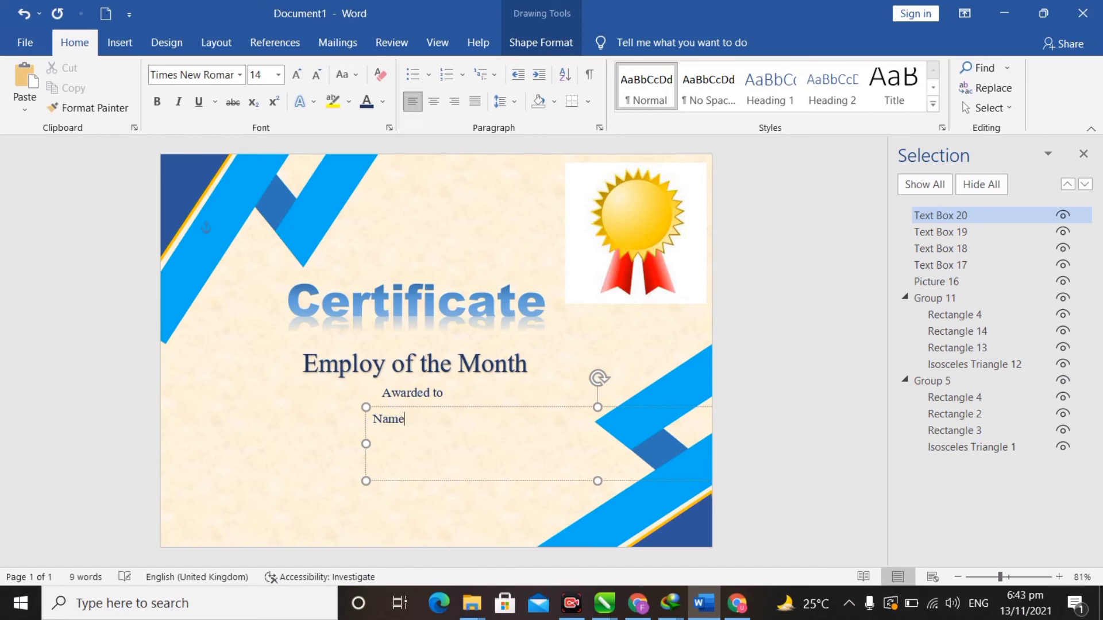
key(BackSpace)
- Enlarge the recipient's name to 72 pt, then one size smaller, centred beneath 'Awarded to'
key(ctrl+a)
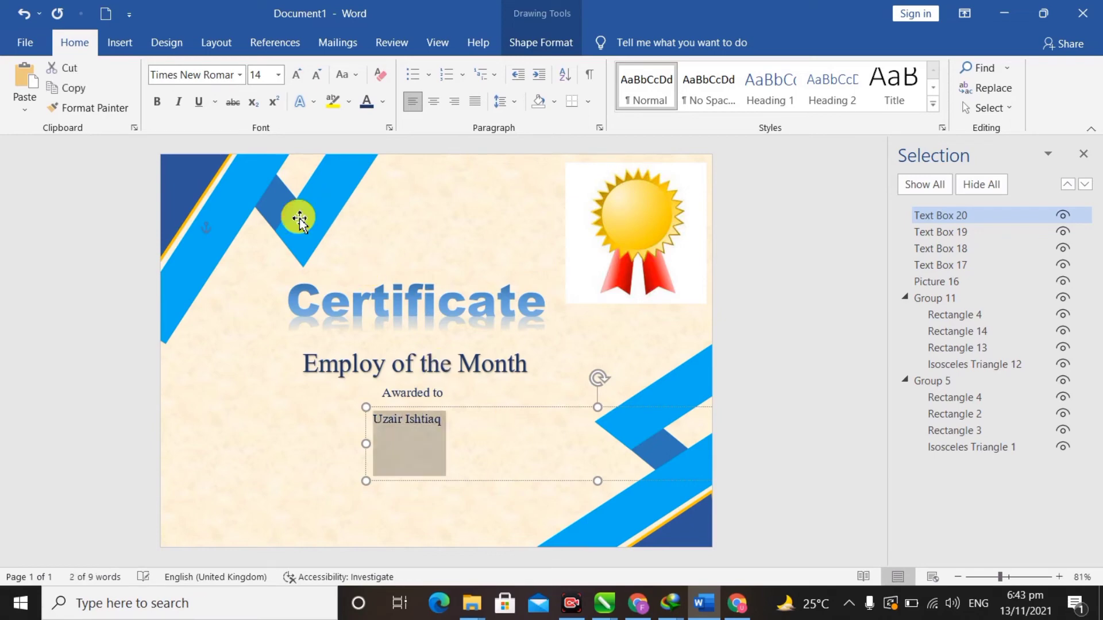
click(278, 74)
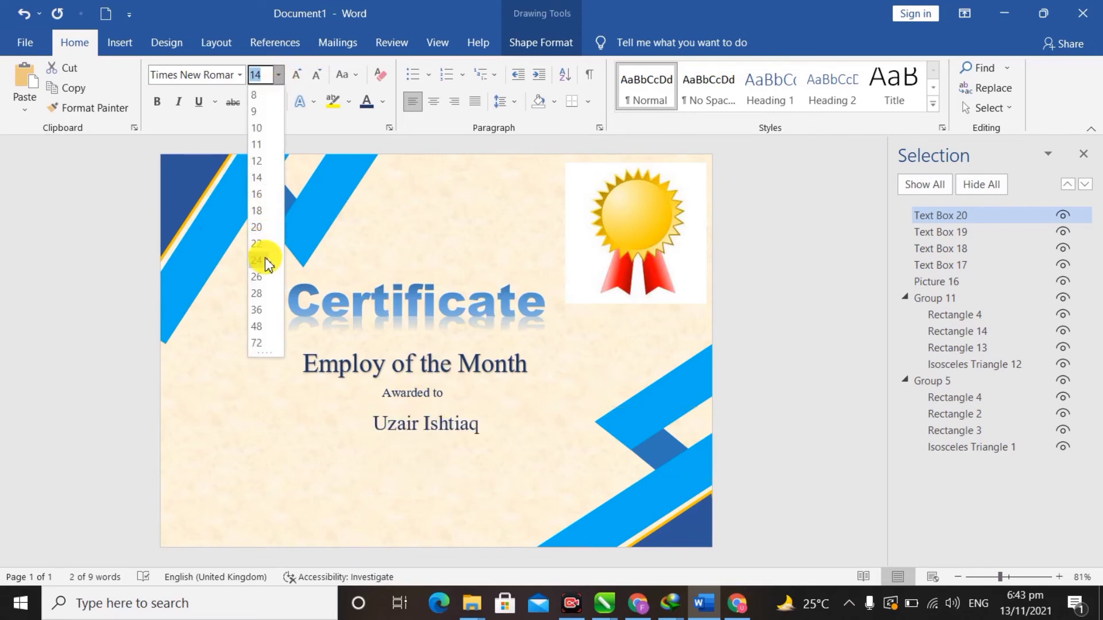
click(257, 293)
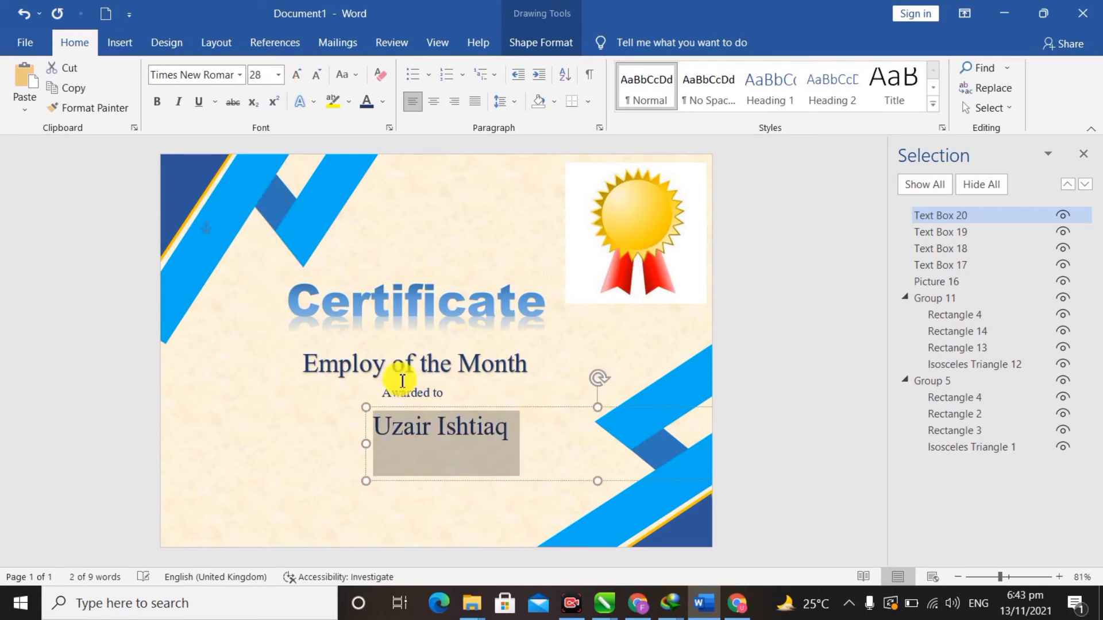
click(278, 75)
click(257, 343)
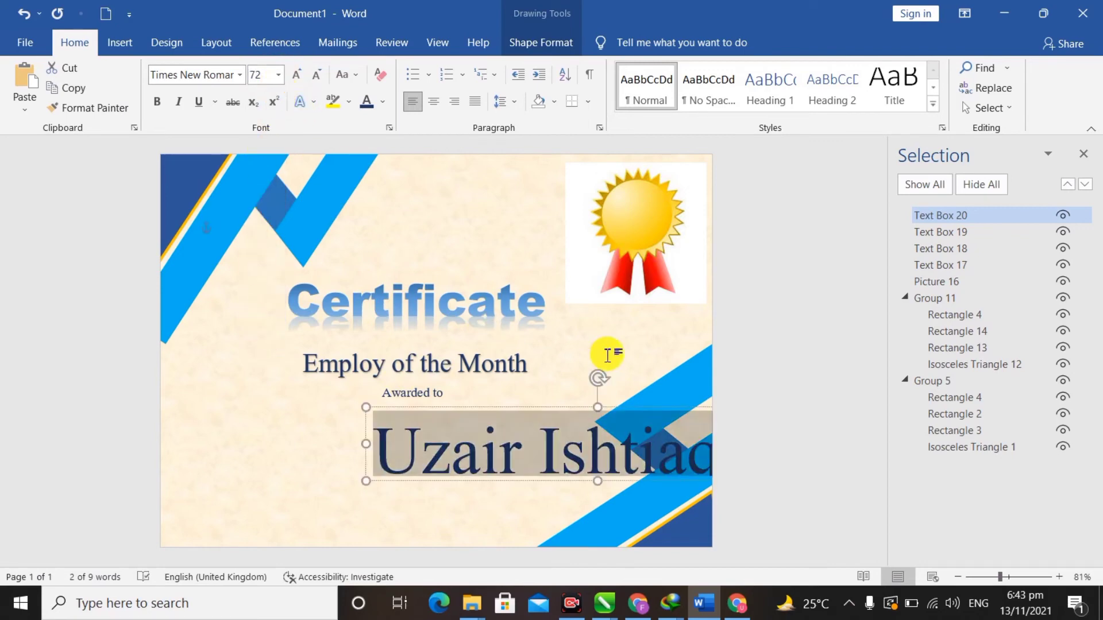
drag(639, 409, 522, 384)
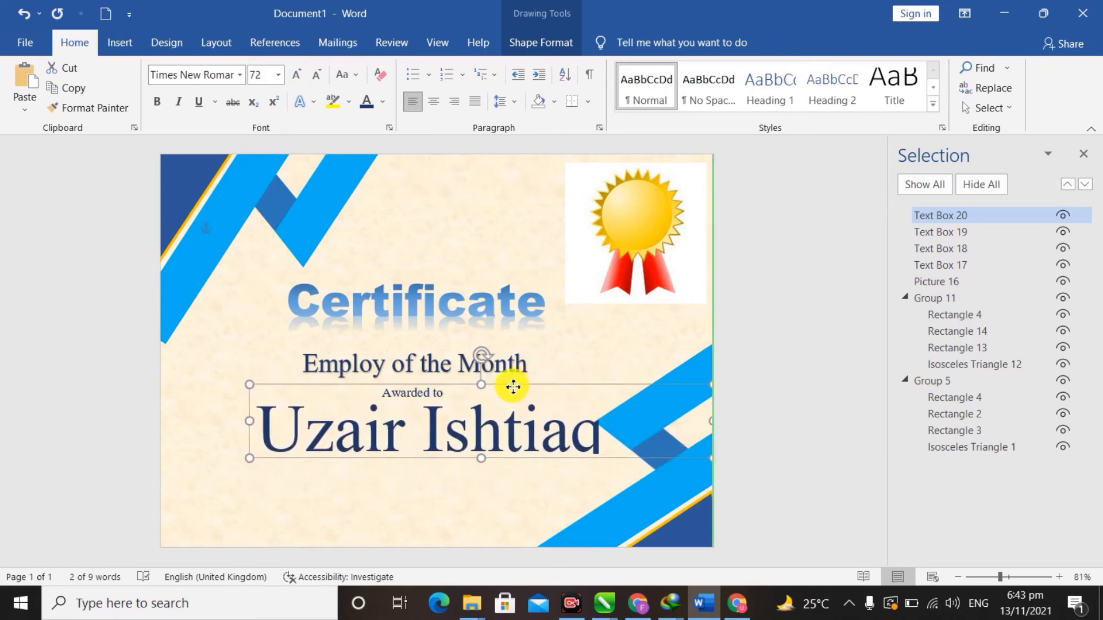
click(314, 83)
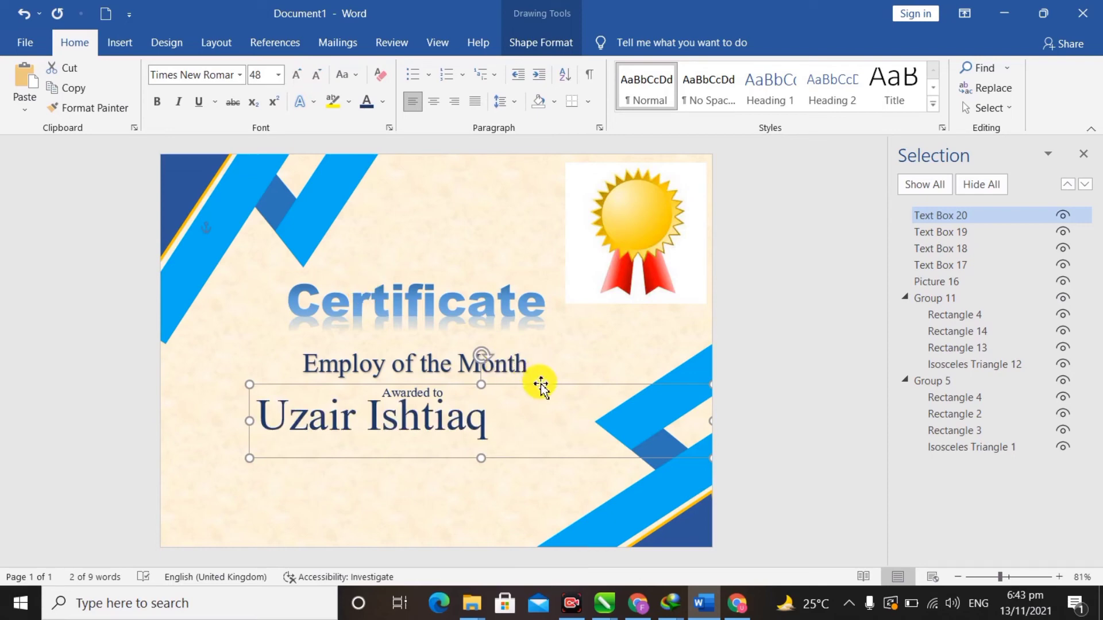
drag(539, 383, 582, 394)
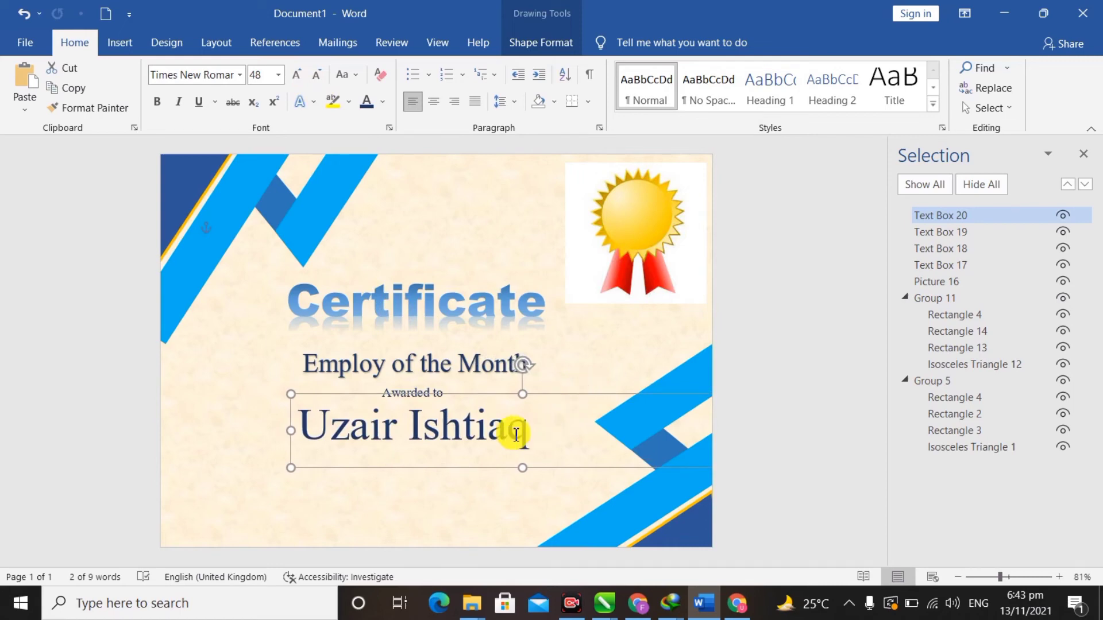
- Apply the blue gradient reflection text effect to the recipient's name
drag(520, 433, 285, 423)
click(312, 101)
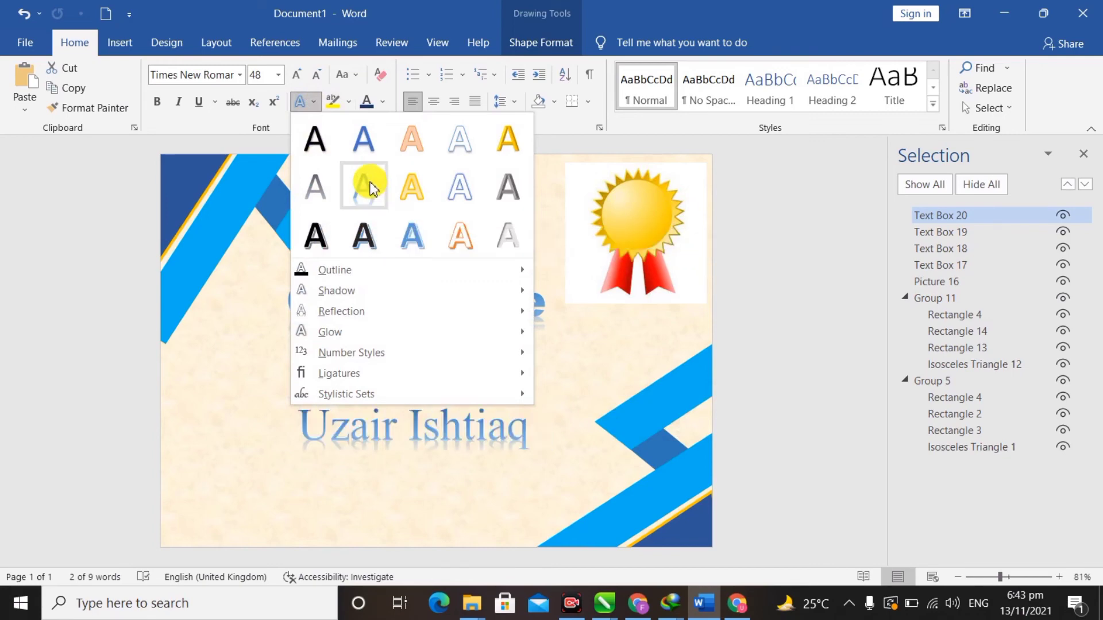
click(360, 164)
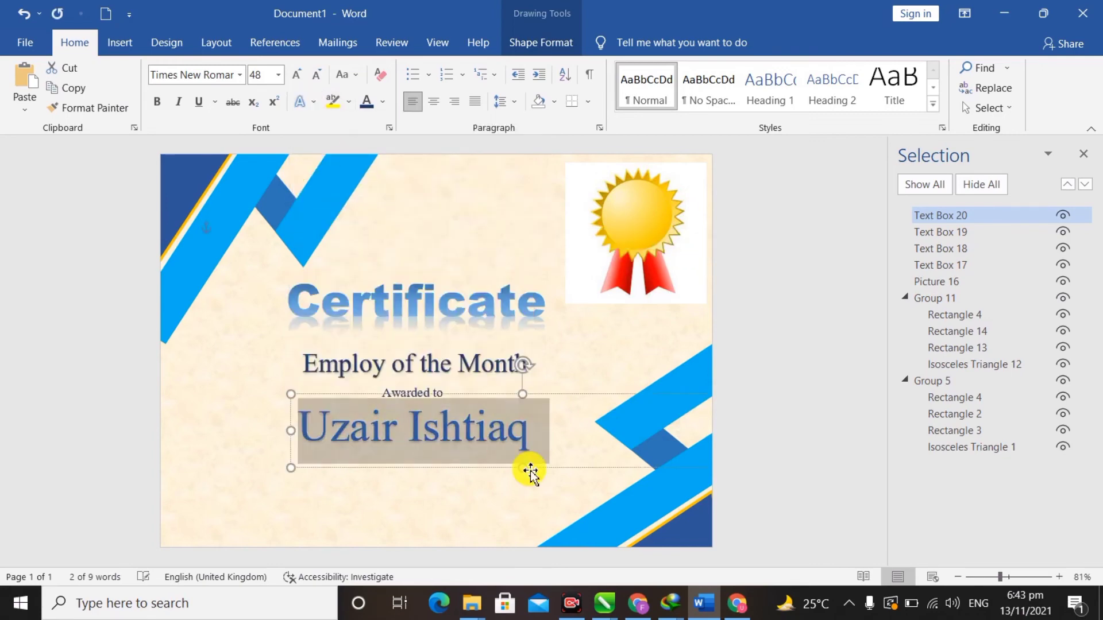
click(598, 449)
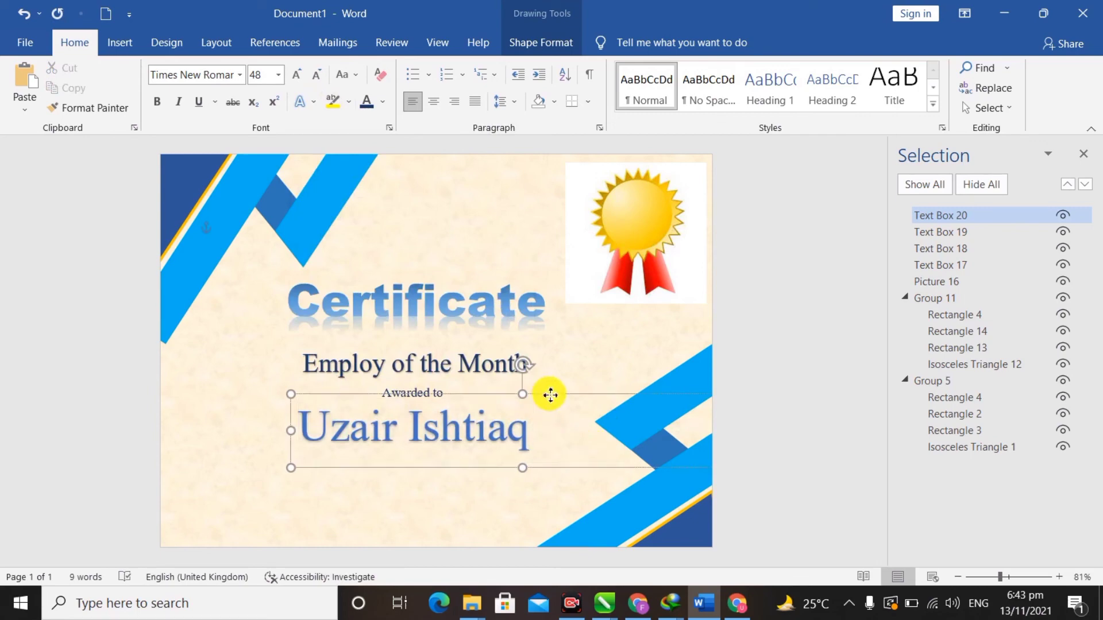
drag(548, 394, 431, 483)
key(ctrl+z)
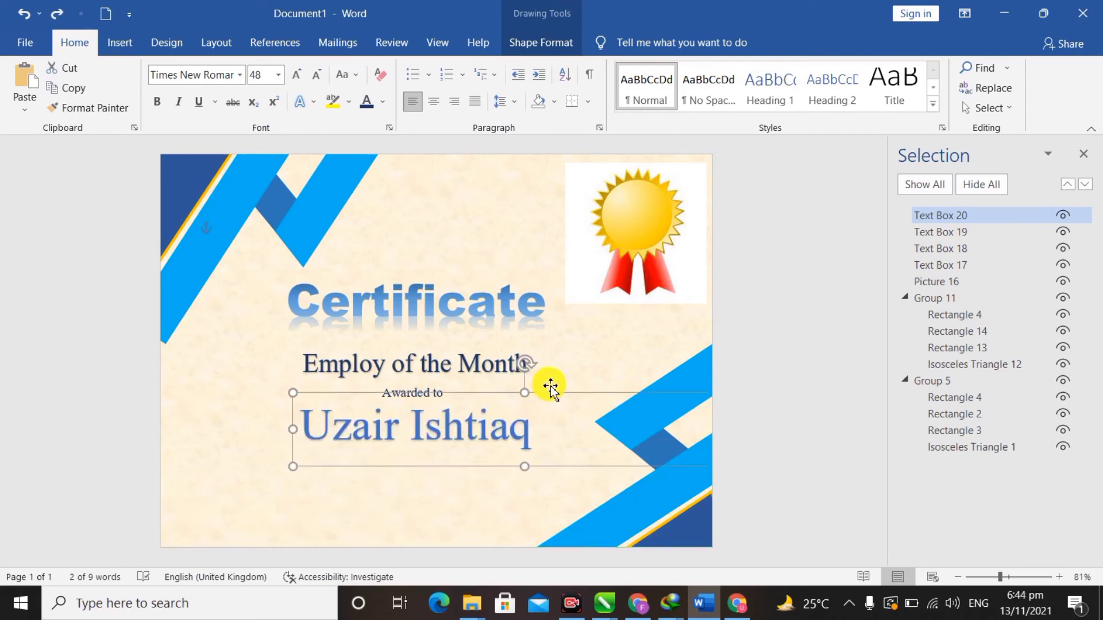
click(436, 388)
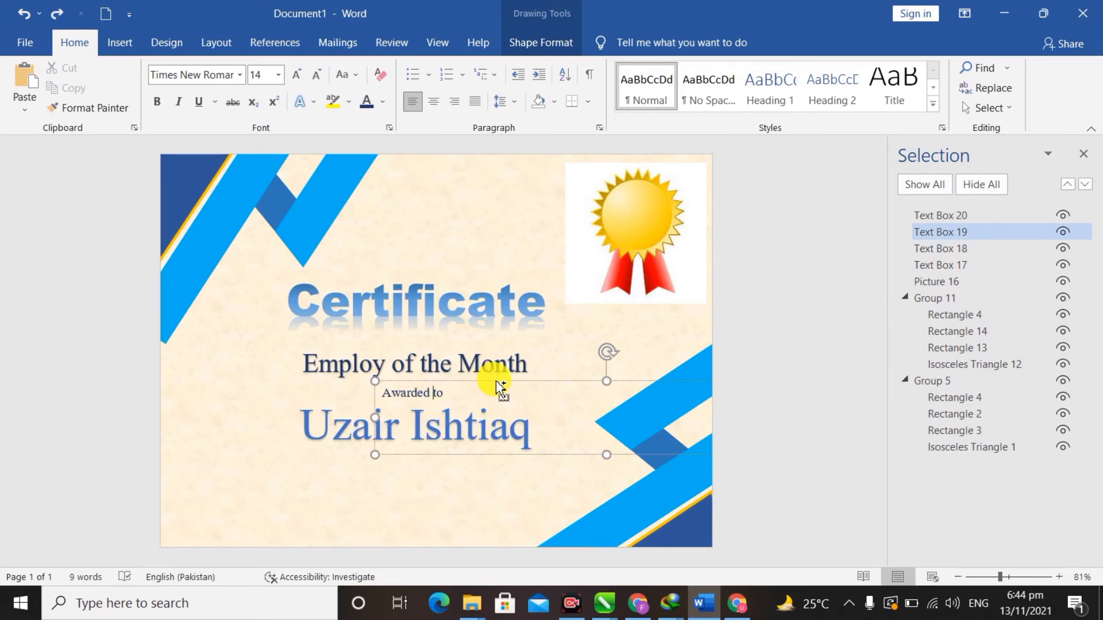
- Copy the 'Awarded to' box to the bottom-left and retype it as 'Signature'
drag(501, 386, 561, 487)
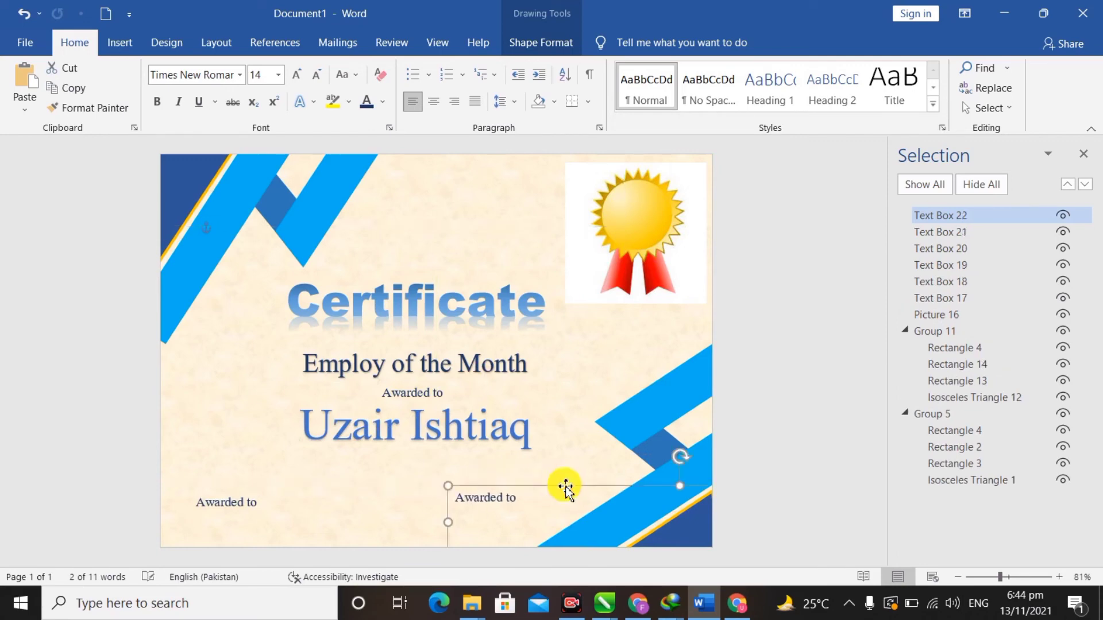
right_click(248, 513)
click(181, 518)
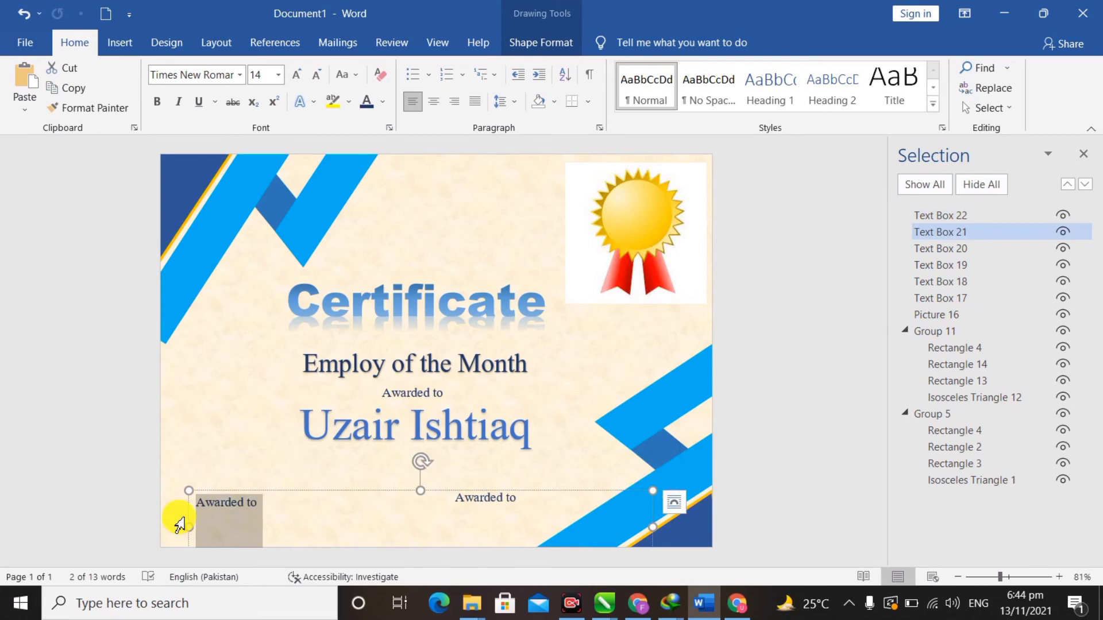
text(S)
key(BackSpace)
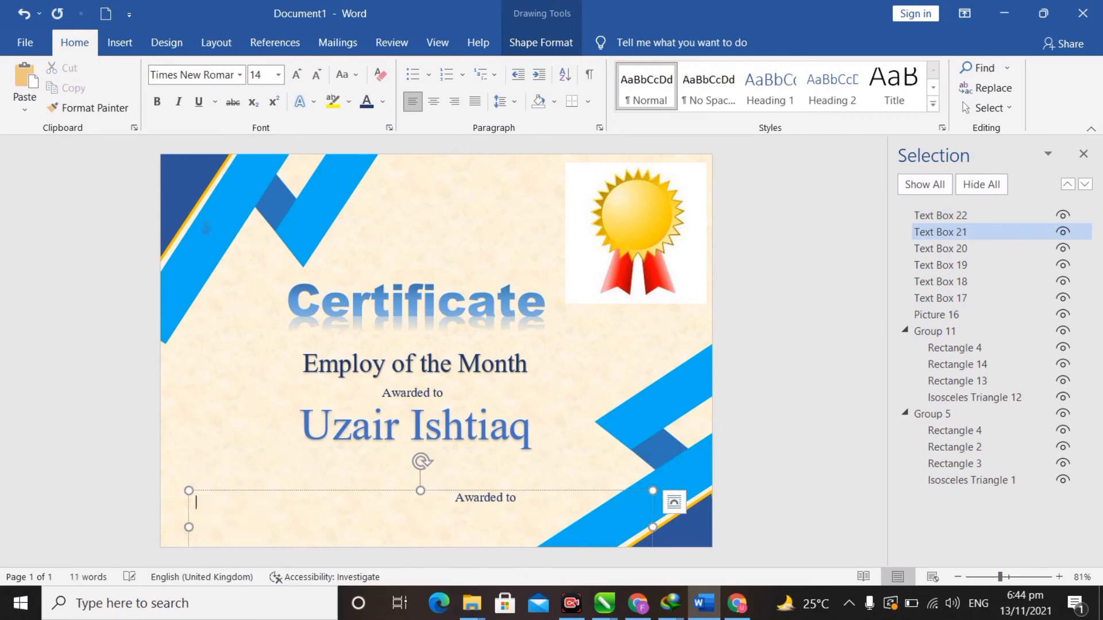
text(Signature)
- Retype the second bottom copy as 'Date'
click(495, 499)
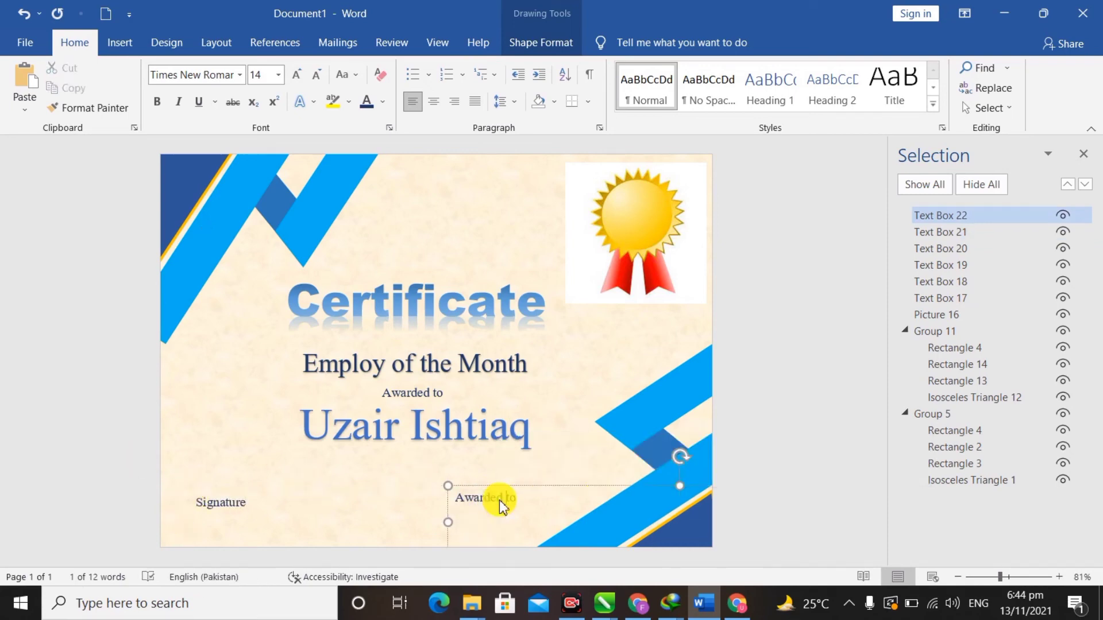
key(BackSpace)
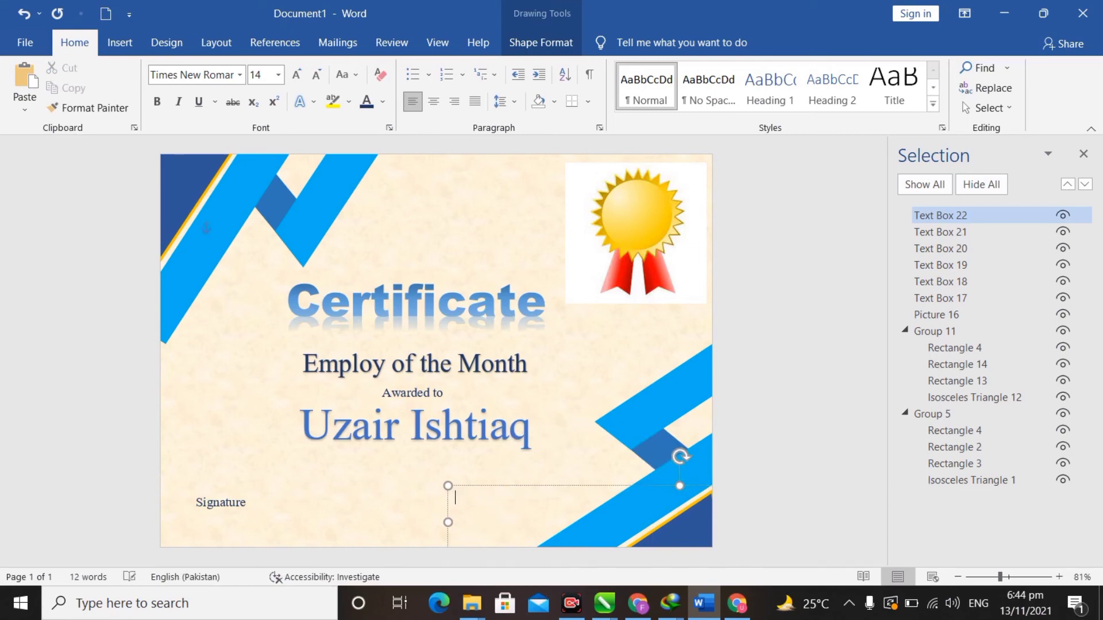
text(DAe)
click(219, 503)
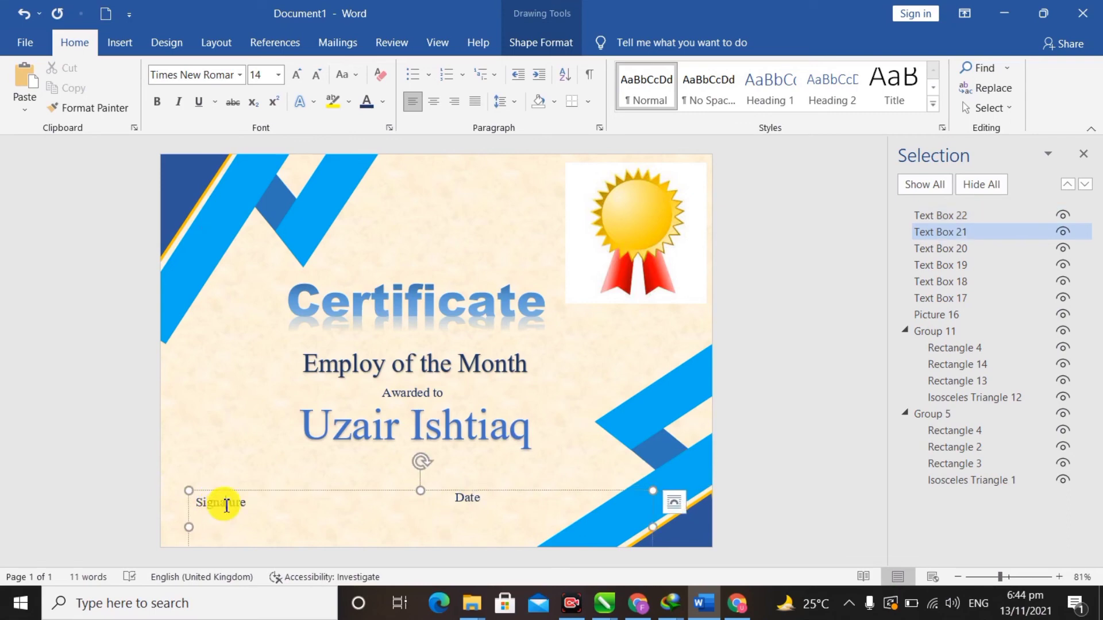
drag(193, 508, 198, 505)
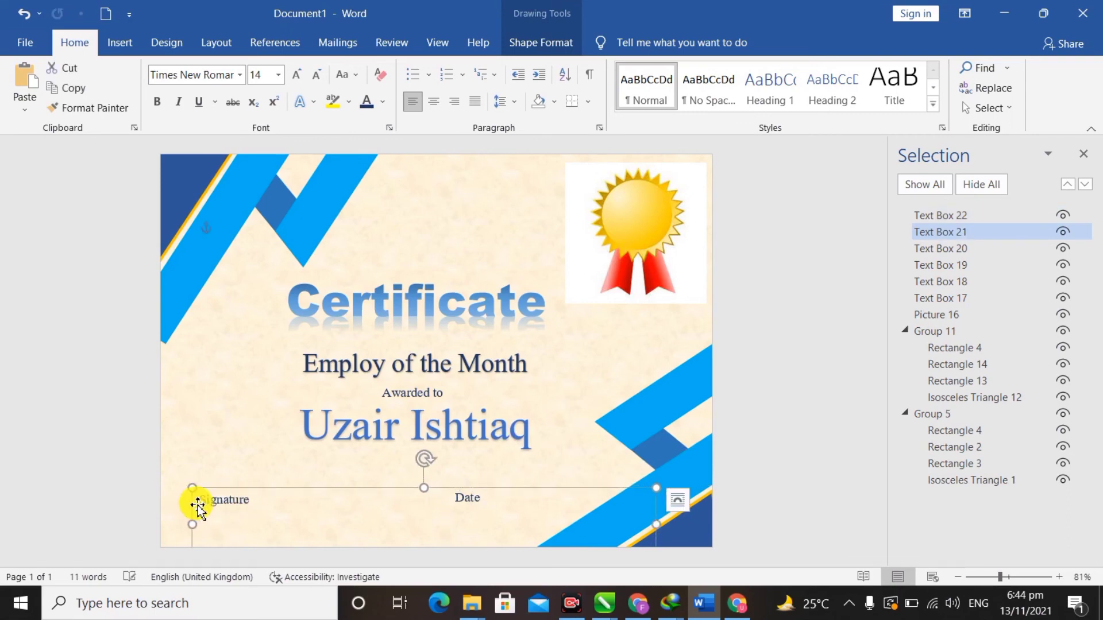
- Add an underscore signing line above Signature and a blank line above Date
double_click(198, 505)
key(ctrl+z)
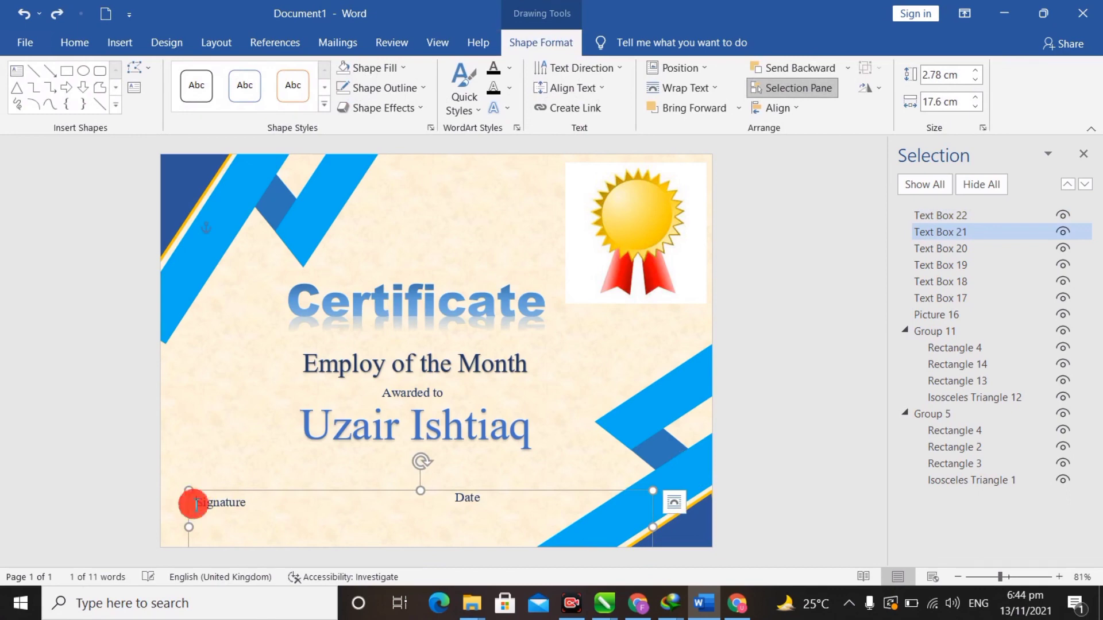
click(193, 504)
text(______________________)
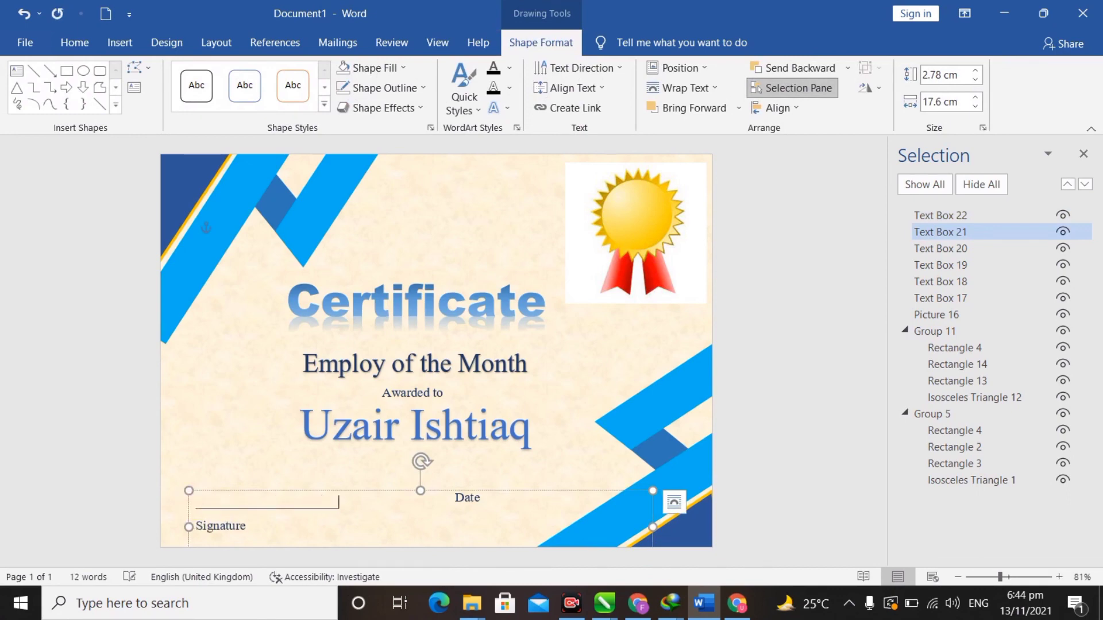
click(197, 506)
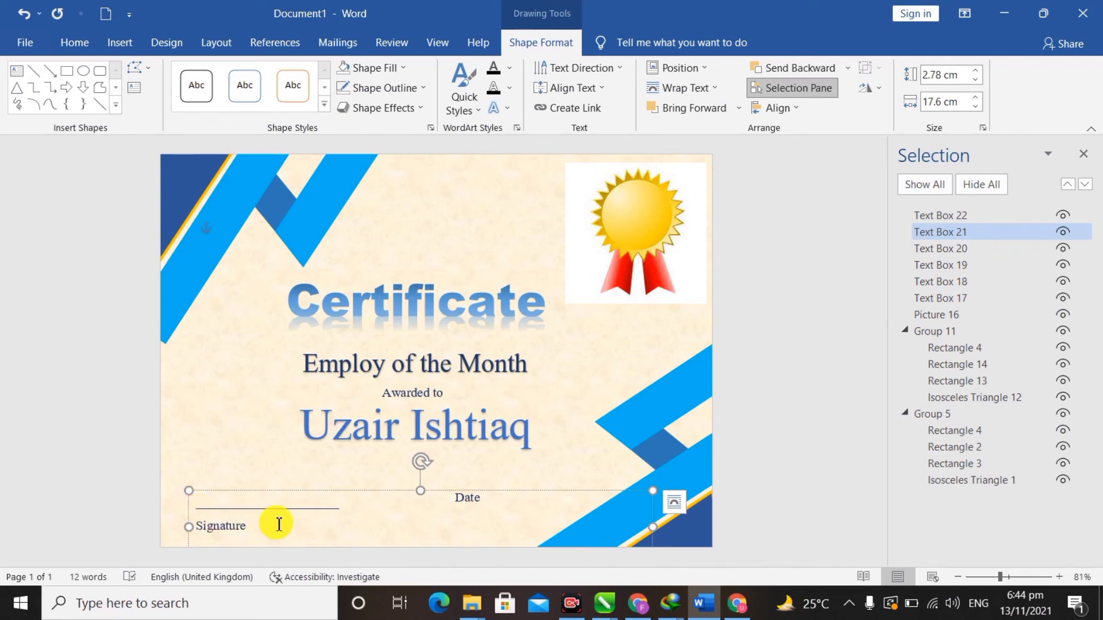
click(458, 500)
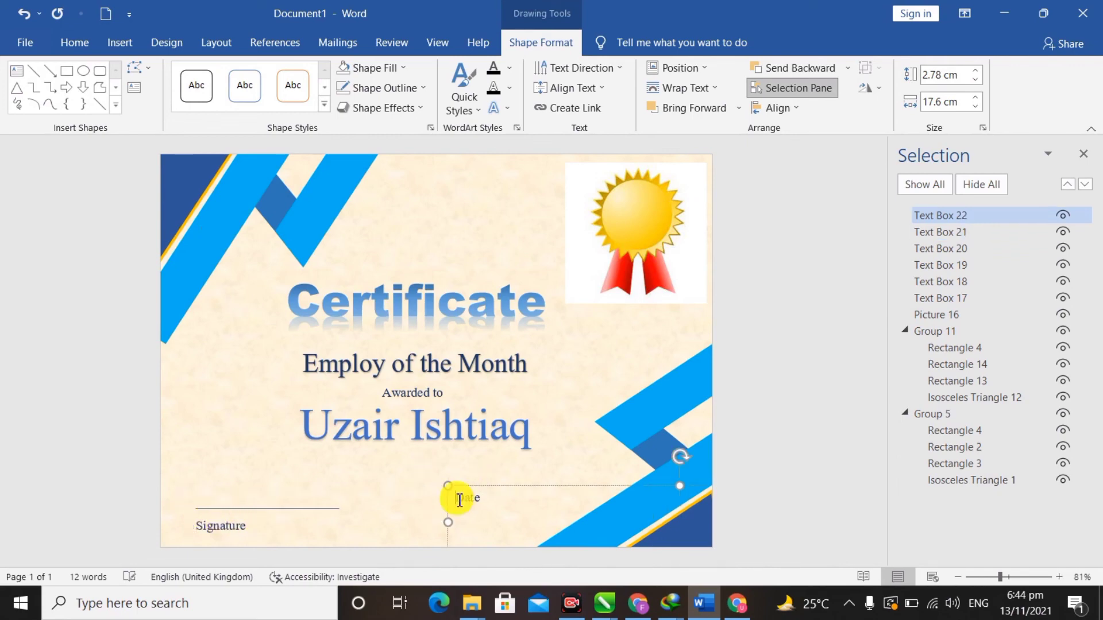
key(Return)
key(Up)
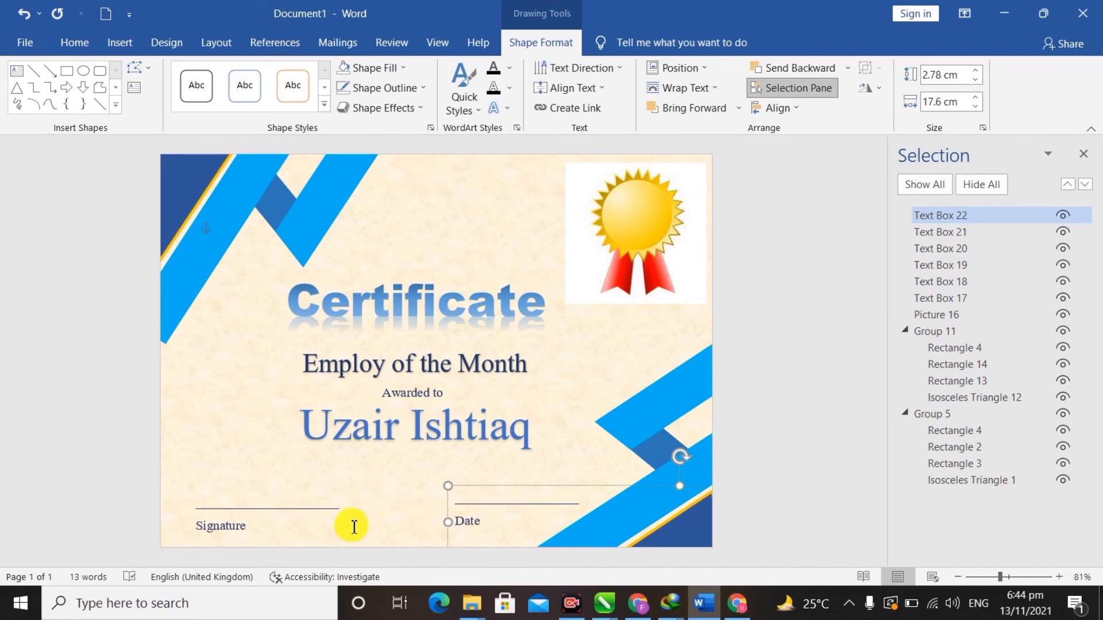
- Centre the Signature line and label, and move the box to the lower left
click(303, 515)
key(ctrl+a)
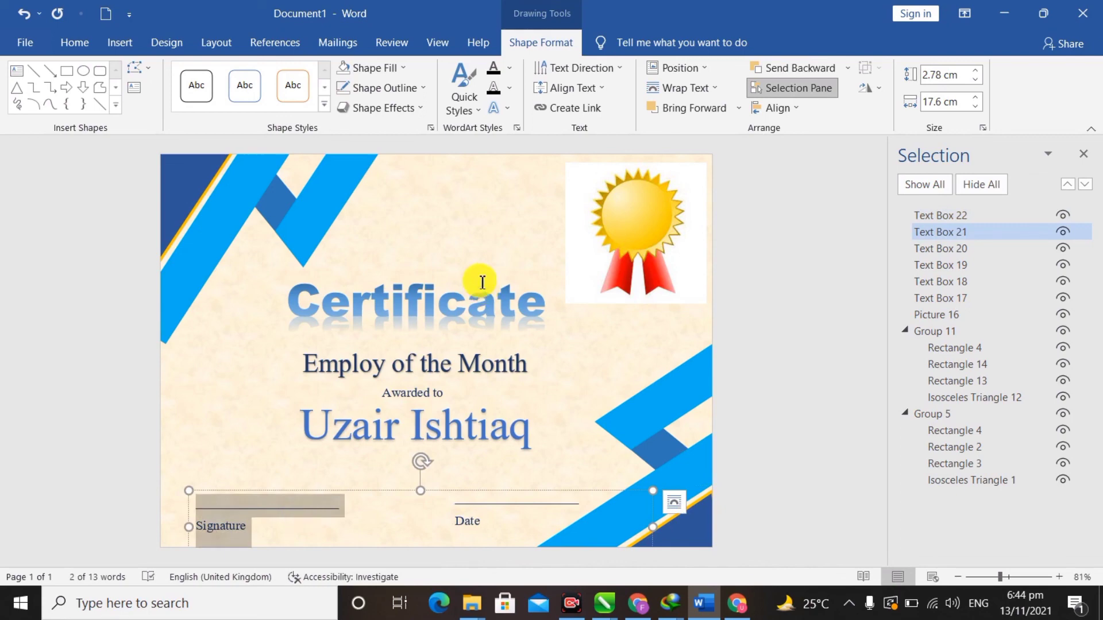
click(83, 44)
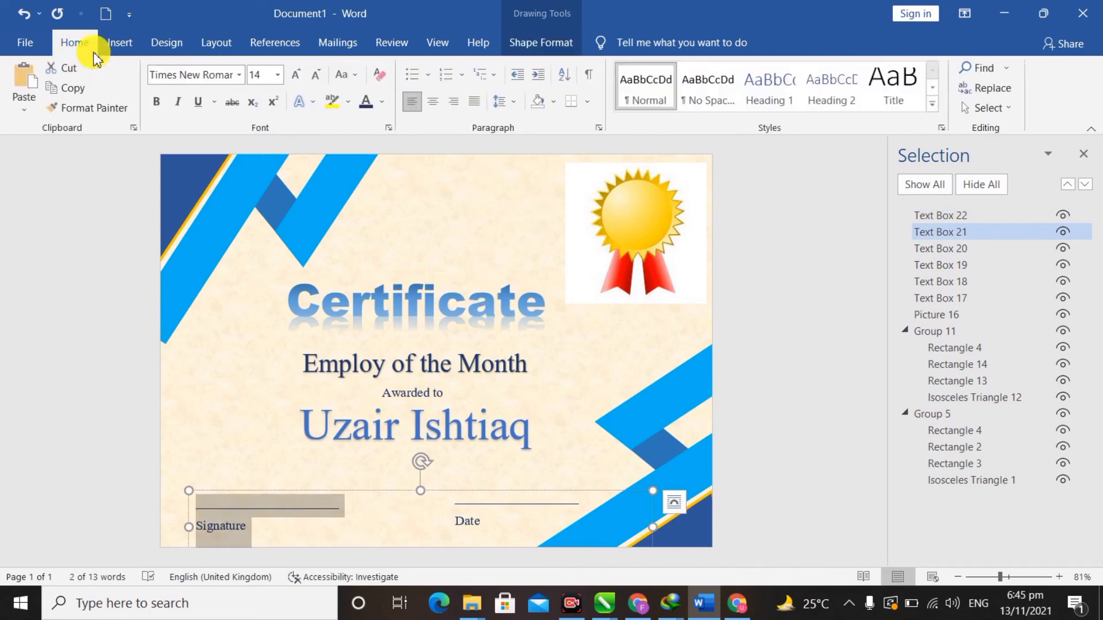
click(434, 102)
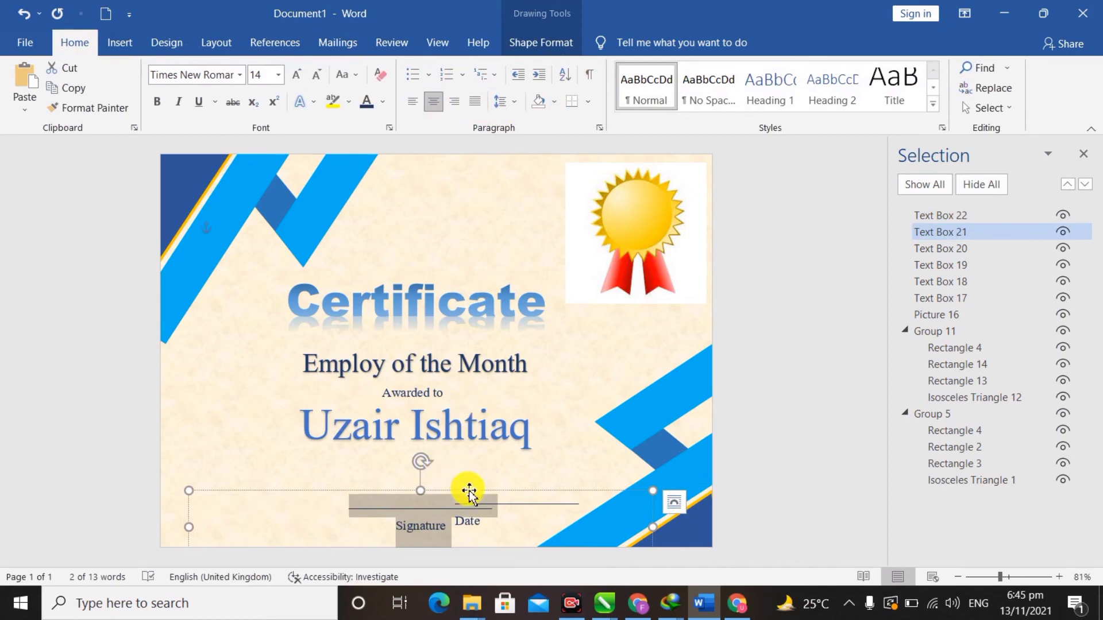
drag(469, 492, 316, 483)
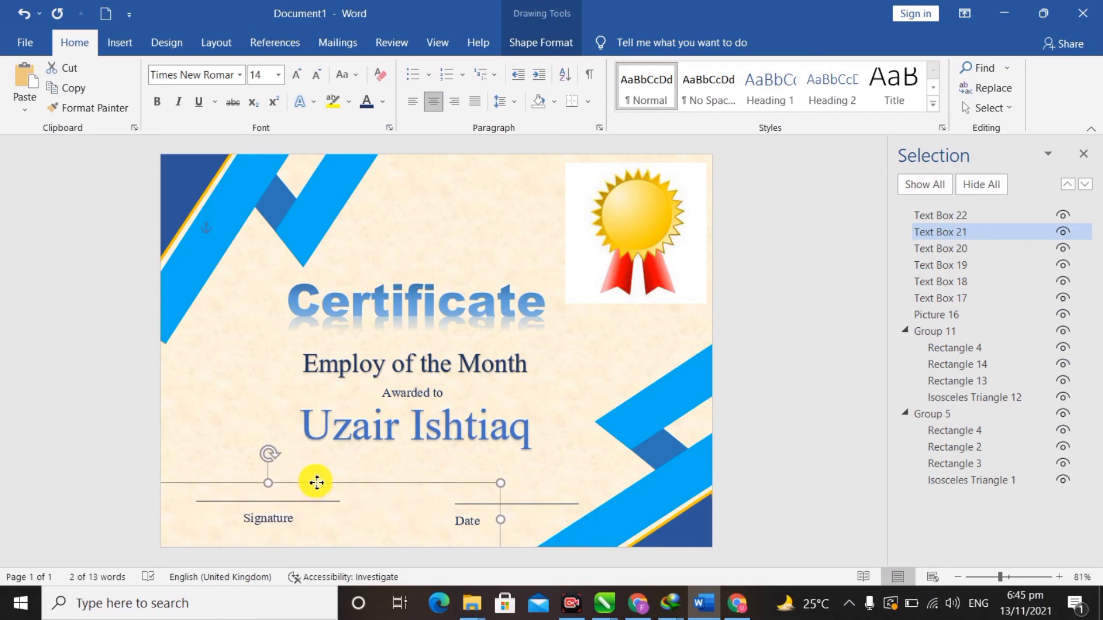
- Centre the Date line and label, and move the box to the bottom centre
click(550, 500)
key(ctrl+a)
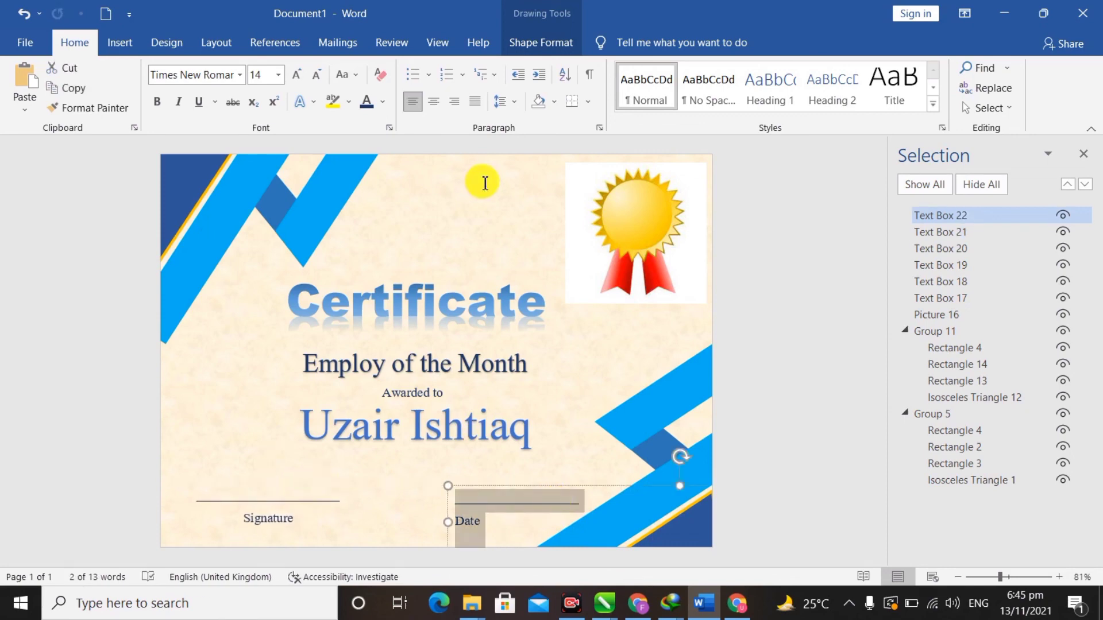
click(433, 102)
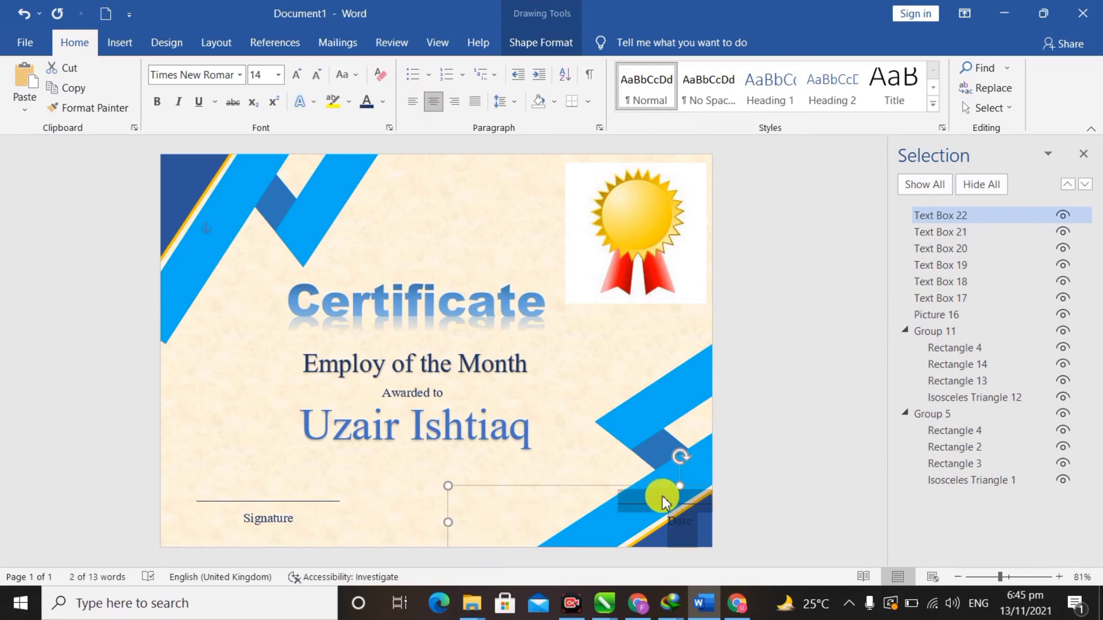
drag(664, 489, 495, 486)
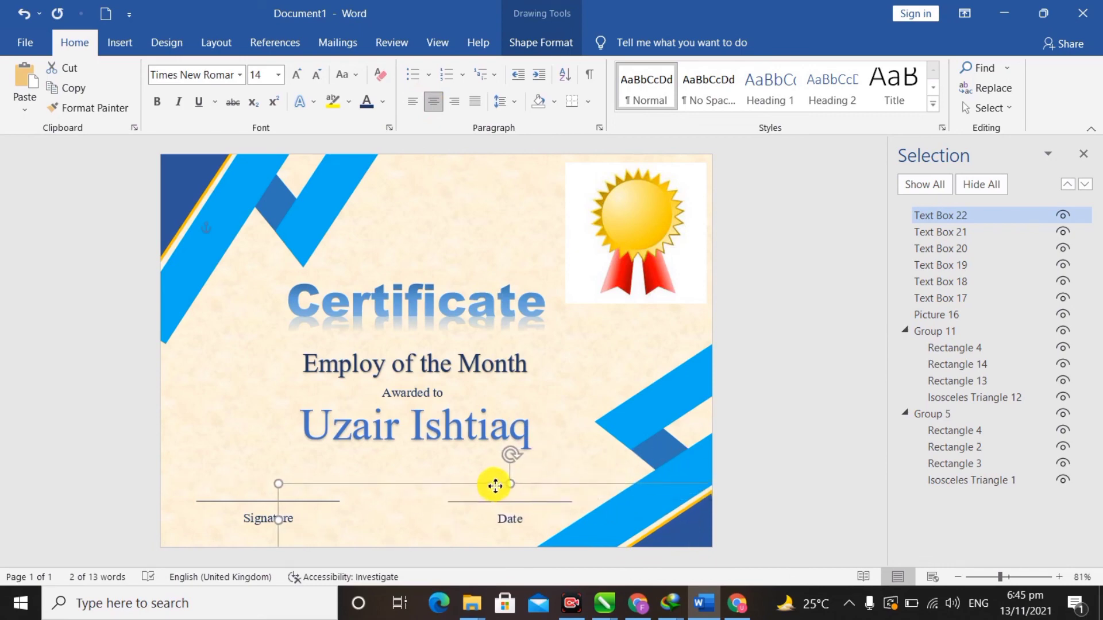
click(729, 418)
click(766, 418)
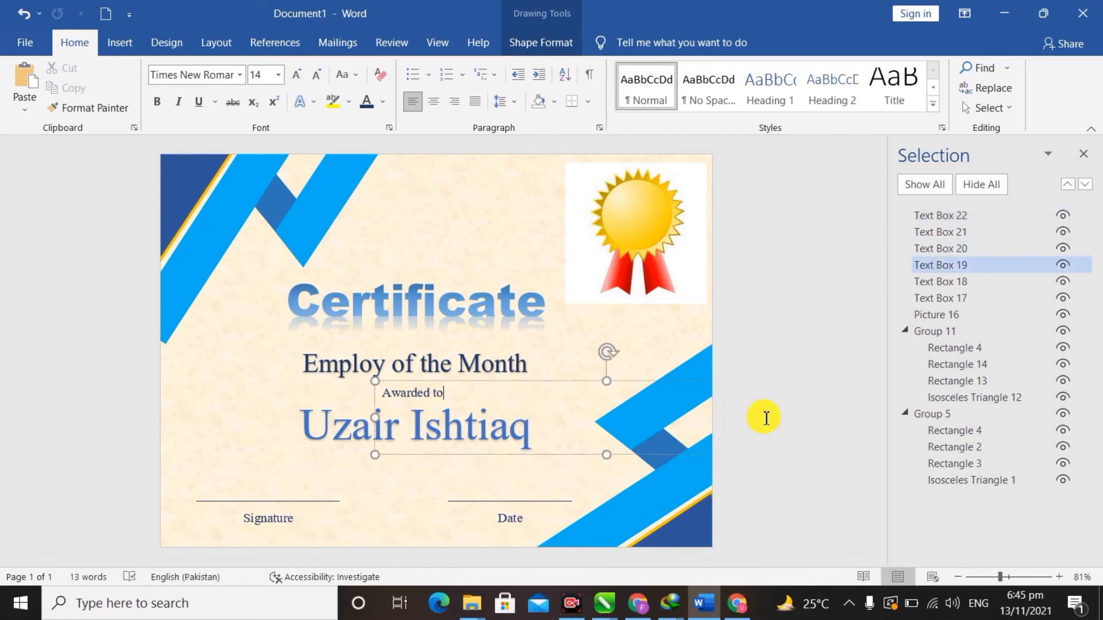
- Close the Selection pane and deselect the text box to view the finished certificate
click(1083, 153)
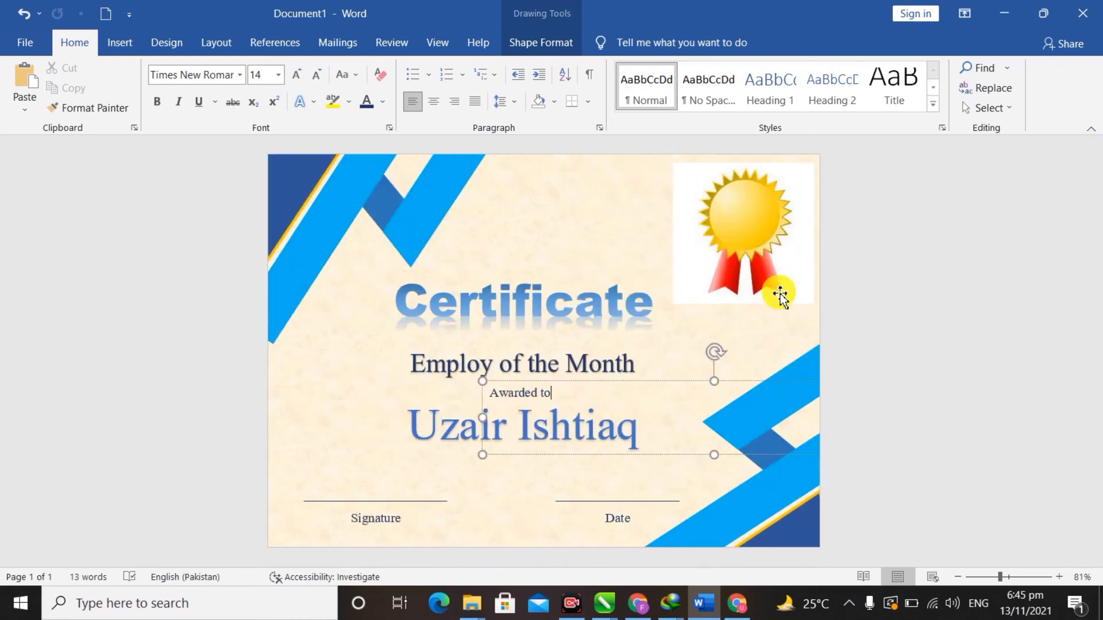
click(644, 254)
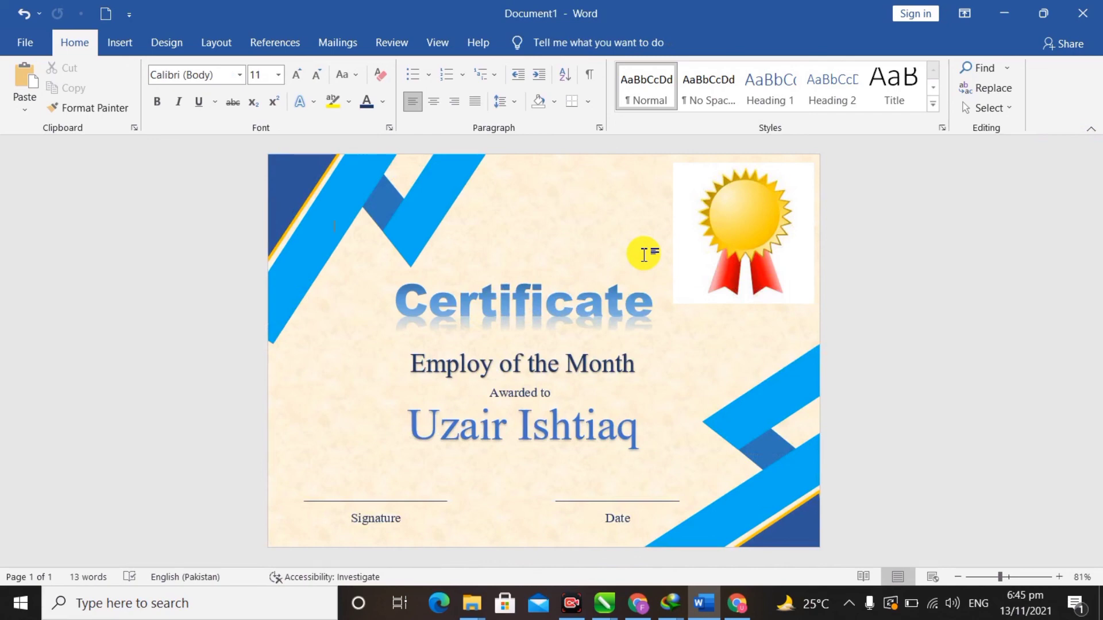